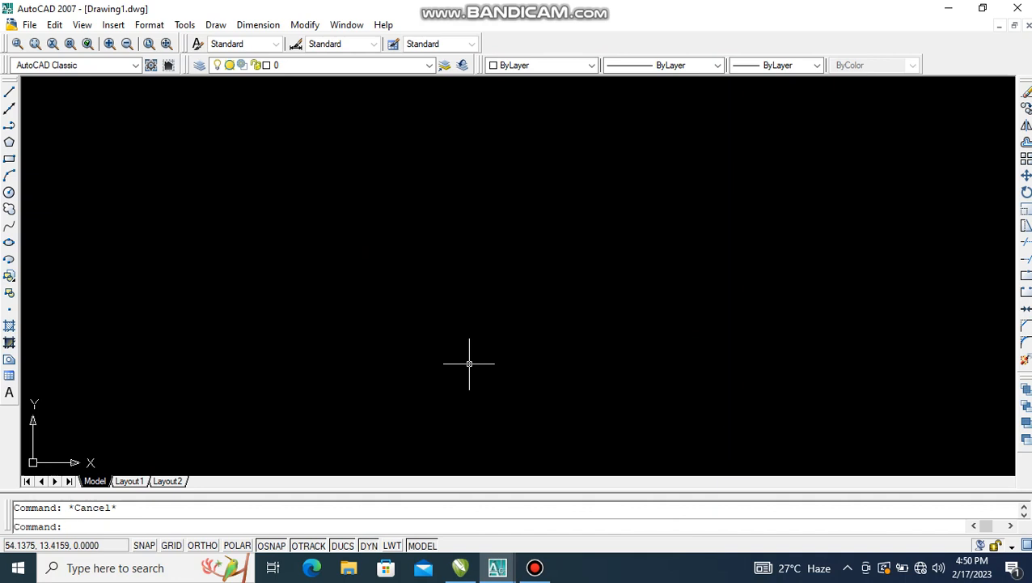
Step: Set the drawing's length units to Architectural and accept the units settings
text(un)
key(Return)
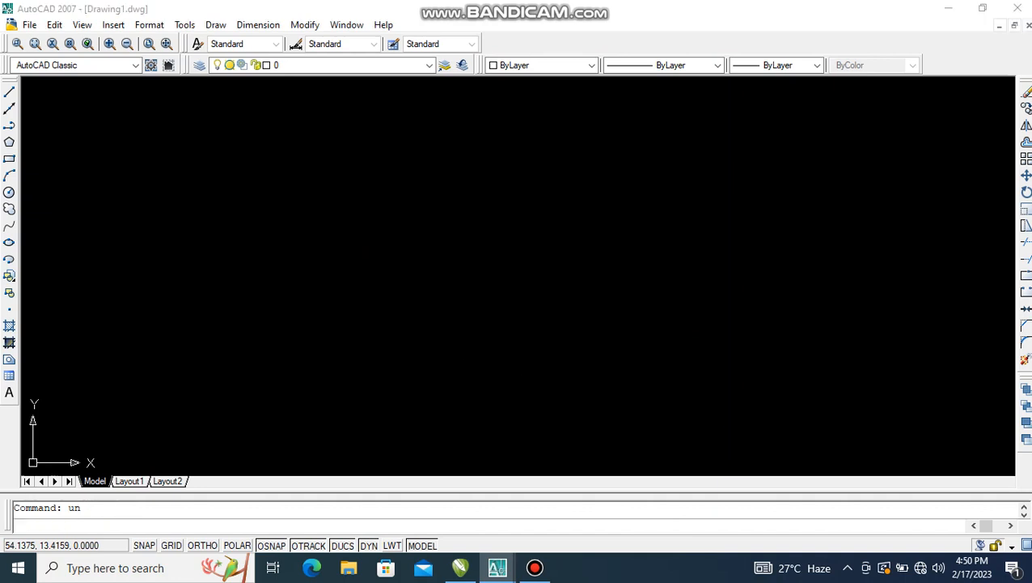
click(451, 208)
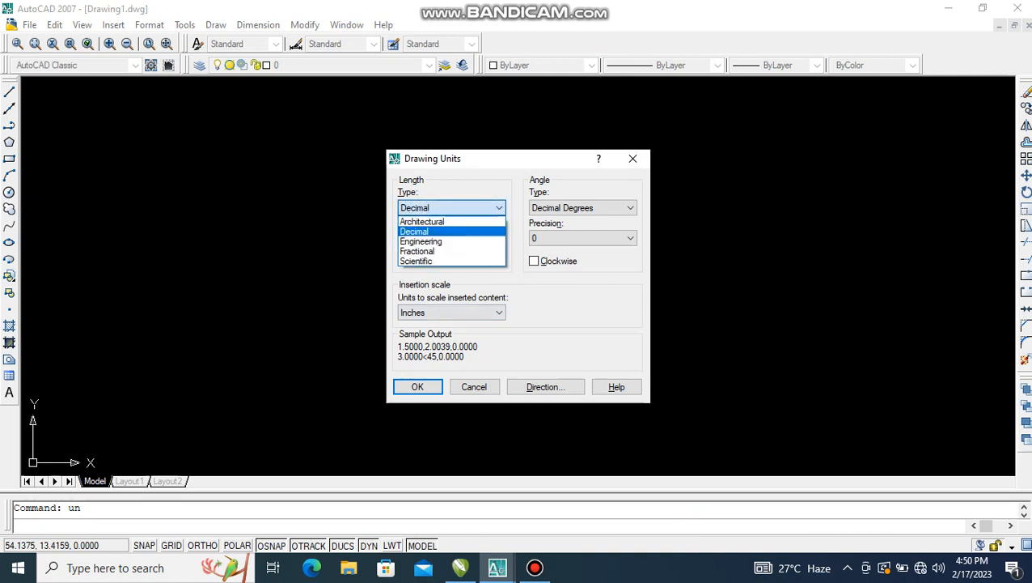
click(437, 221)
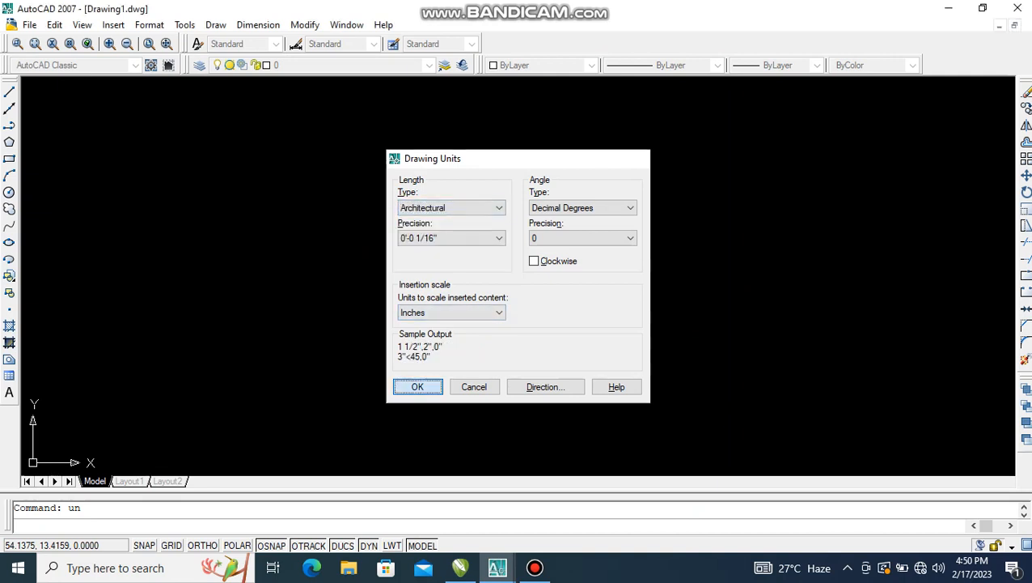
click(418, 383)
key(Escape)
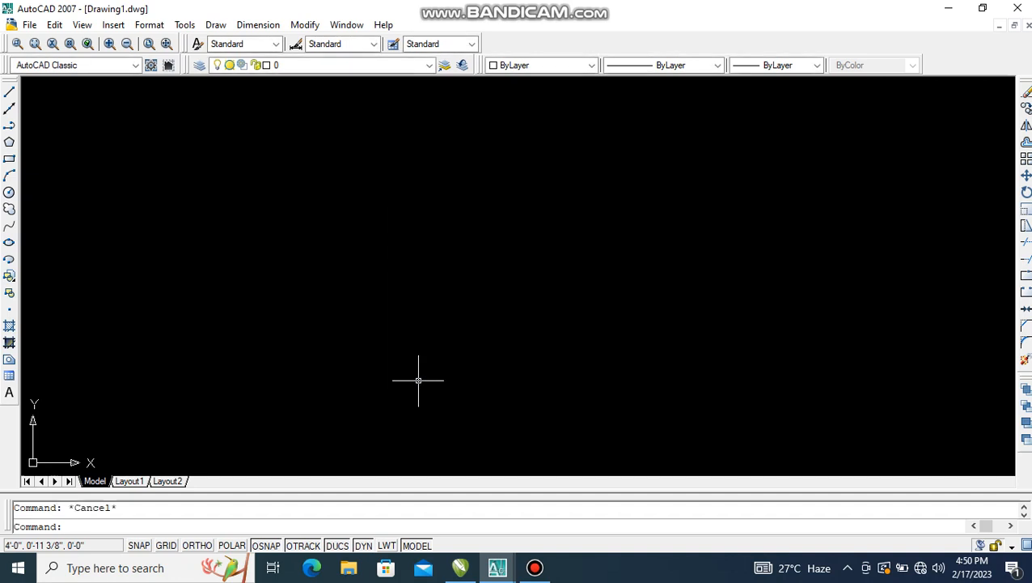
Step: Draw a rectangle with a length of 15' and a width of 20' using the Dimensions option
text(rec)
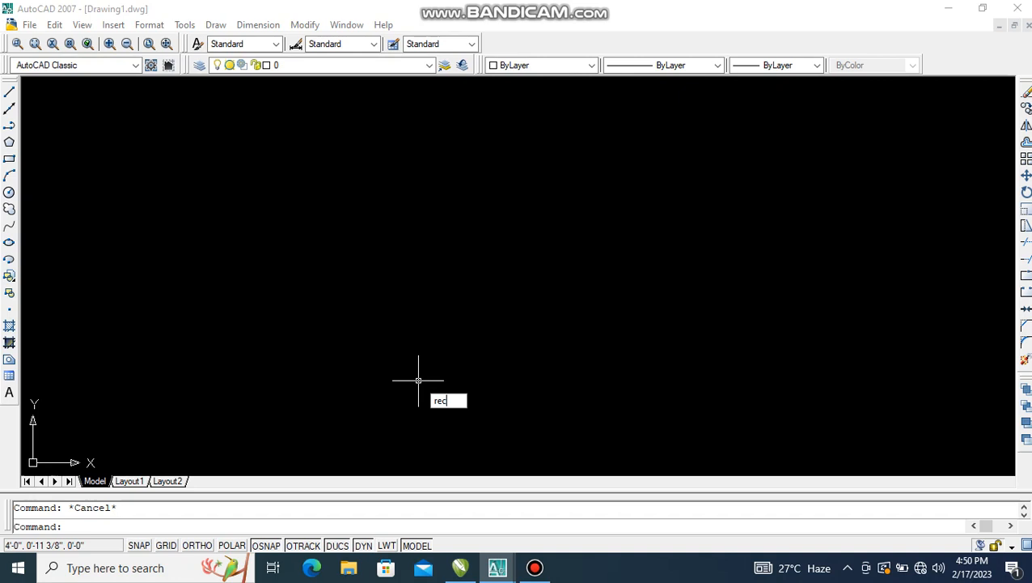
key(Return)
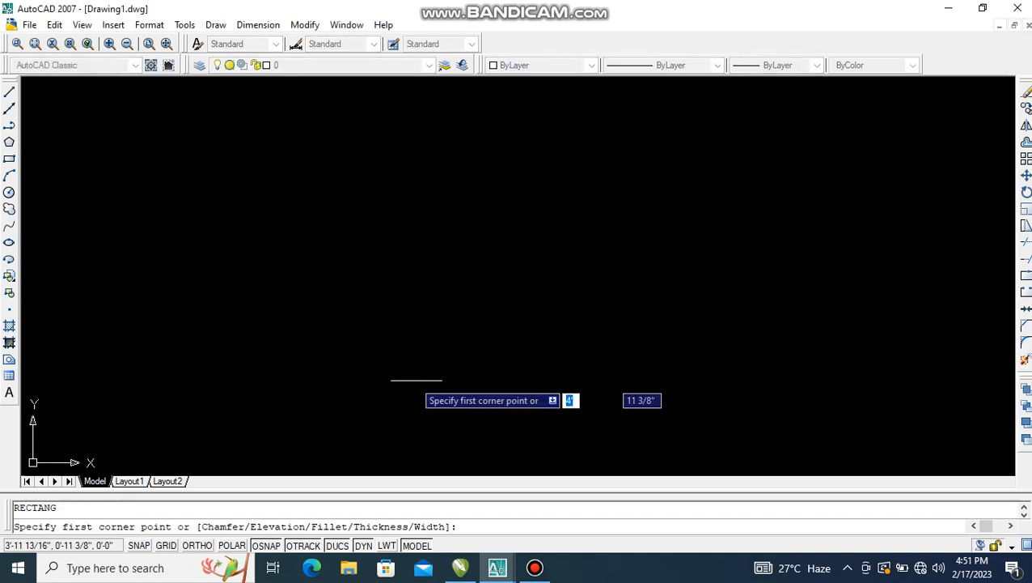
click(323, 407)
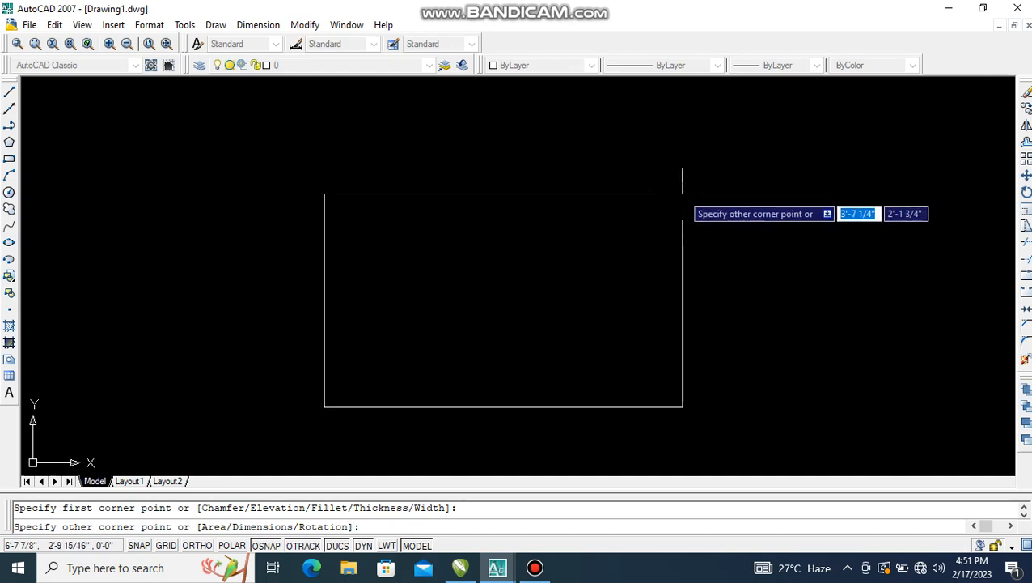
text(d)
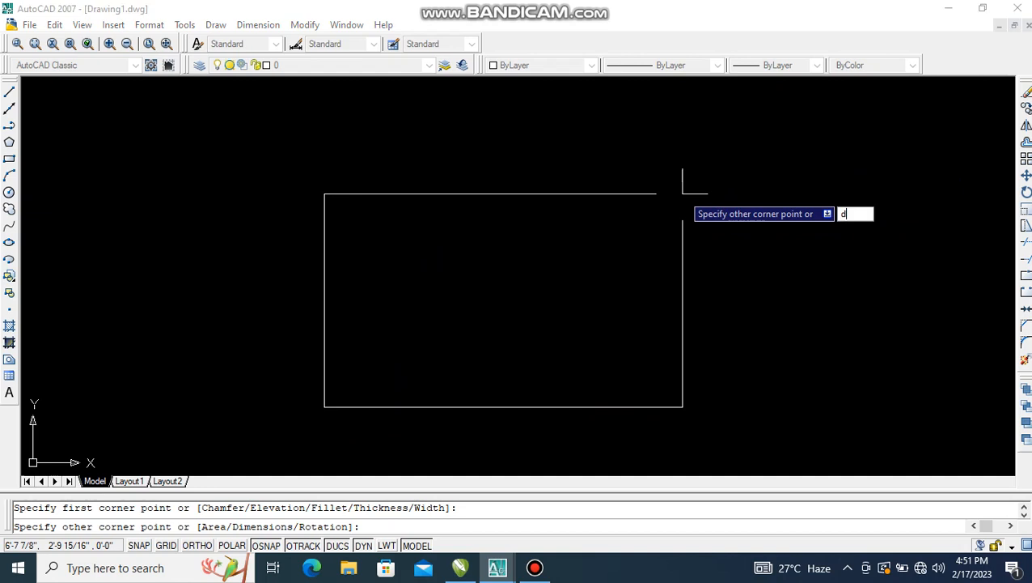
key(Return)
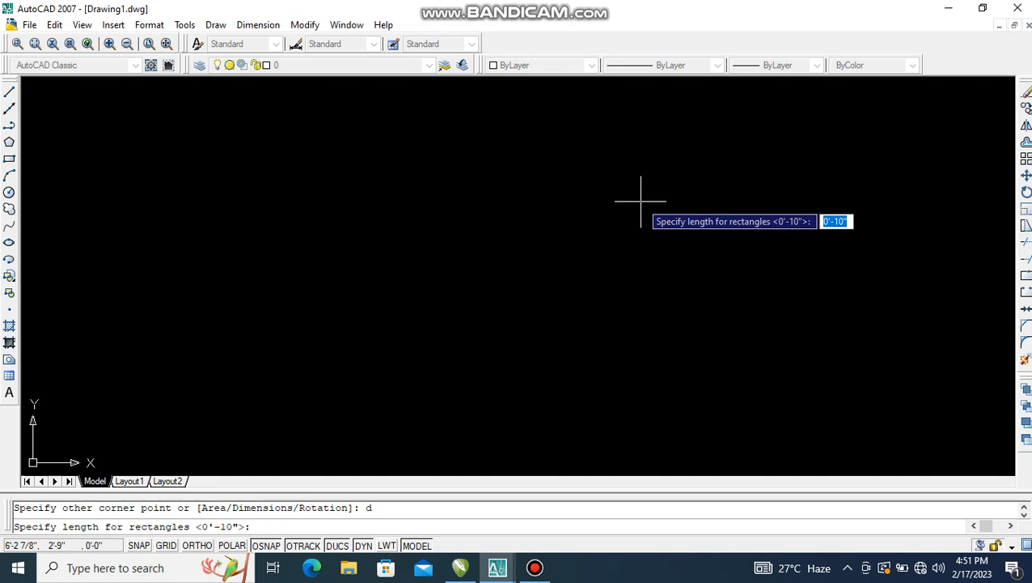
text(15)
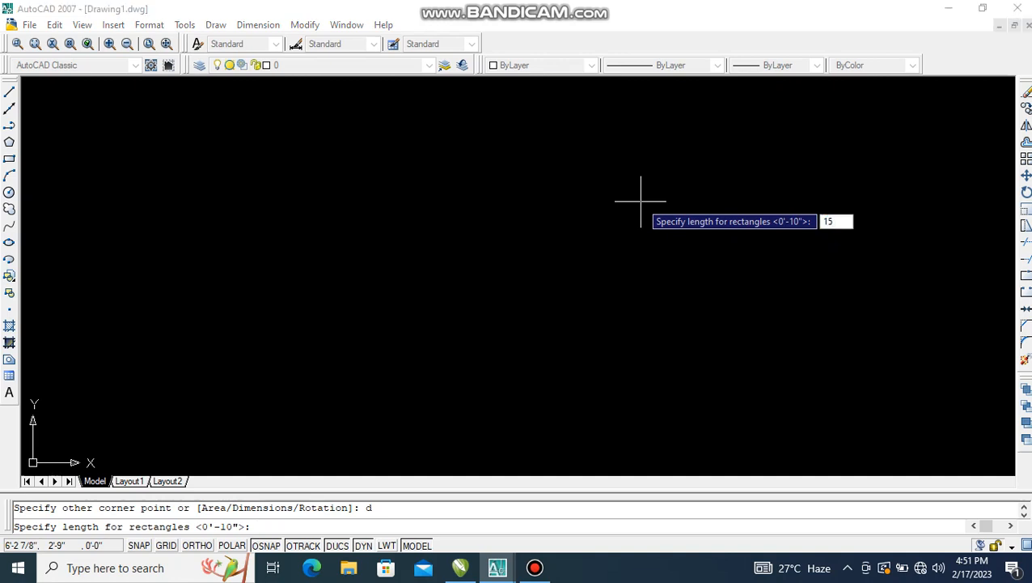
text(')
key(Return)
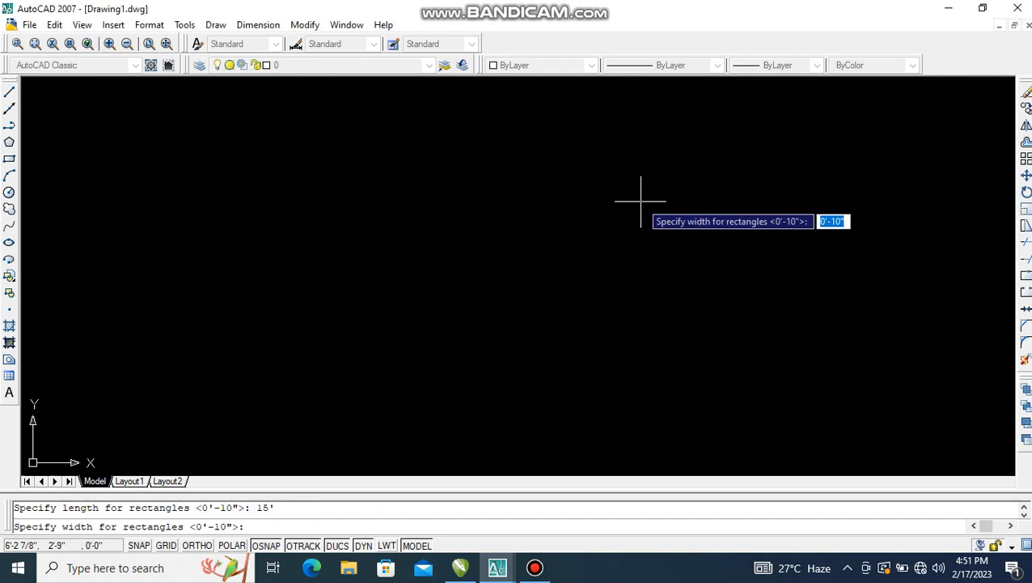
text(20')
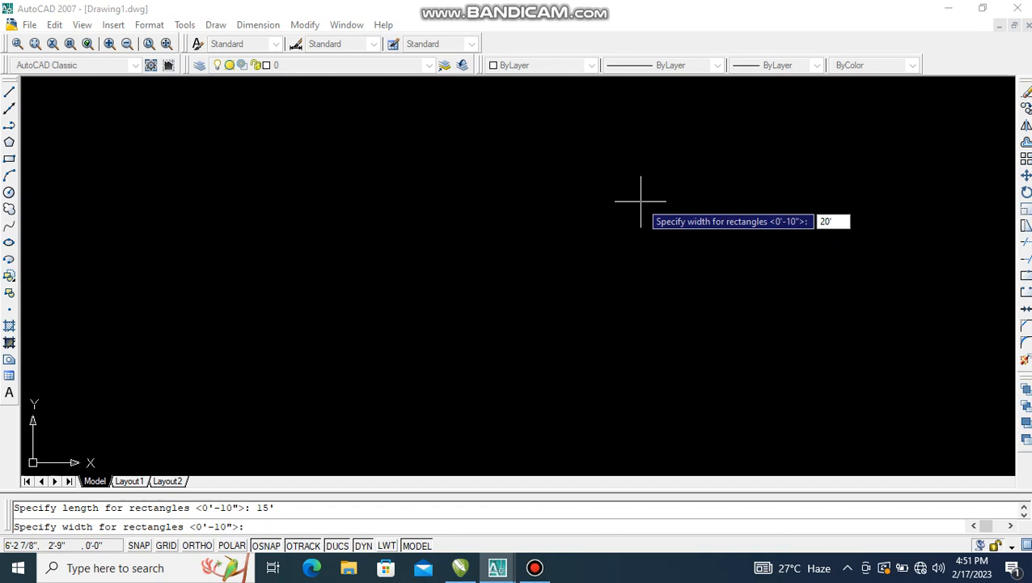
key(Return)
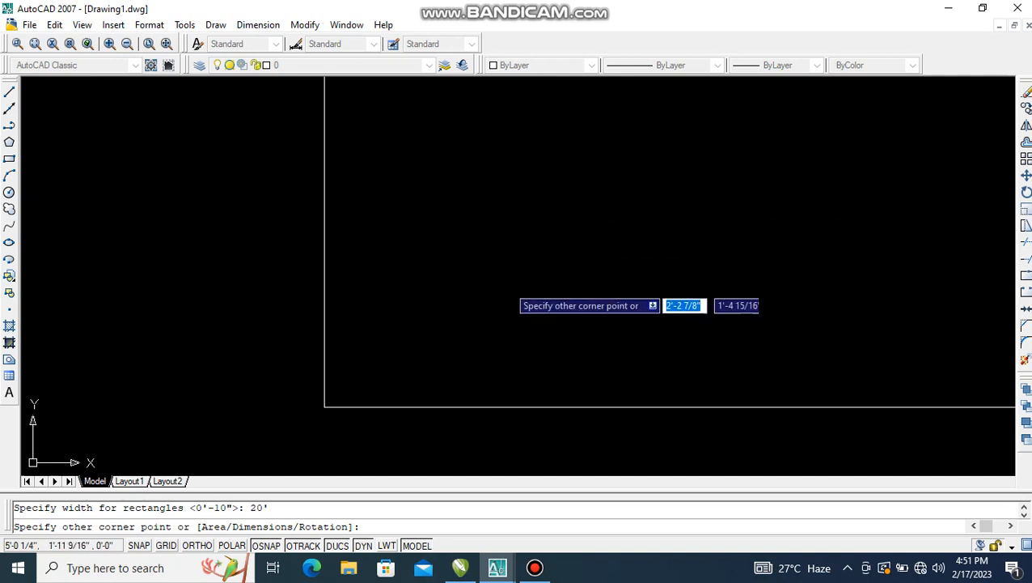
click(668, 237)
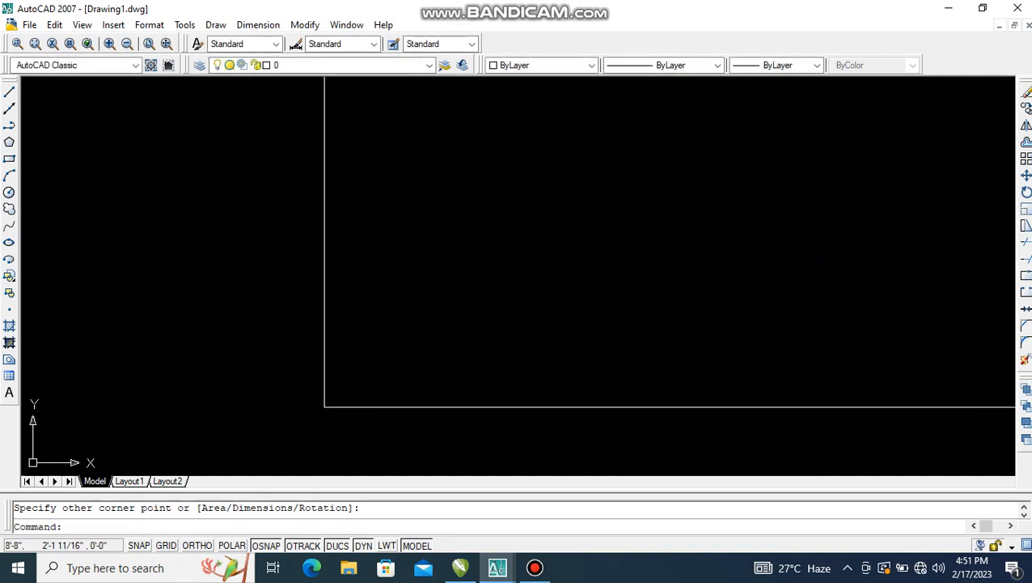
Step: Offset the rectangle outward by 9" to form the outer face of the walls
text(z)
key(Return)
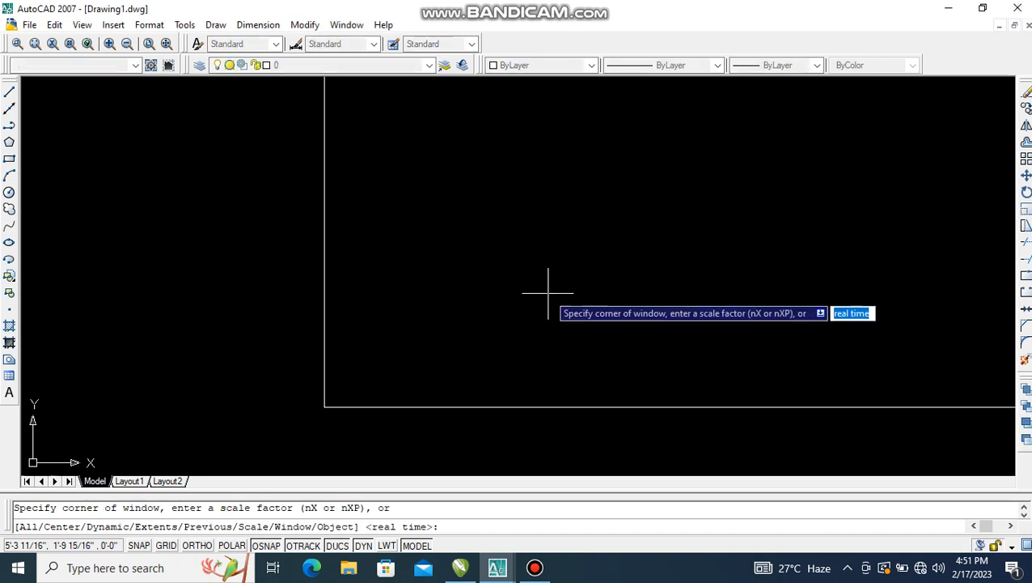
text(e)
key(Return)
scroll(513, 301, down, 2)
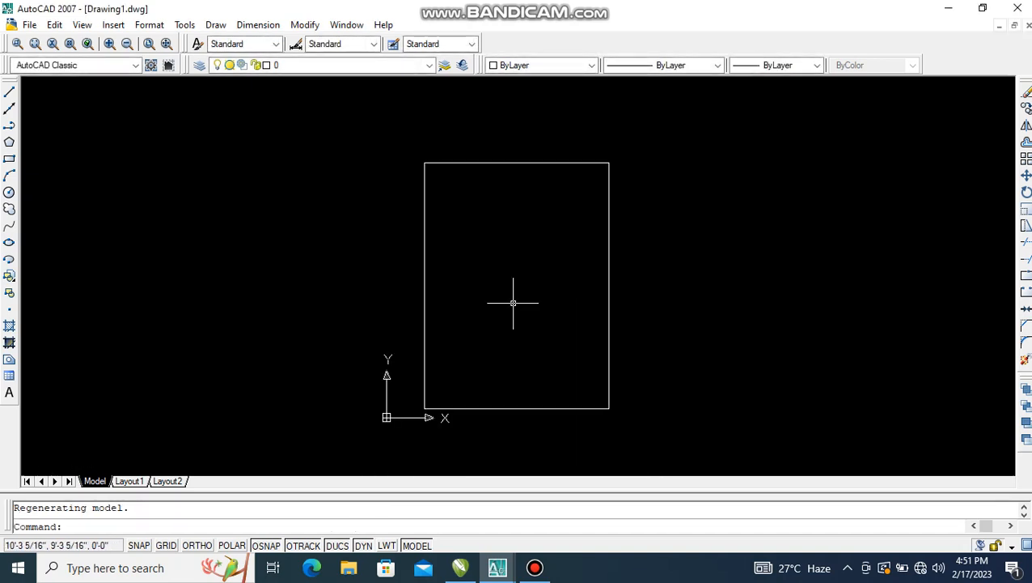
scroll(530, 304, up, 2)
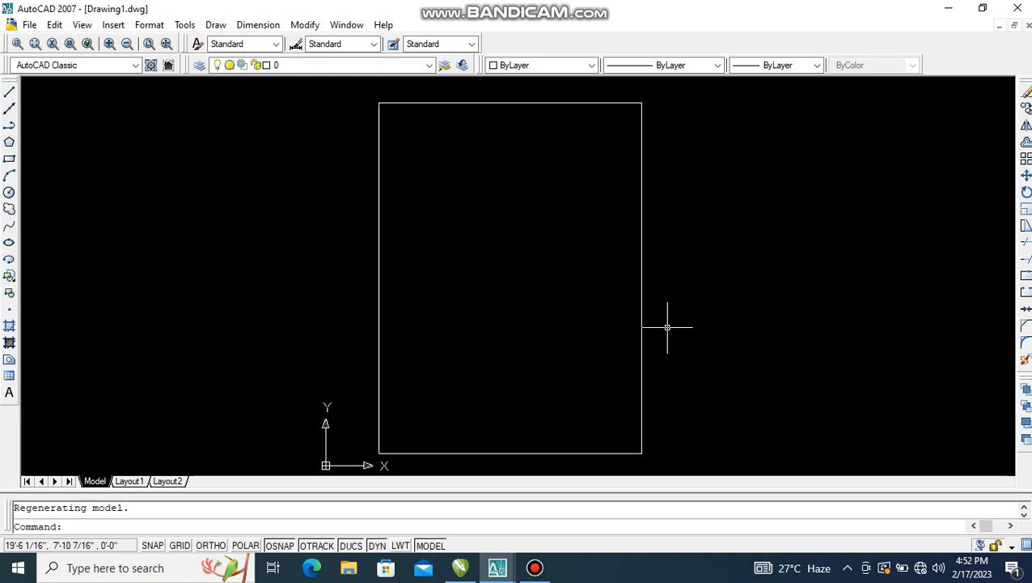
key(Escape)
text(o)
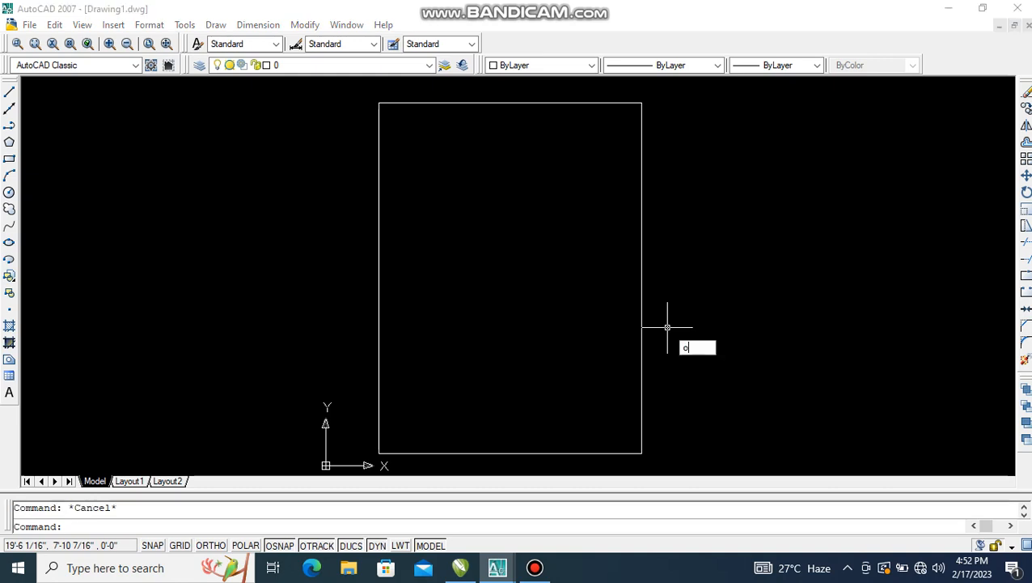
key(Return)
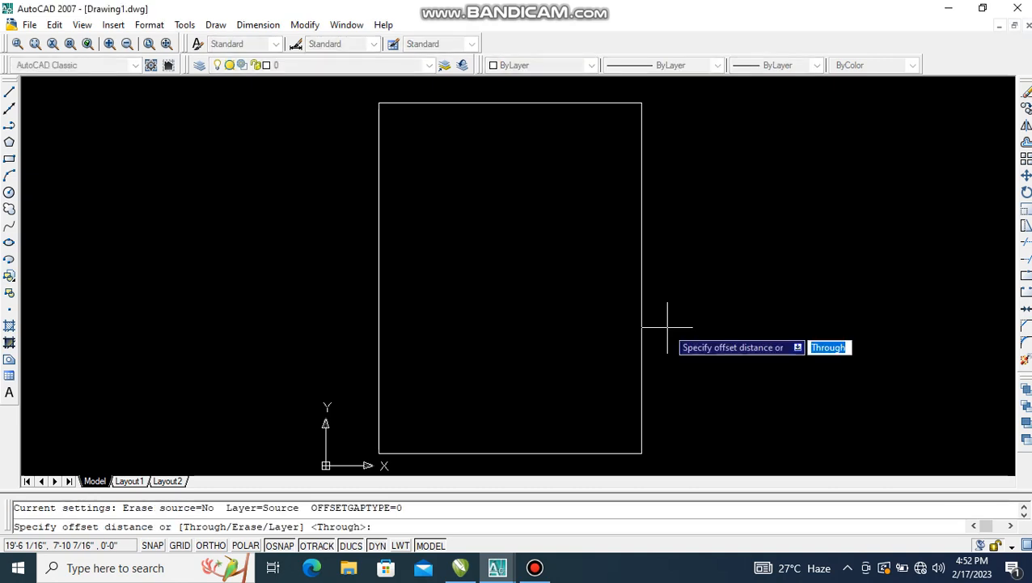
text(9)
key(Return)
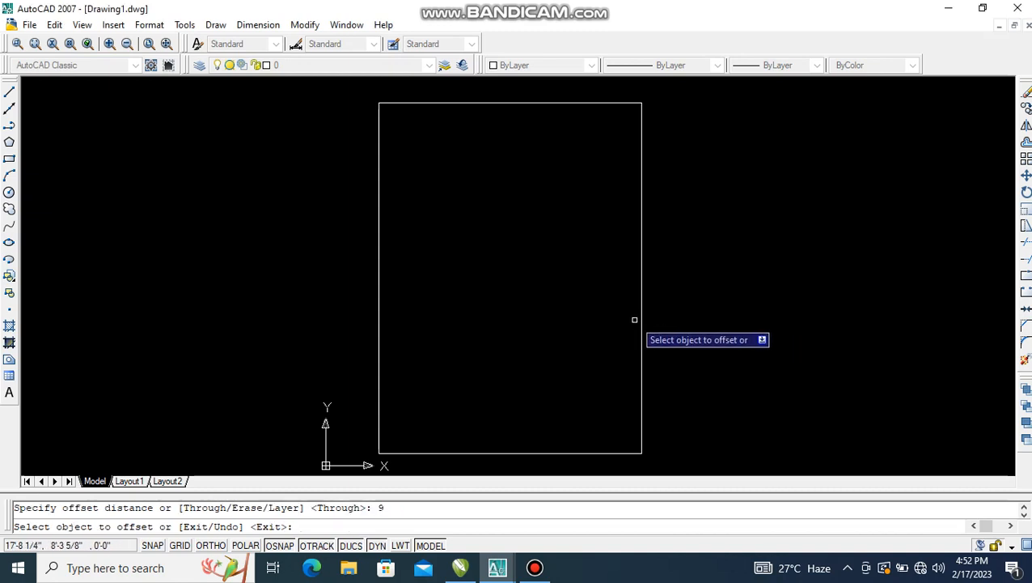
click(638, 319)
click(781, 282)
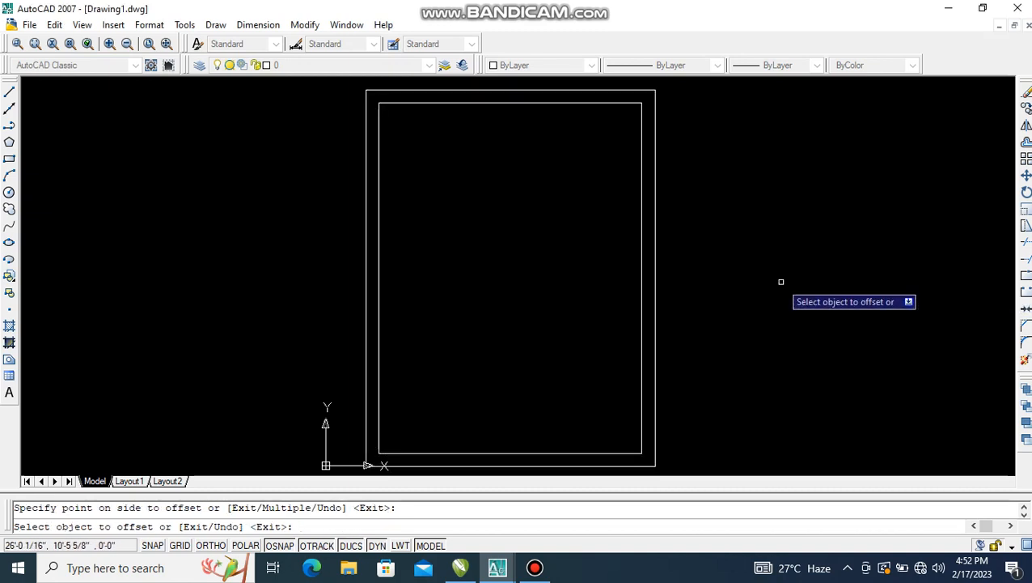
key(Escape)
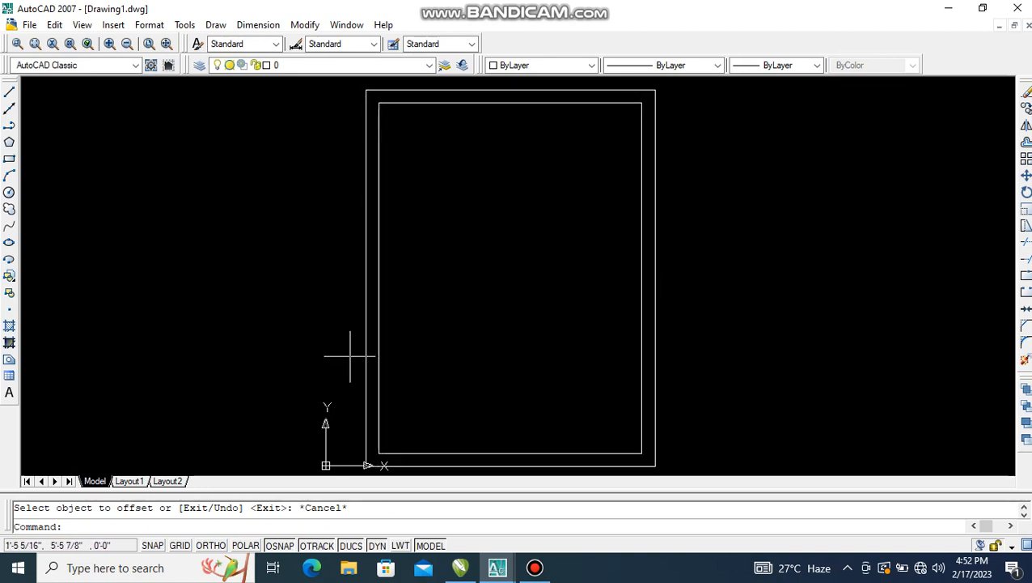
Step: Draw a vertical line from the inner rectangle's lower-left corner down past the outer rectangle's bottom edge
middle_drag(425, 396, 466, 319)
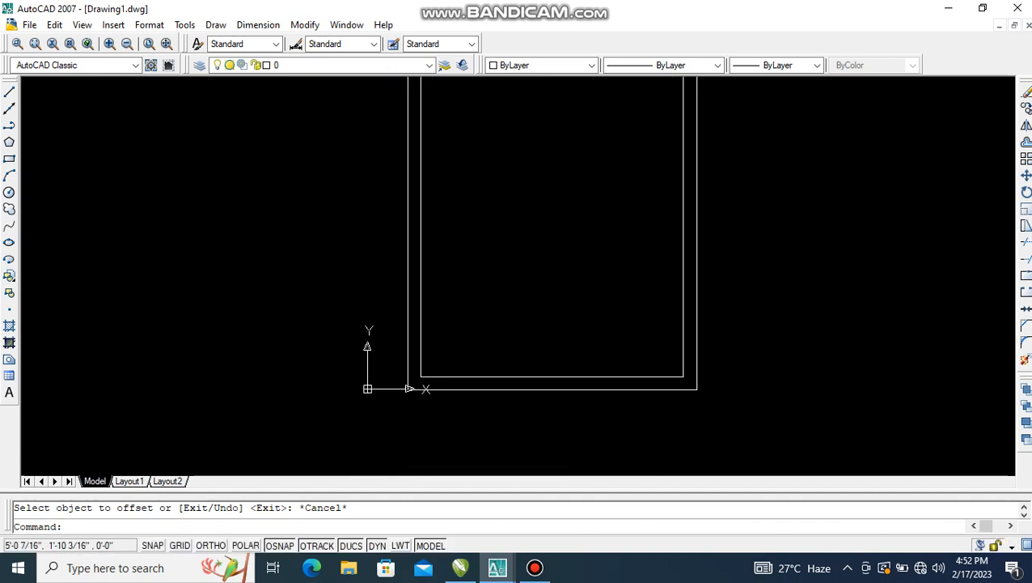
scroll(411, 414, up, 2)
scroll(411, 415, up, 2)
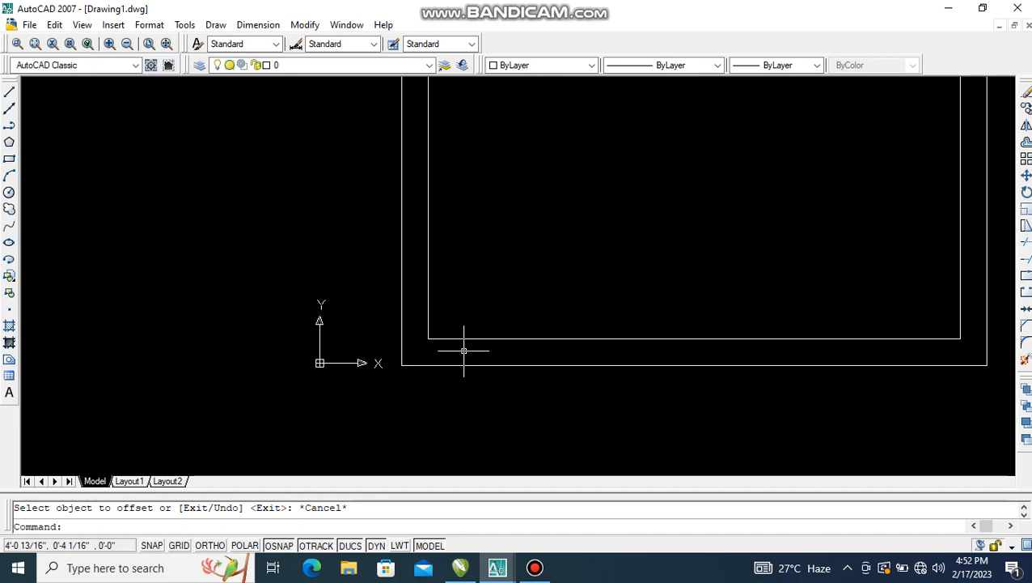
key(Escape)
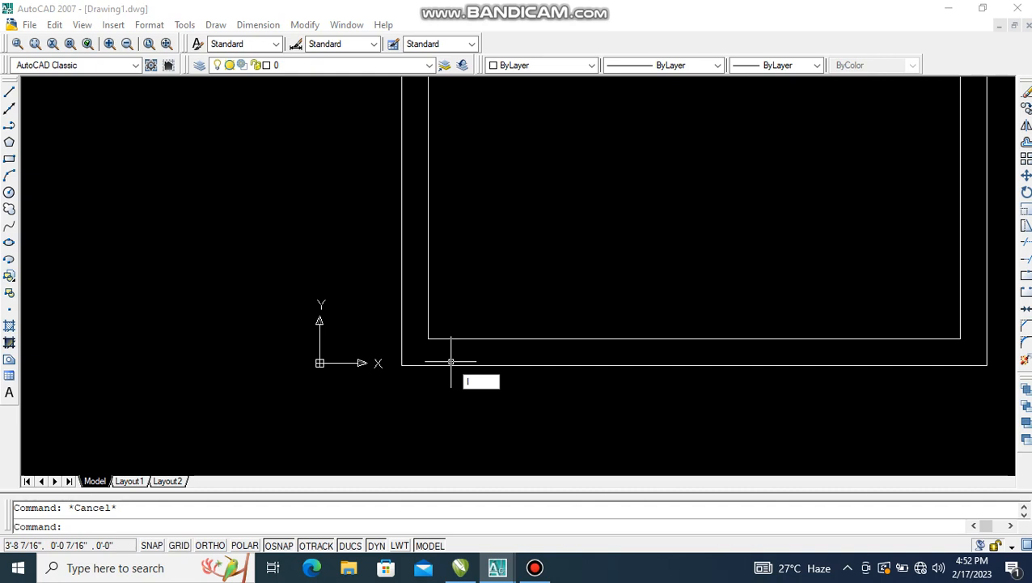
text(l)
key(Return)
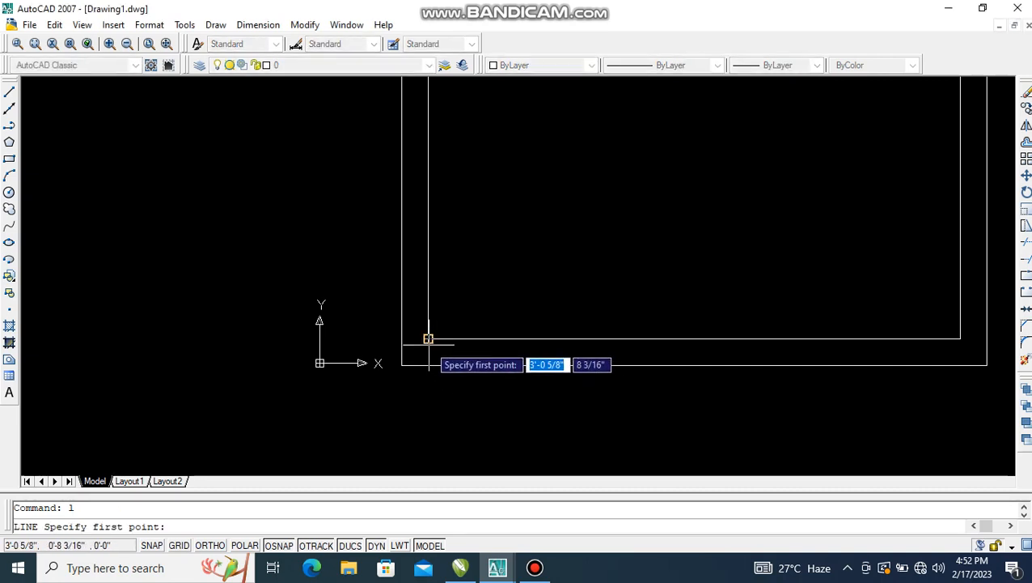
click(428, 338)
click(428, 434)
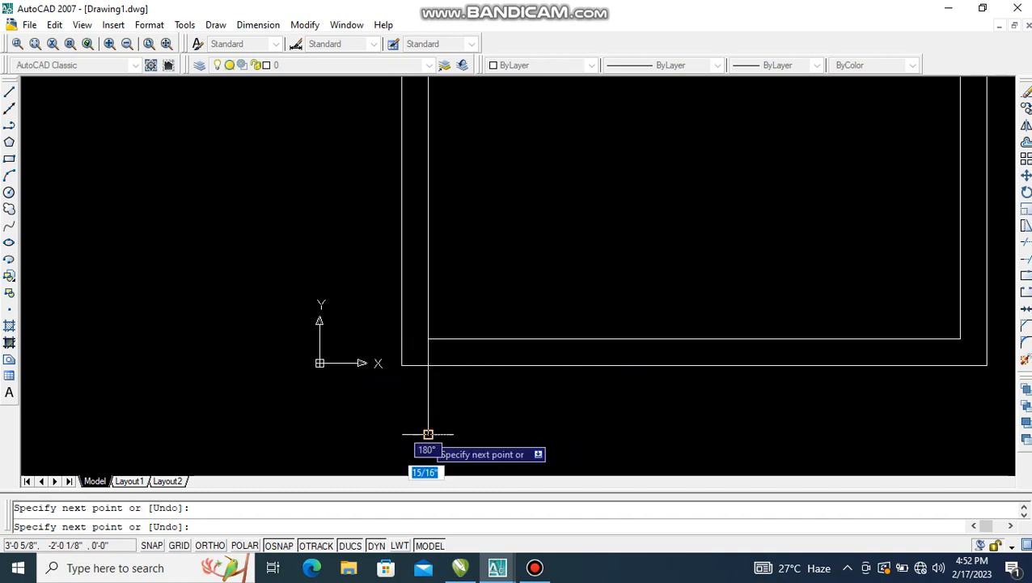
key(Return)
Step: Offset the short vertical line 6" to the right
scroll(435, 418, up, 2)
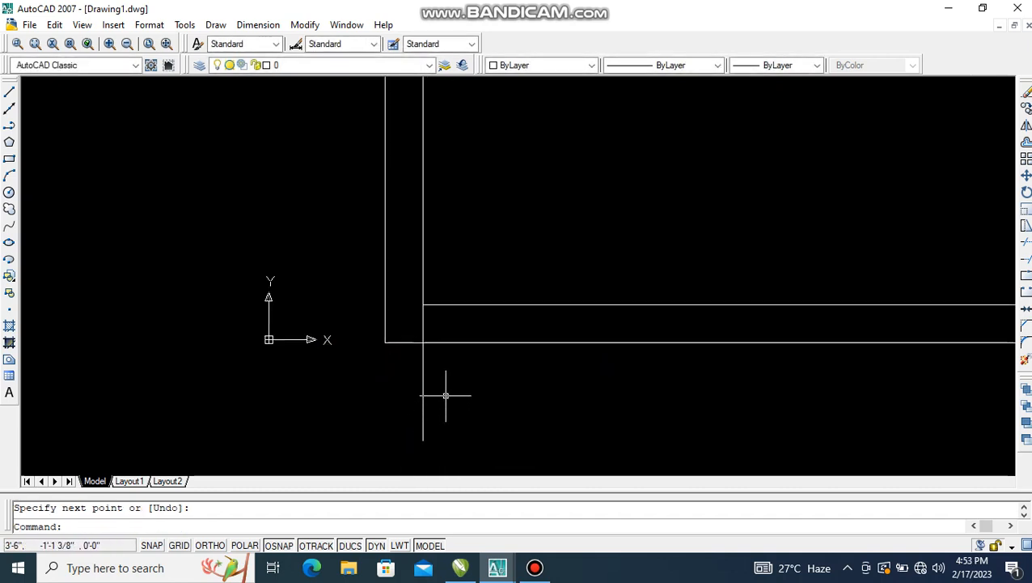
text(o)
key(Return)
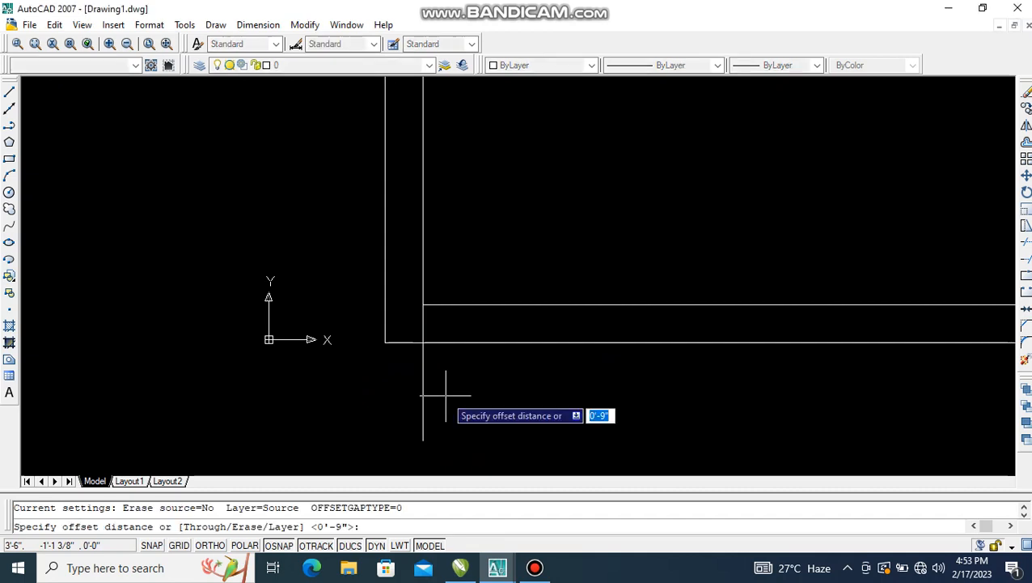
text(6)
key(Return)
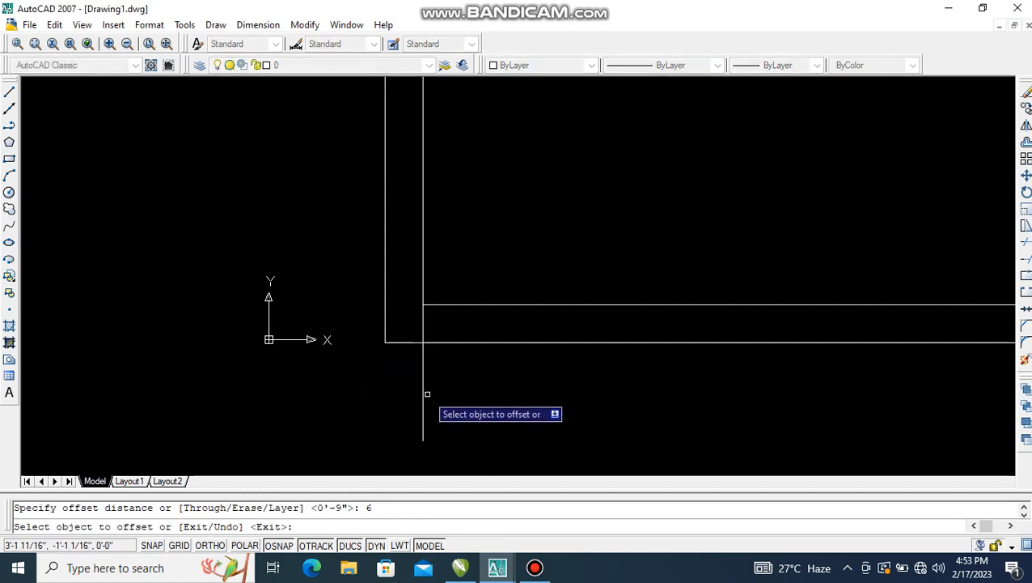
click(423, 397)
click(483, 387)
key(Escape)
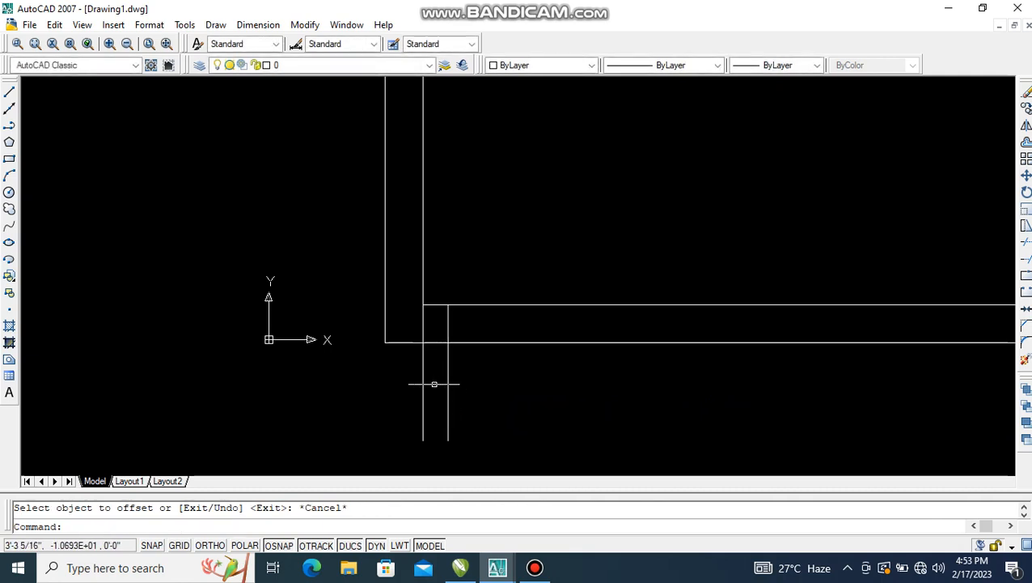
Step: Erase the original vertical line at the inner corner, keeping its offset copy
click(433, 380)
click(397, 411)
text(e)
key(Return)
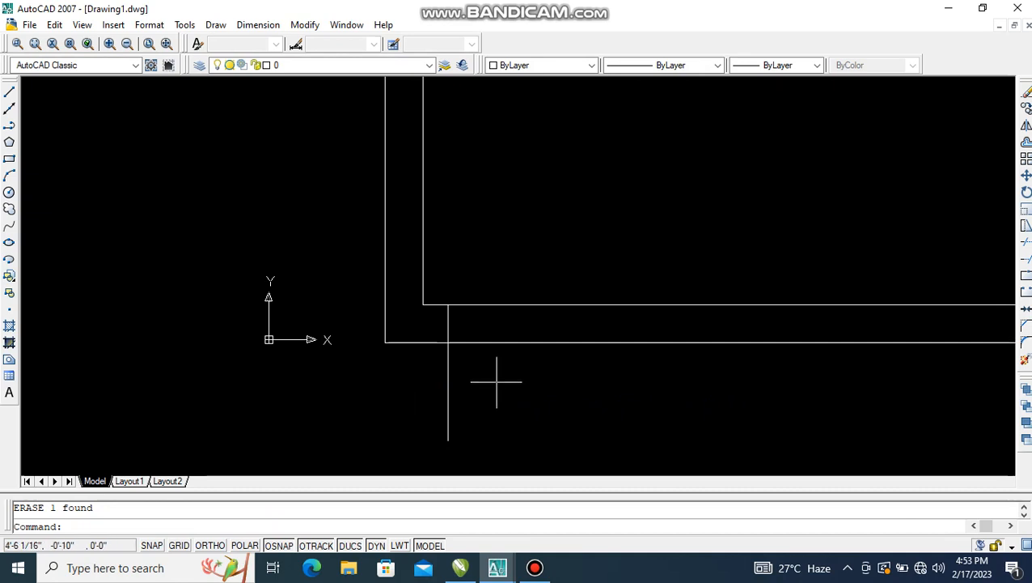
key(Escape)
Step: Offset the short vertical line at the bottom wall 3'6" to the right to mark the opening's other side
scroll(509, 376, down, 2)
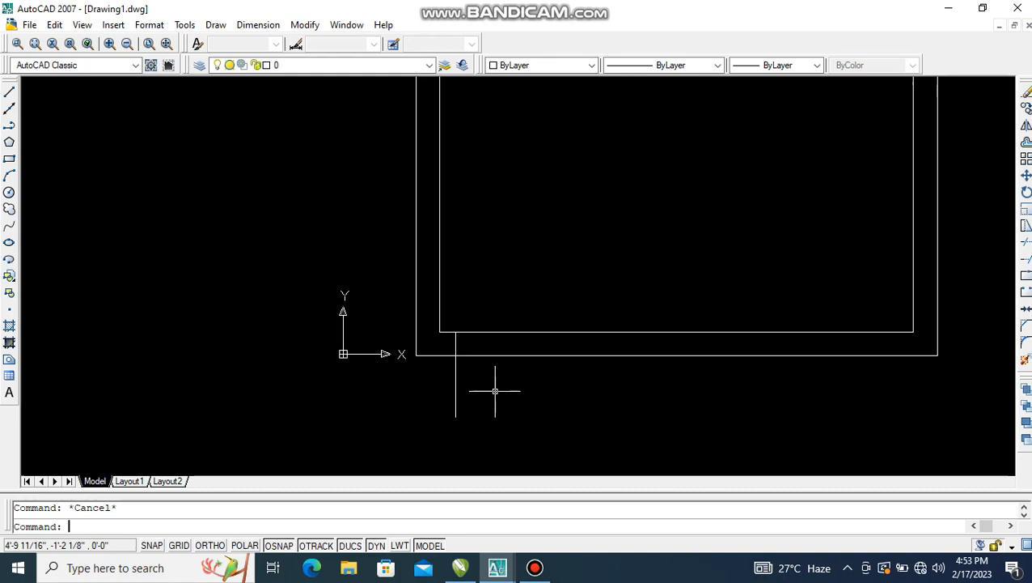
text(o)
key(Return)
text(3'6)
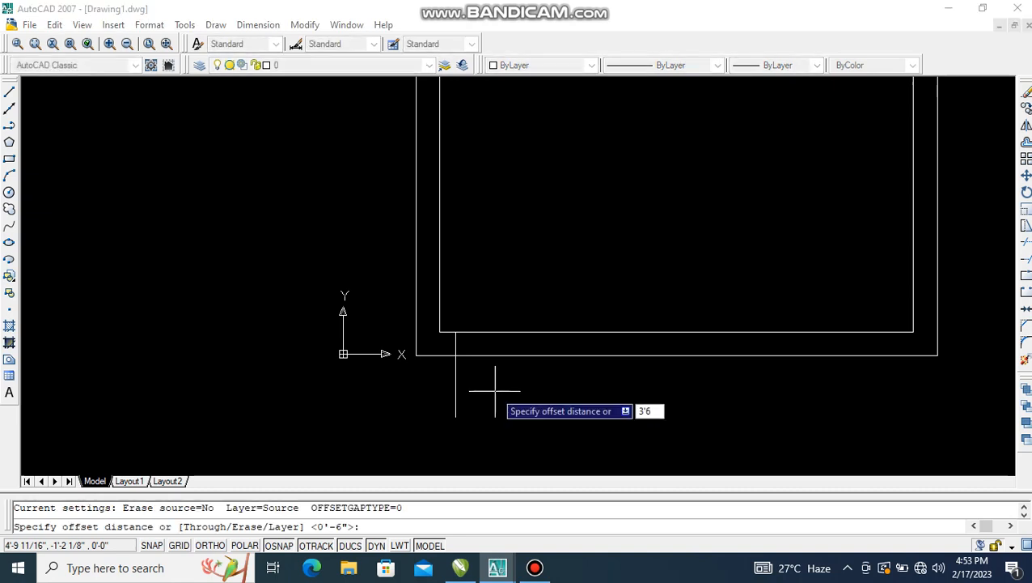
key(Return)
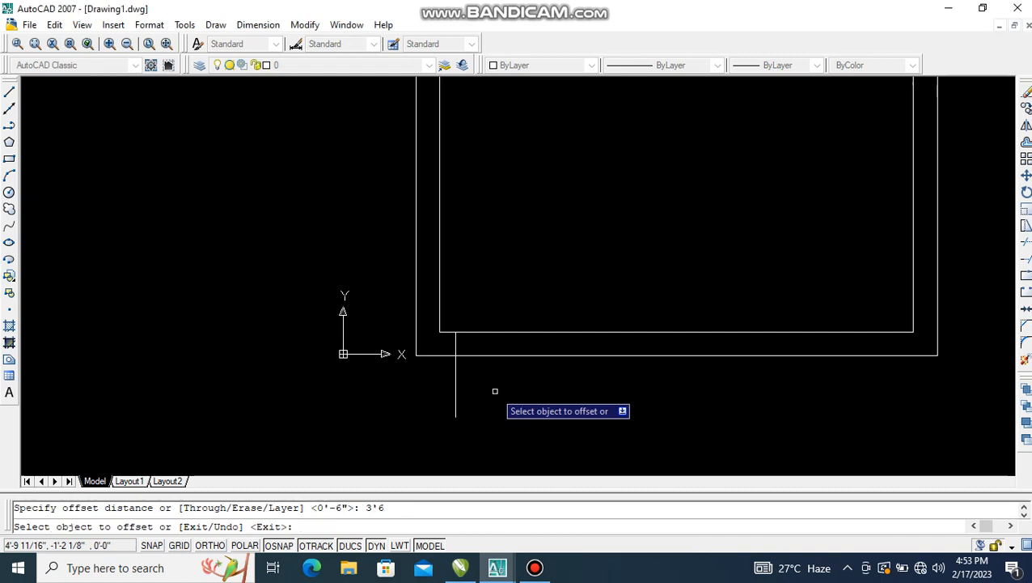
click(455, 391)
click(570, 396)
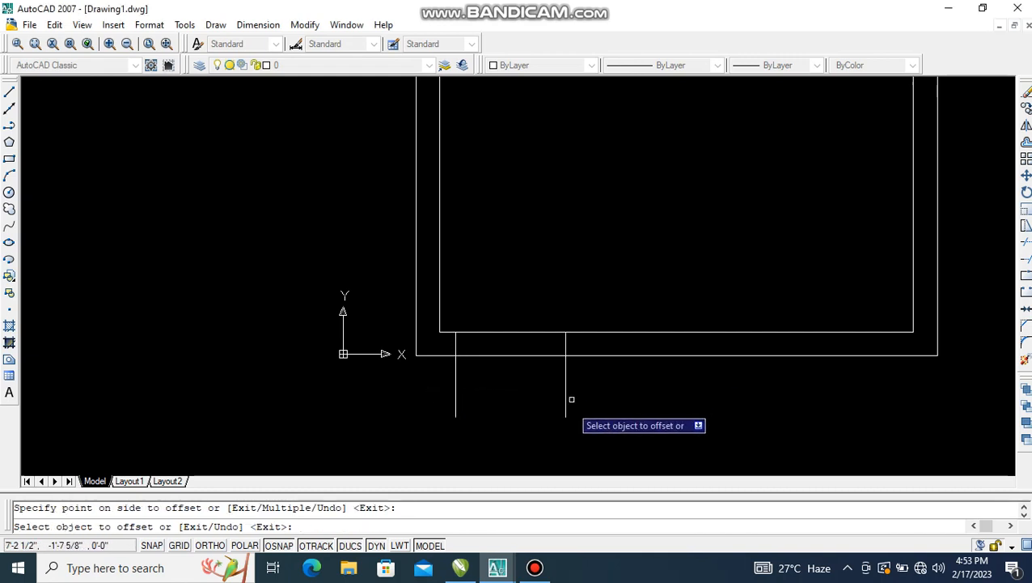
key(Escape)
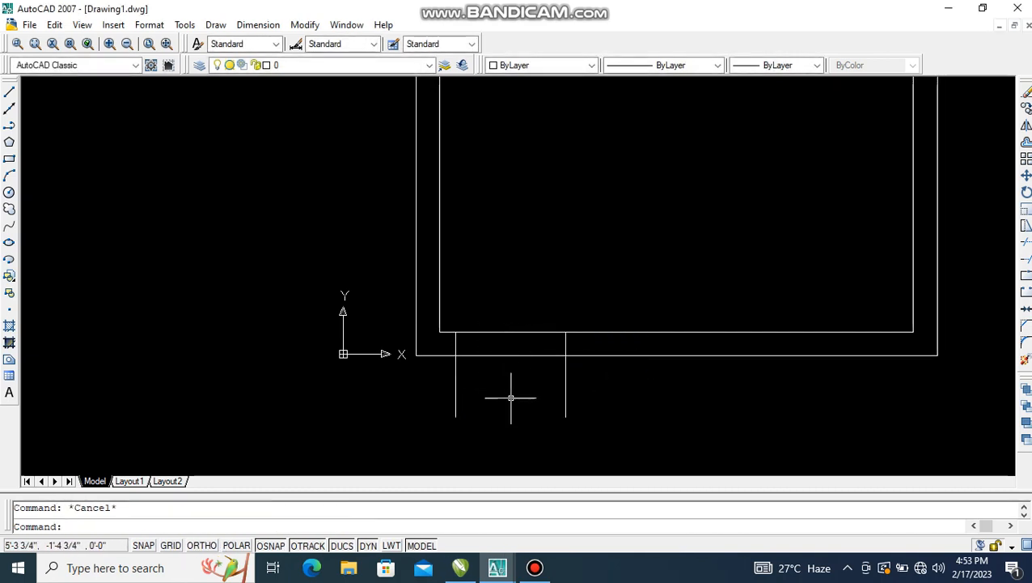
Step: Trim away the wall lines between the two vertical lines and the line ends projecting below the bottom wall
text(tr)
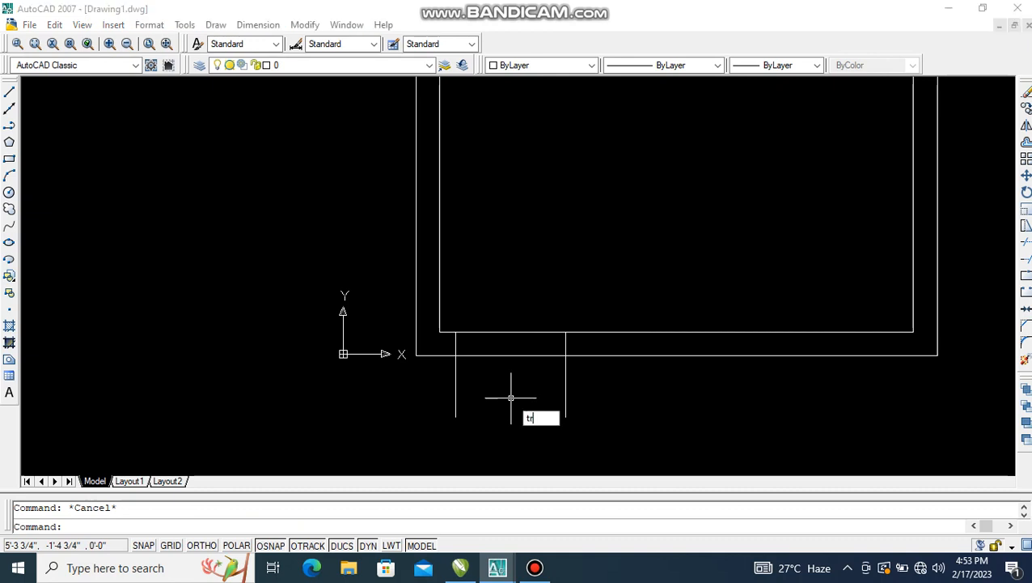
key(Return)
key(Return)
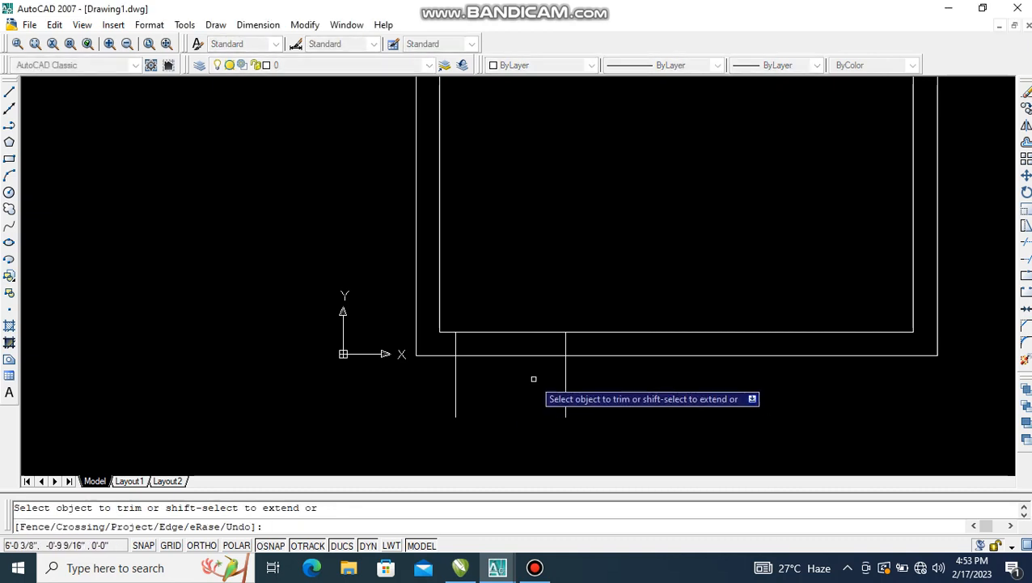
click(534, 379)
click(508, 293)
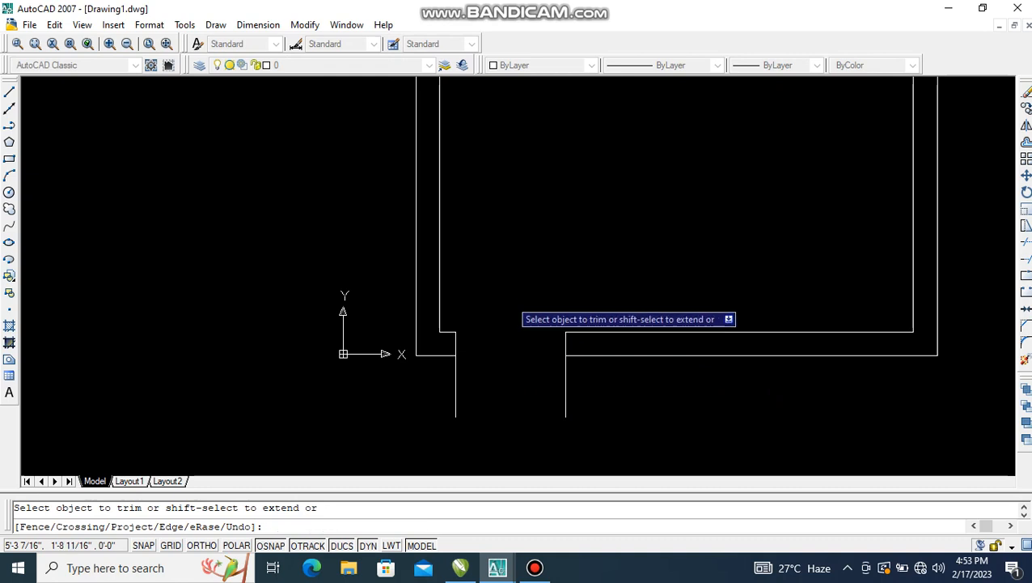
click(586, 379)
click(409, 421)
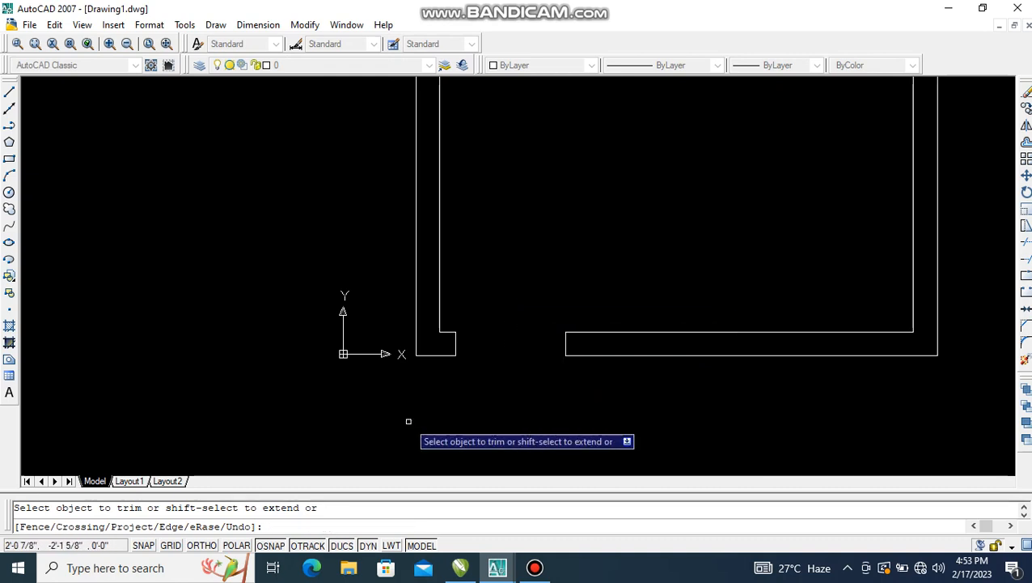
key(Escape)
Step: With Ortho on, draw a line from the midpoint of the opening's left jamb 2" right, continuing vertically up into the room
text(l)
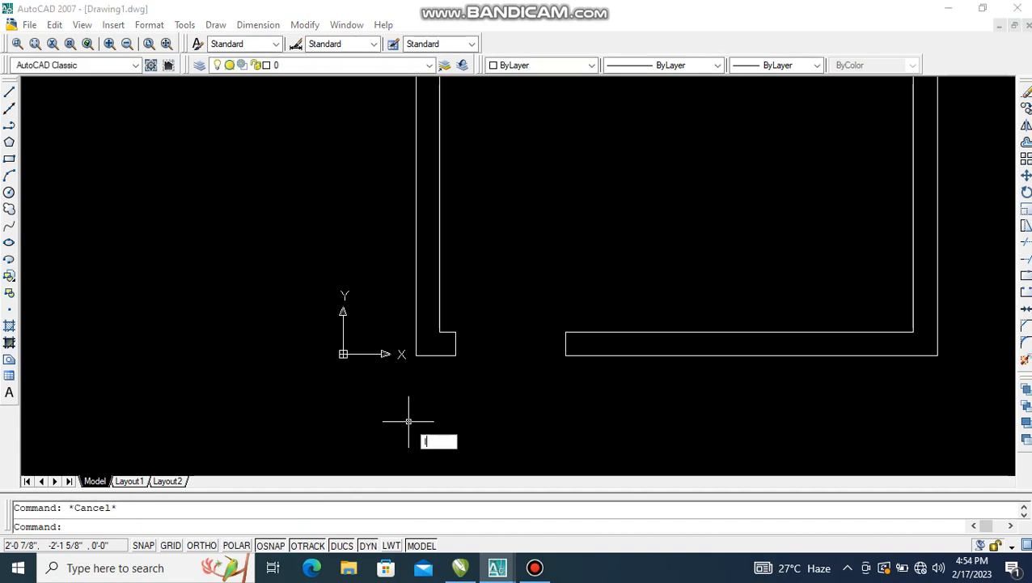
key(Return)
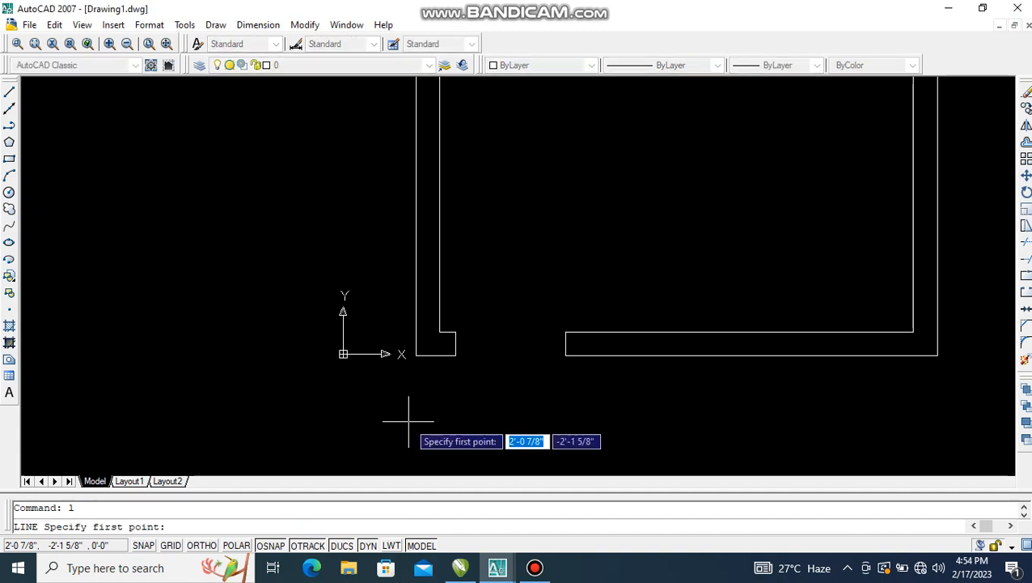
click(455, 345)
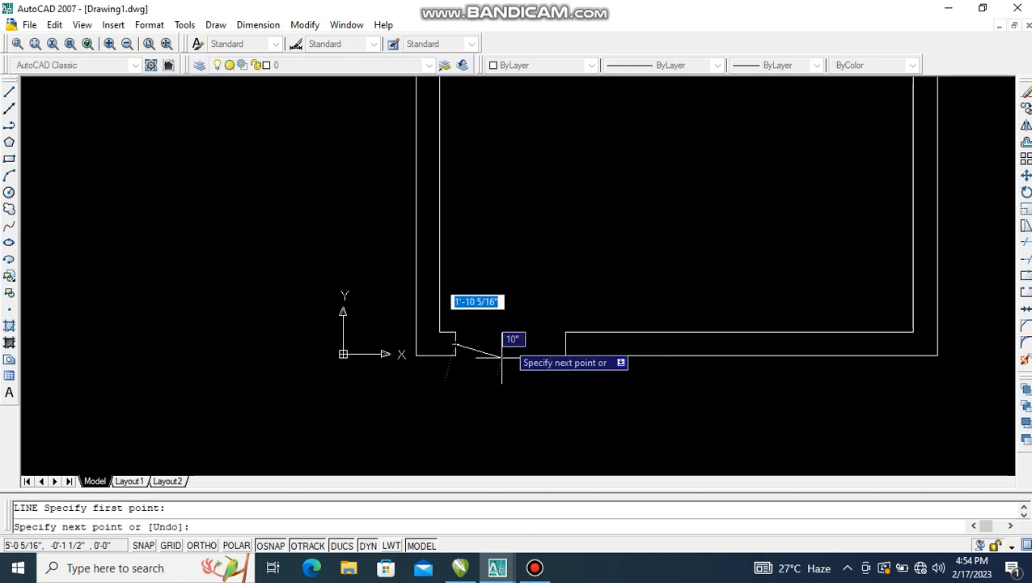
key(F8)
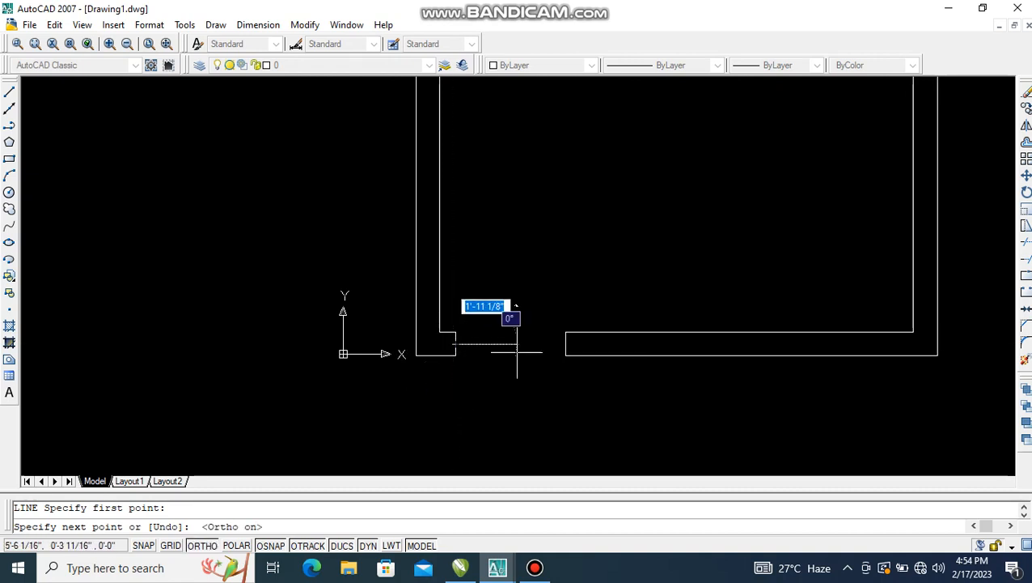
text(2)
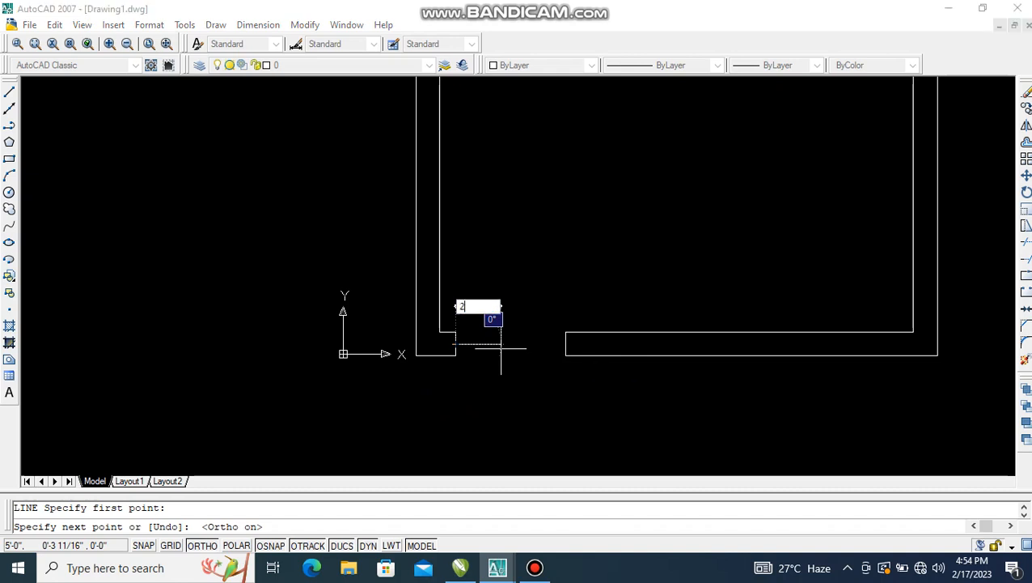
key(Return)
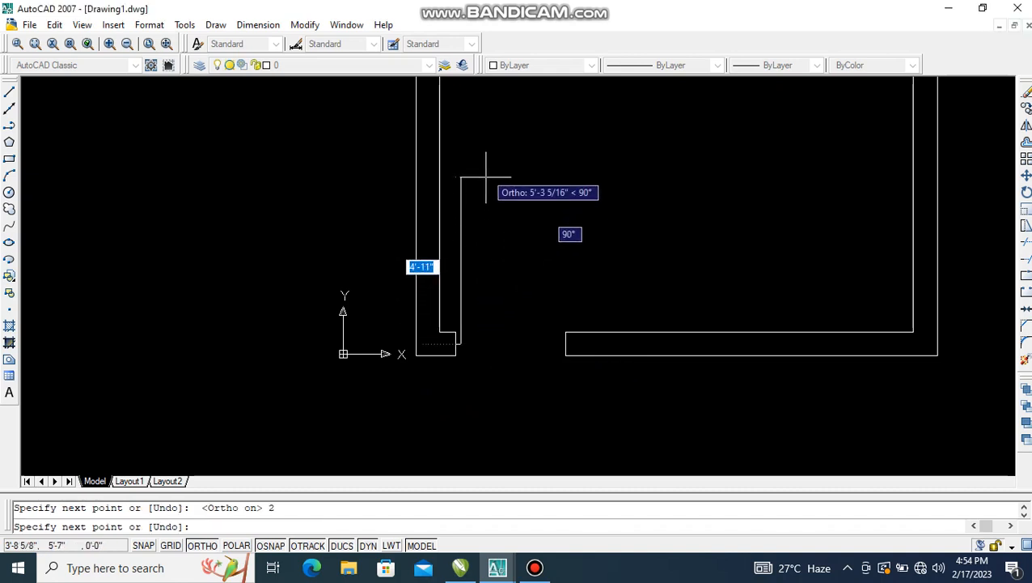
click(462, 92)
key(Return)
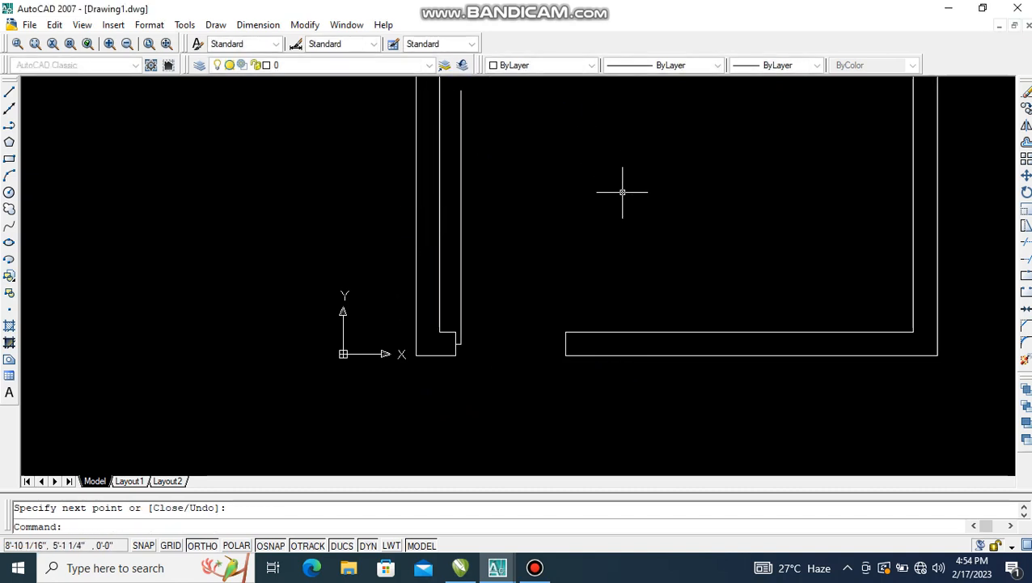
Step: Draw a 2" horizontal line from the midpoint of the opening's right jamb toward the left jamb
scroll(454, 353, up, 5)
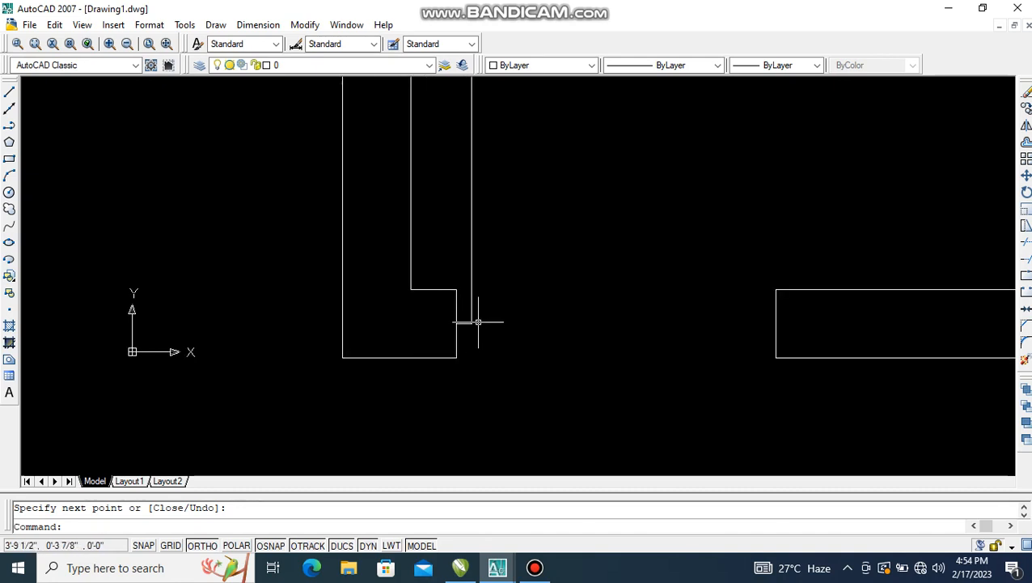
scroll(556, 322, down, 3)
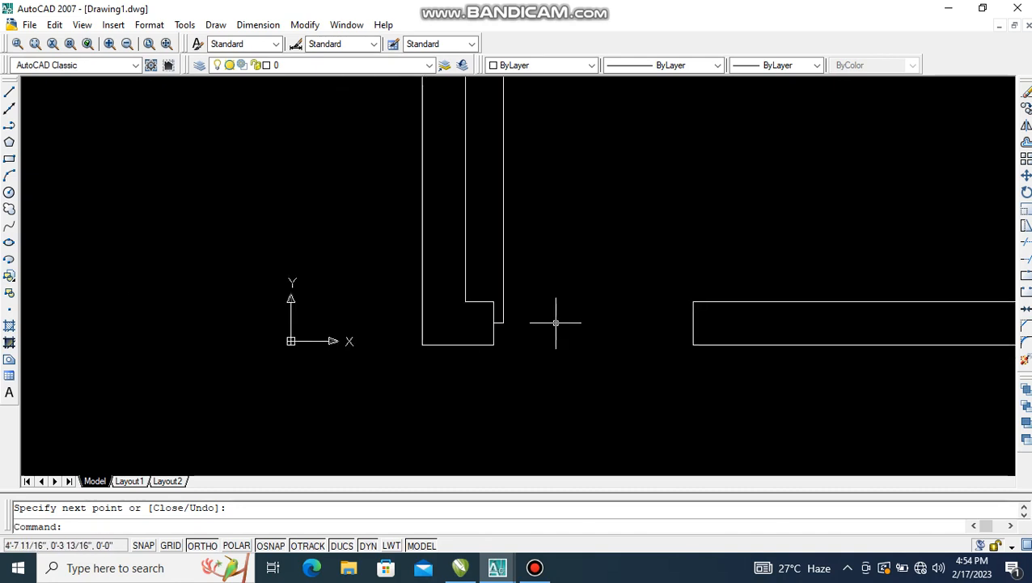
key(Escape)
text(l)
key(Return)
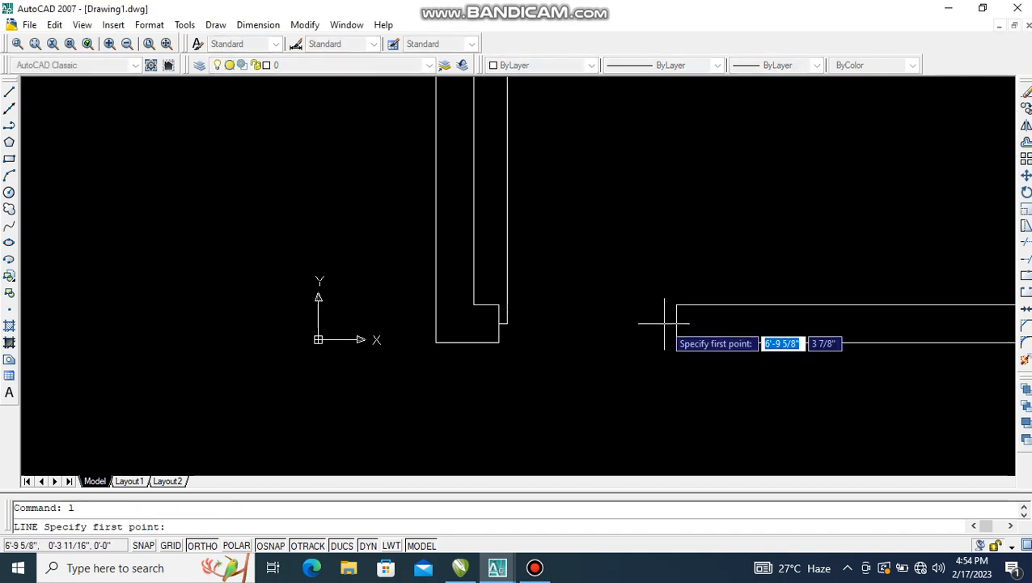
click(677, 323)
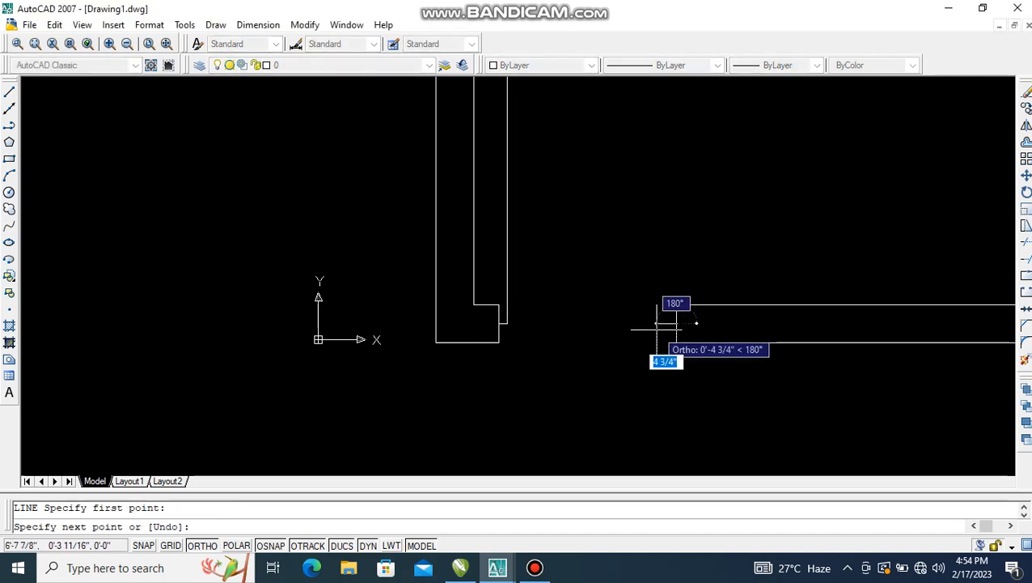
text(2)
key(Return)
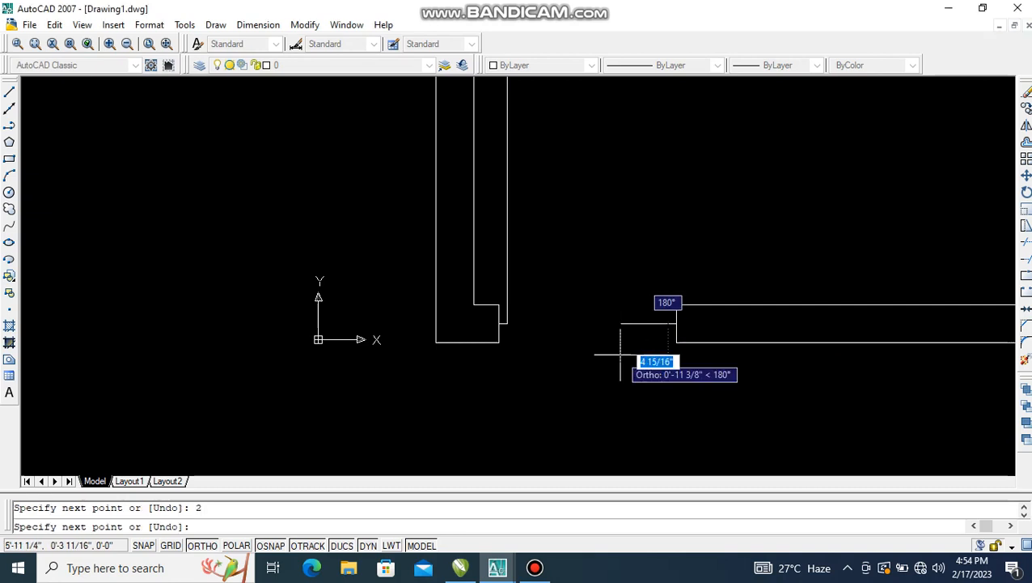
key(Return)
Step: Draw a circle centred on the end of the left jamb's 2" line, with its radius reaching the right jamb's line end
scroll(564, 361, up, 2)
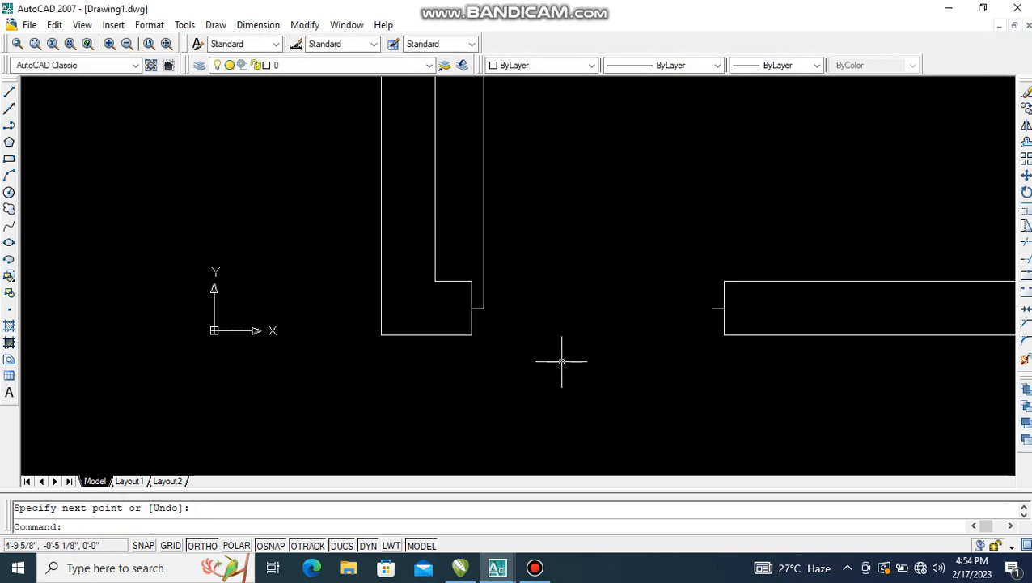
text(c)
key(Return)
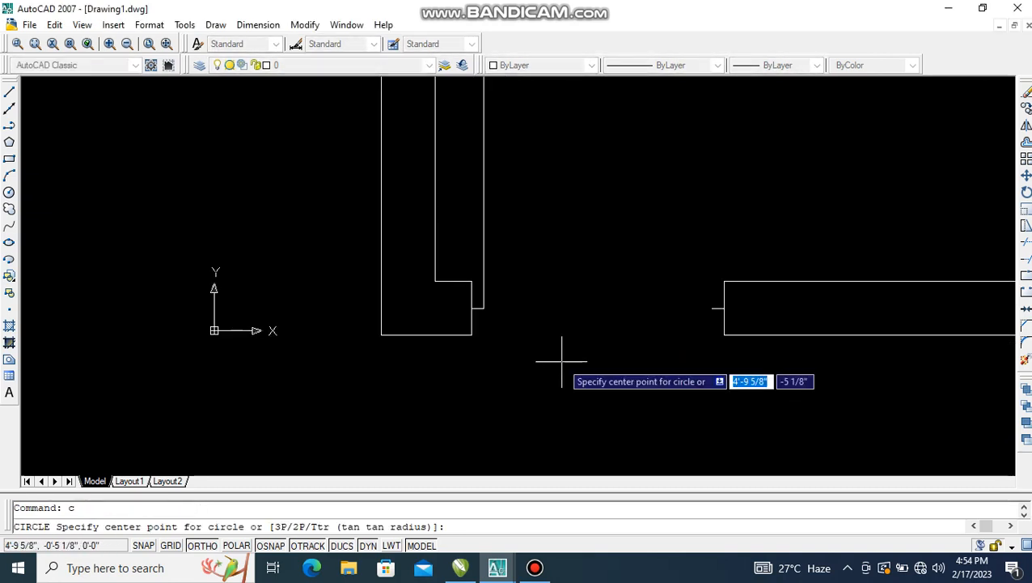
click(483, 308)
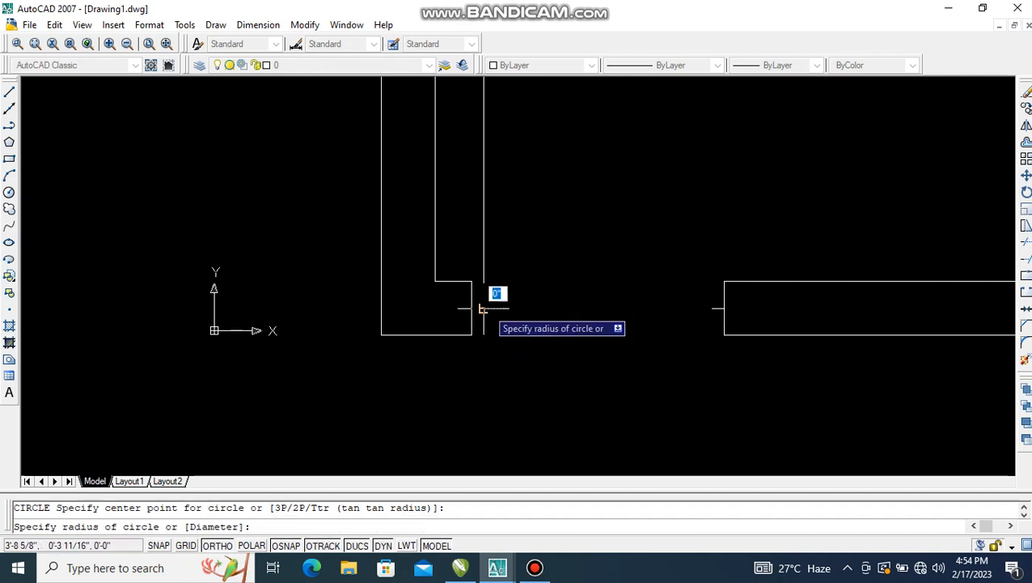
click(712, 307)
Step: Trim the circle to a quarter-circle door swing inside the room and cut off the door leaf line above the arc
scroll(572, 393, down, 3)
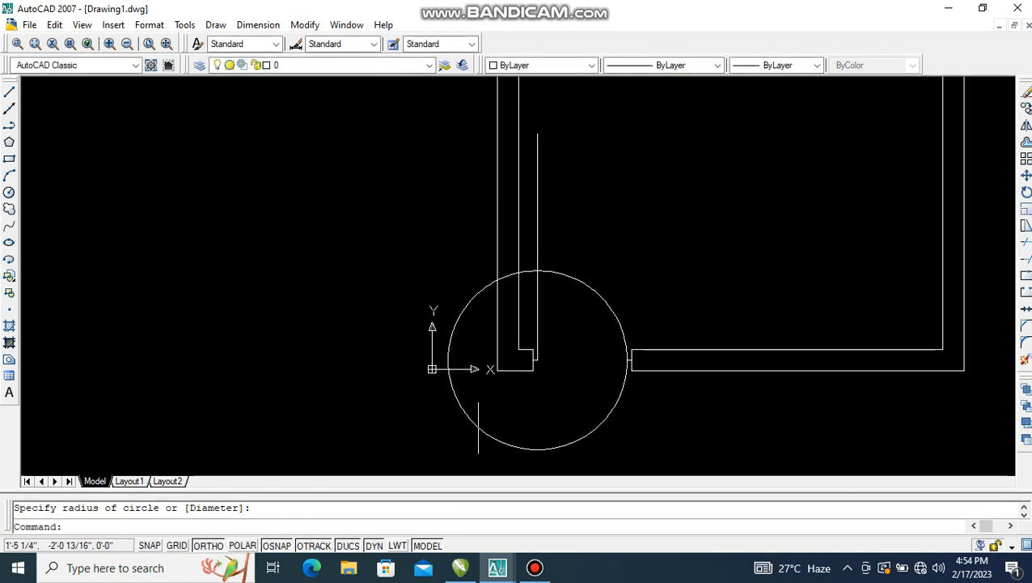
text(tr)
key(Return)
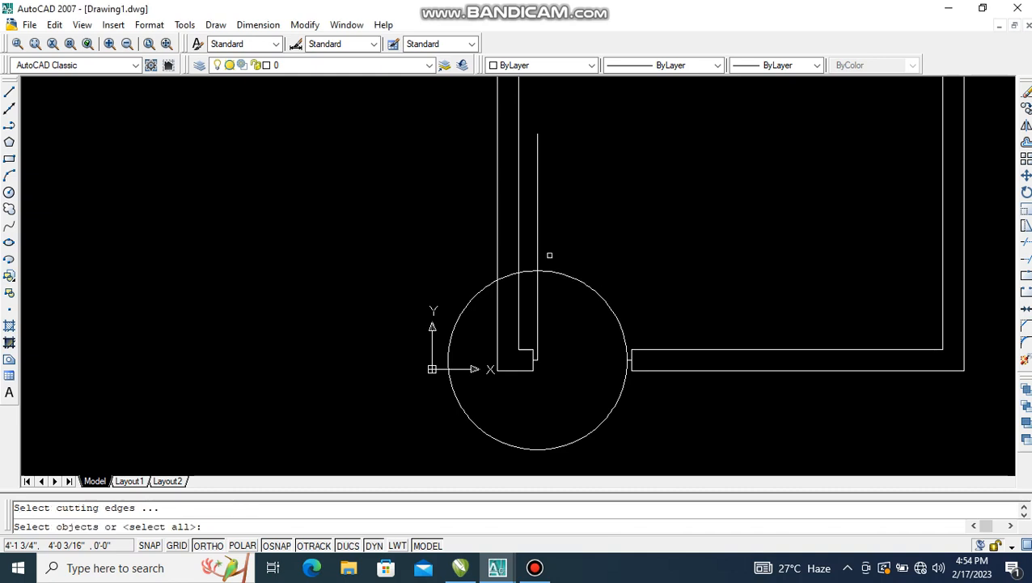
key(Return)
click(547, 449)
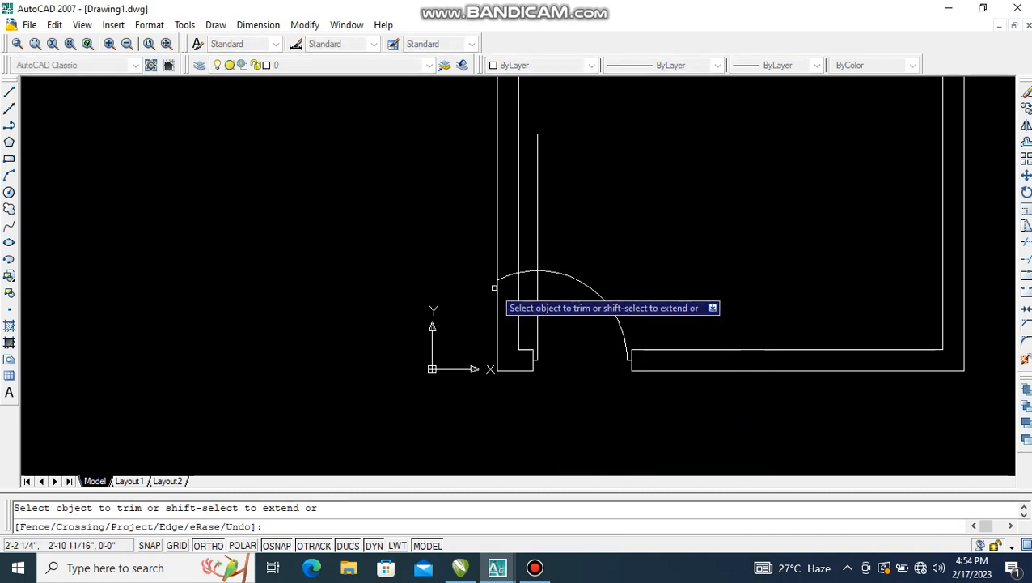
click(527, 272)
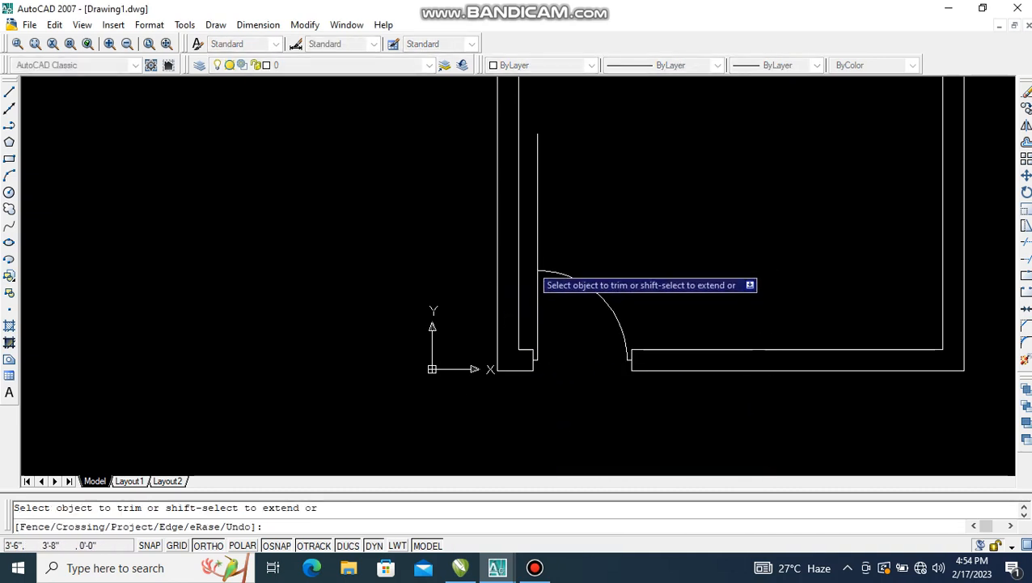
click(536, 256)
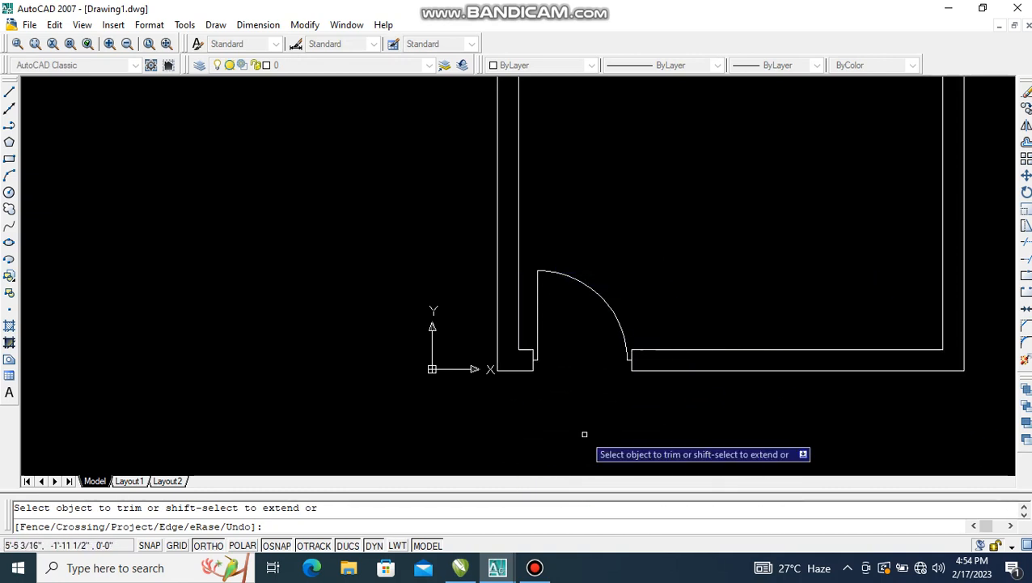
scroll(581, 374, up, 3)
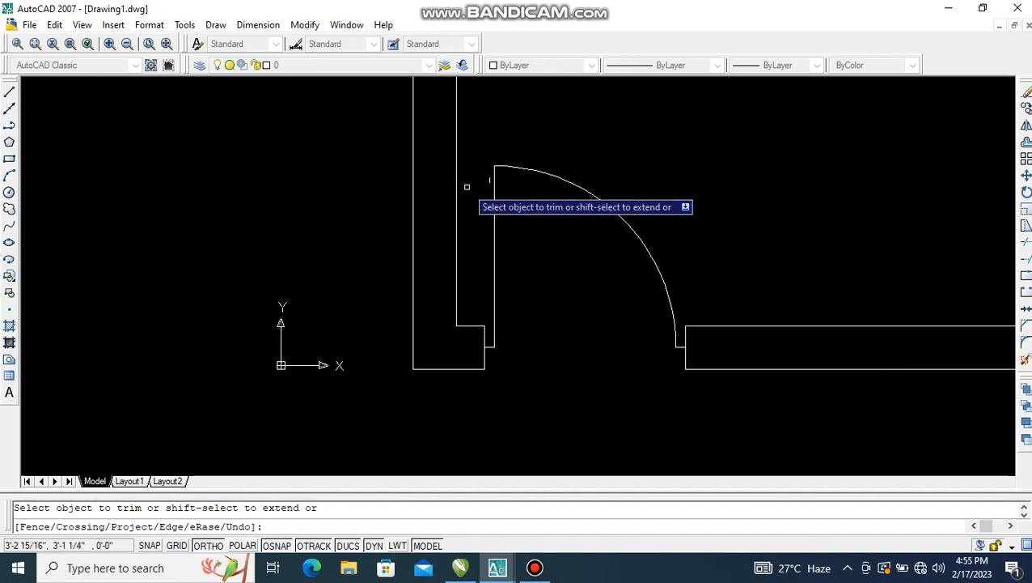
scroll(467, 187, down, 5)
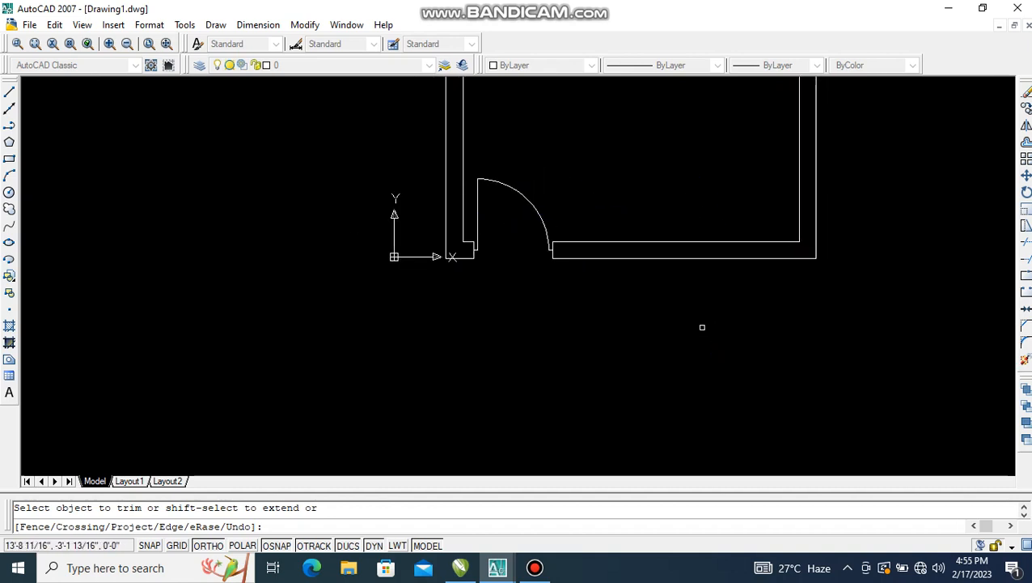
middle_drag(702, 327, 585, 405)
key(Escape)
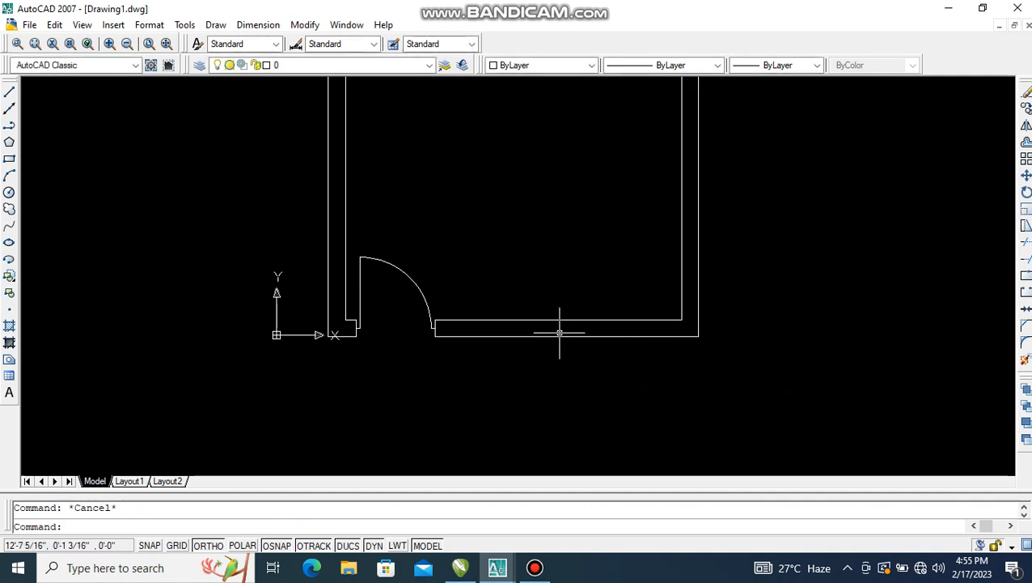
Step: Draw a vertical line across the bottom wall from the midpoint of its inner edge, right of the door, to its outer edge
text(l)
key(Return)
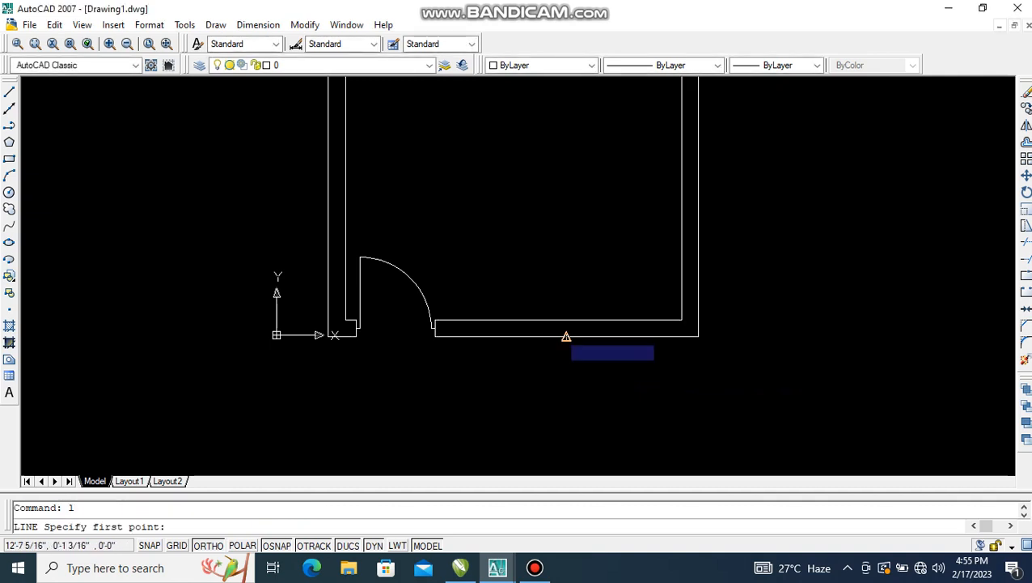
click(557, 320)
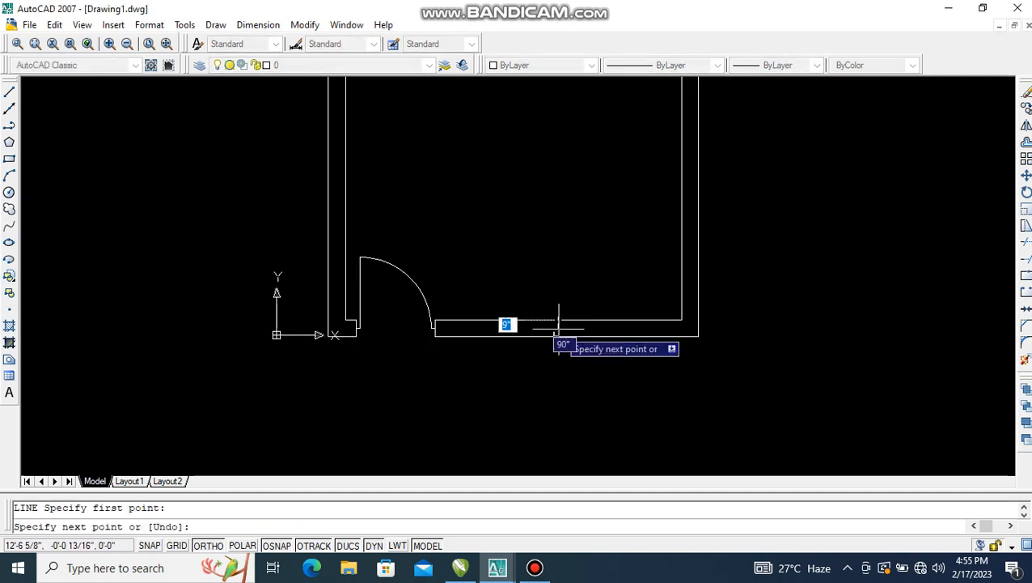
click(559, 336)
click(709, 389)
key(Return)
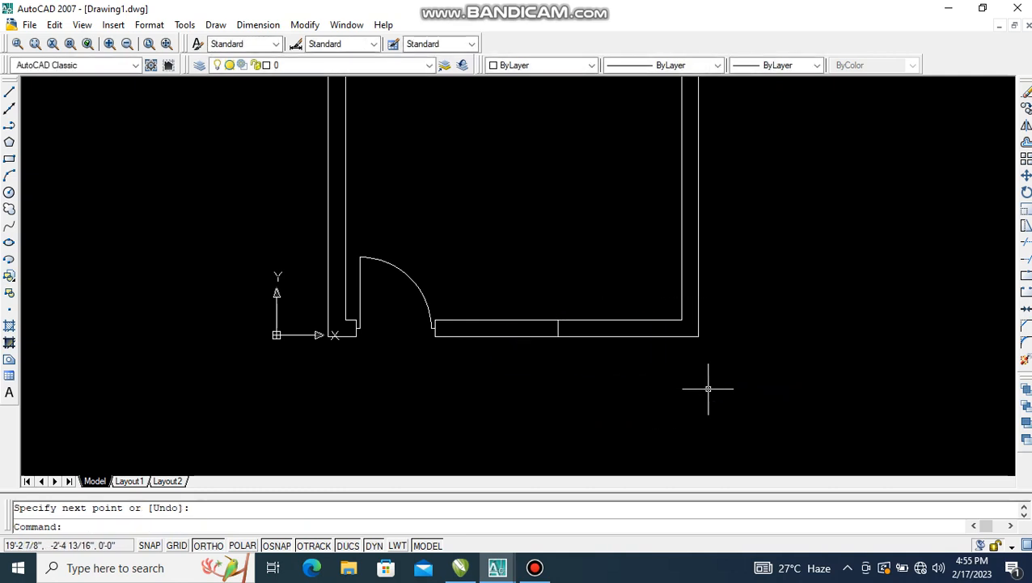
Step: Offset the vertical line across the bottom wall by 3' to both its right and left sides
text(o)
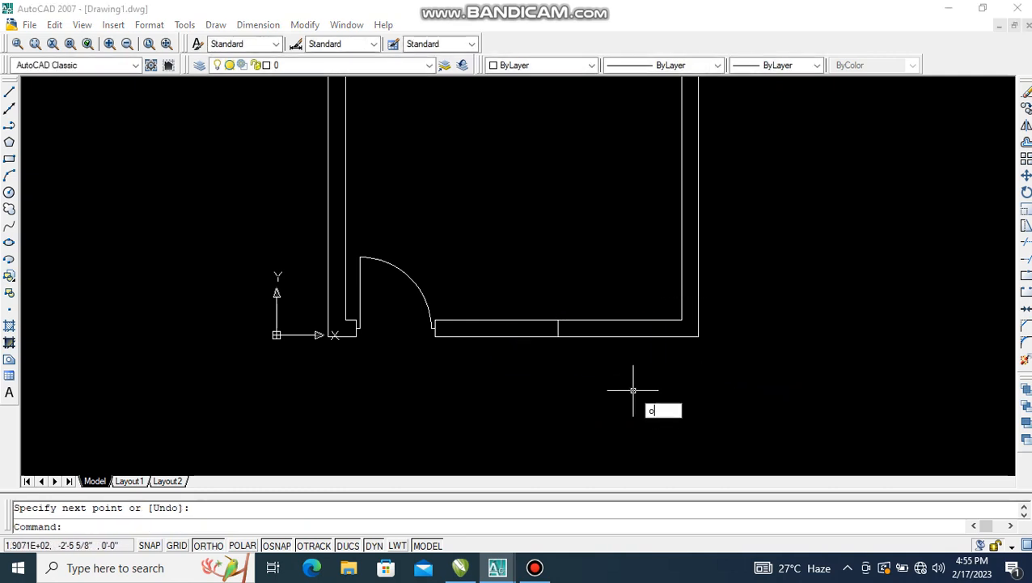
key(Return)
text(3)
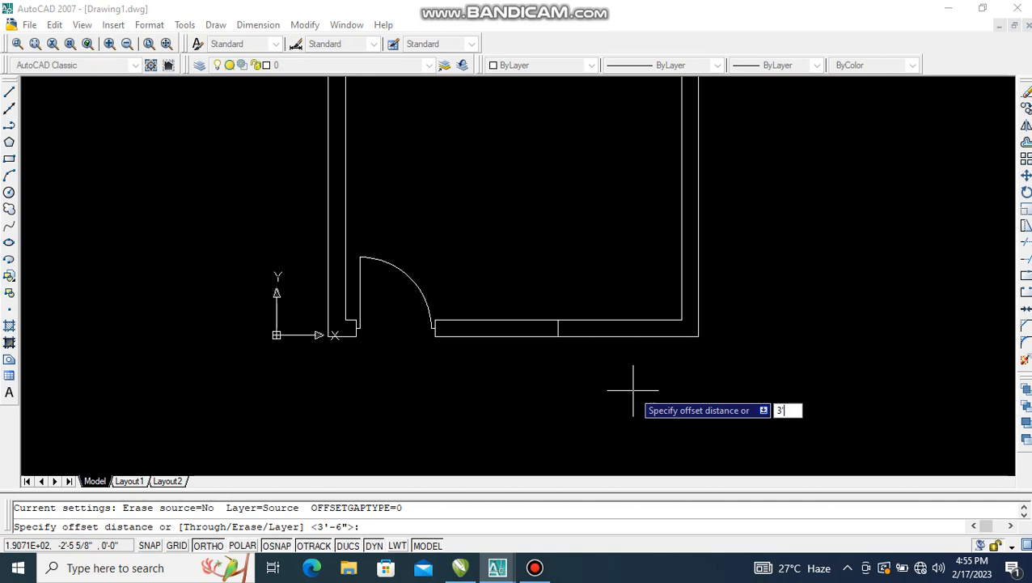
text(')
key(Return)
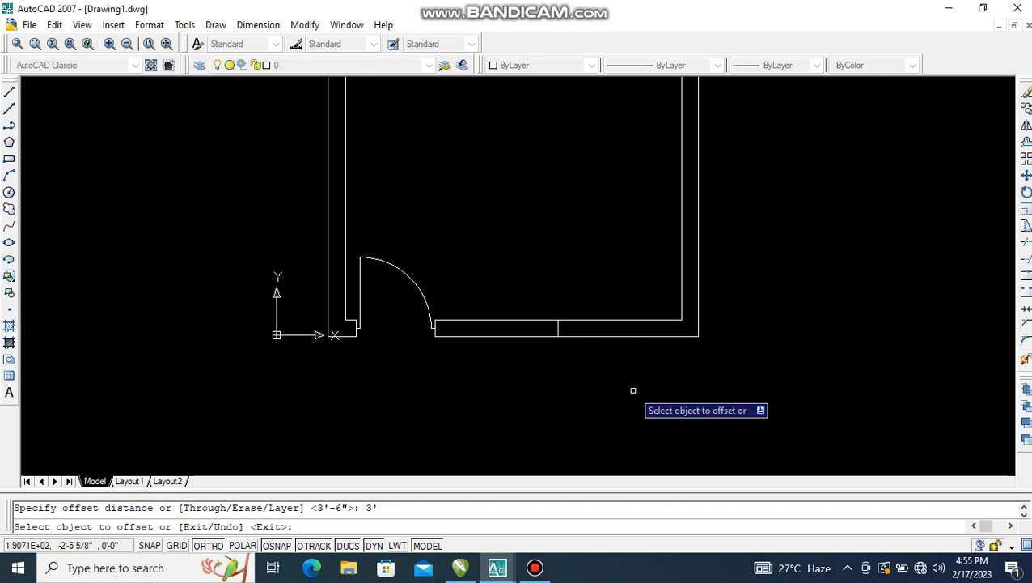
click(557, 323)
click(587, 326)
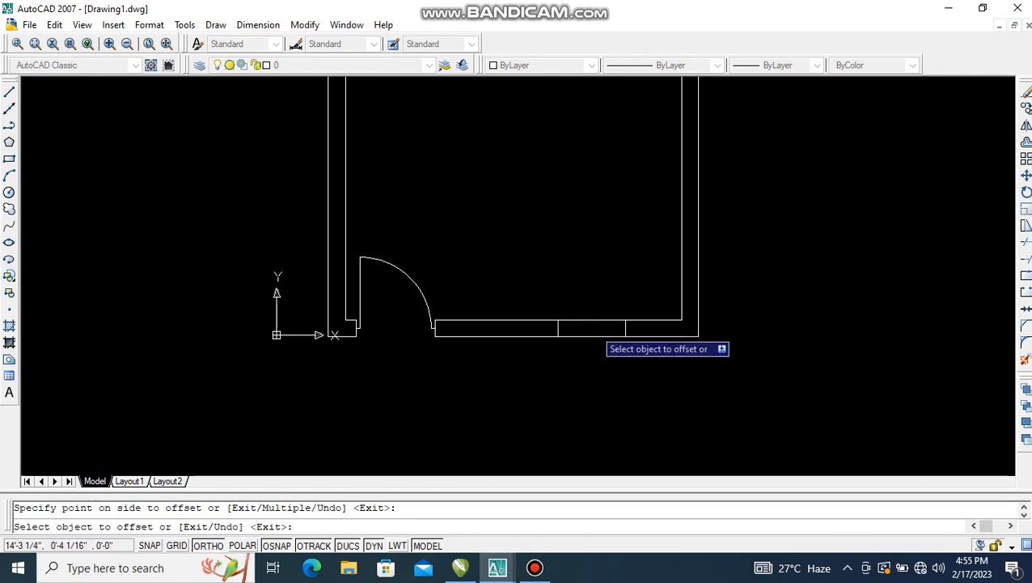
click(557, 328)
click(490, 332)
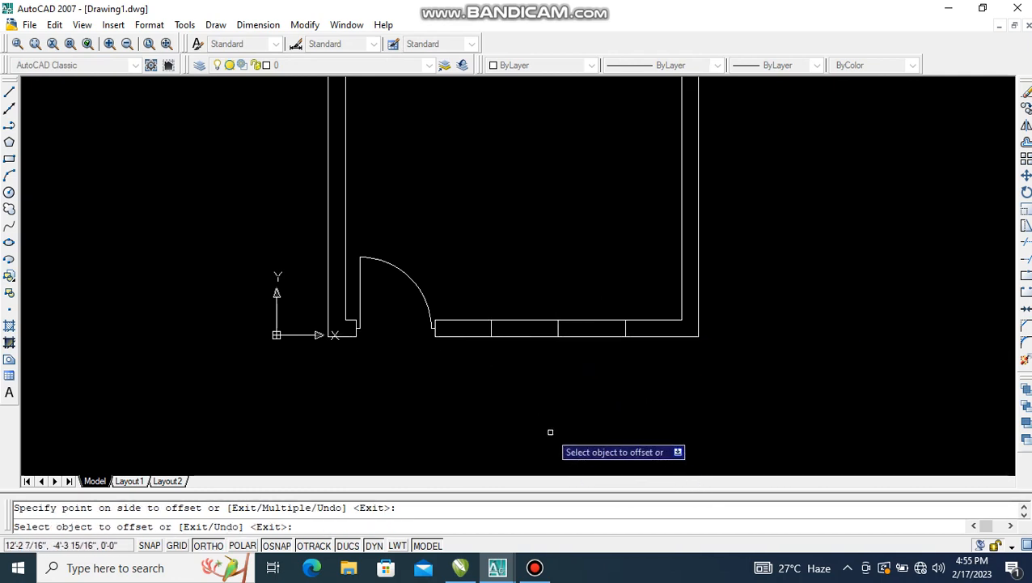
key(Escape)
Step: Erase the middle vertical line and trim both bottom wall edges between the two offset lines to open the window gap
click(532, 291)
click(569, 359)
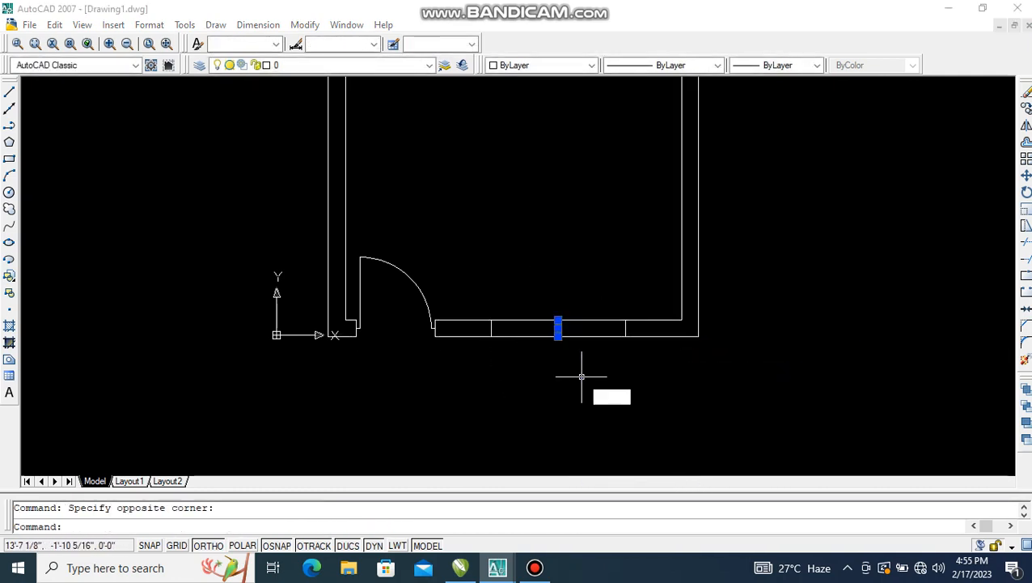
key(Return)
text(tr)
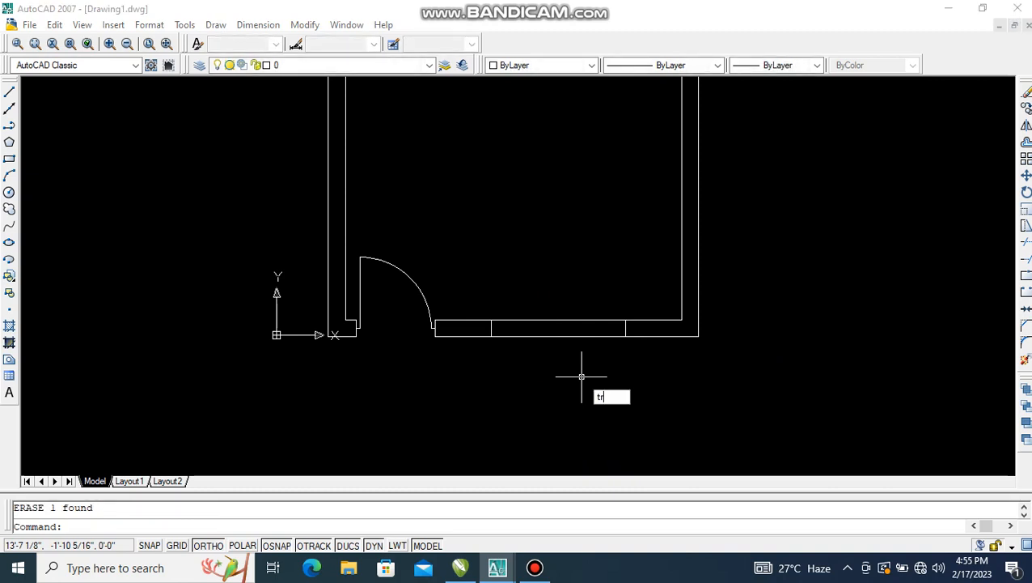
key(Return)
key(Return)
click(581, 376)
click(553, 308)
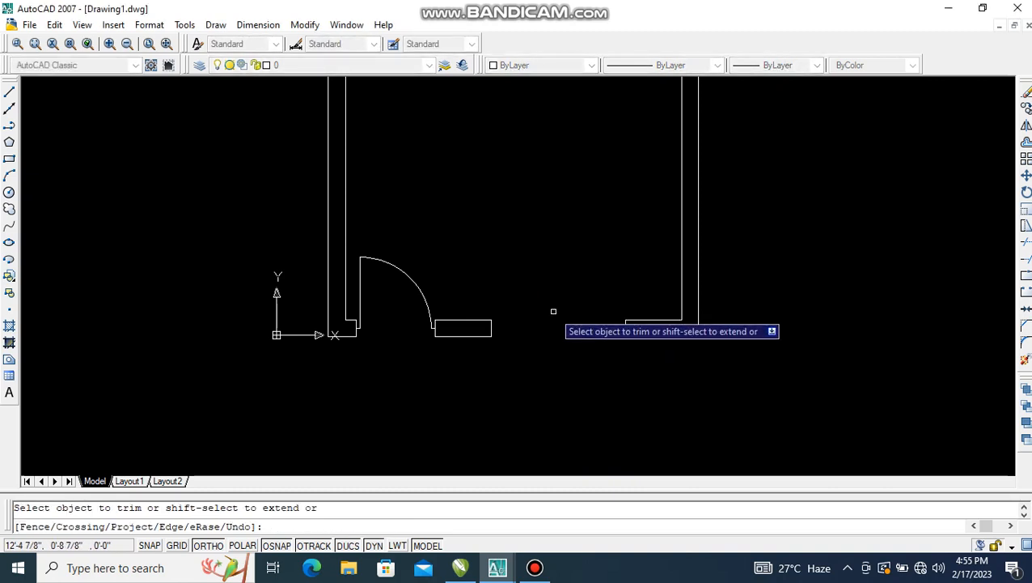
key(Escape)
key(Escape)
Step: Draw a horizontal line across the window opening along the wall's inner edge, from the right jamb corner to the left one
text(l)
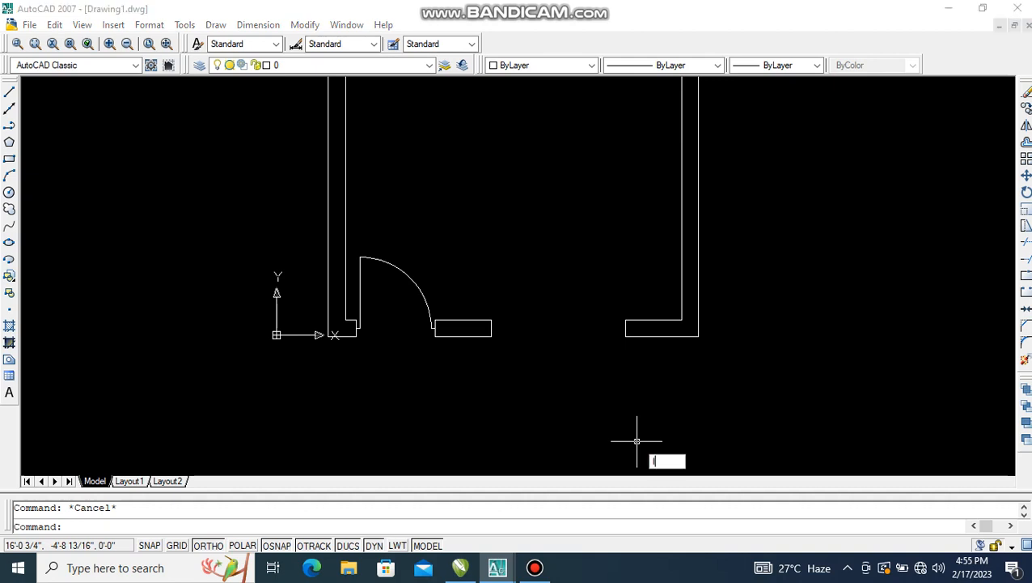
key(Return)
click(626, 320)
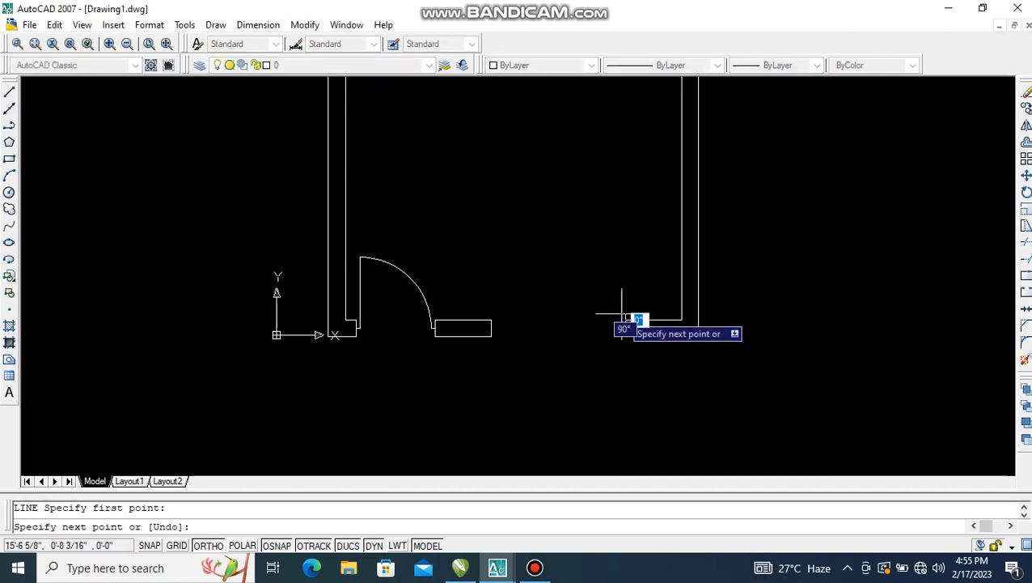
click(492, 319)
key(Return)
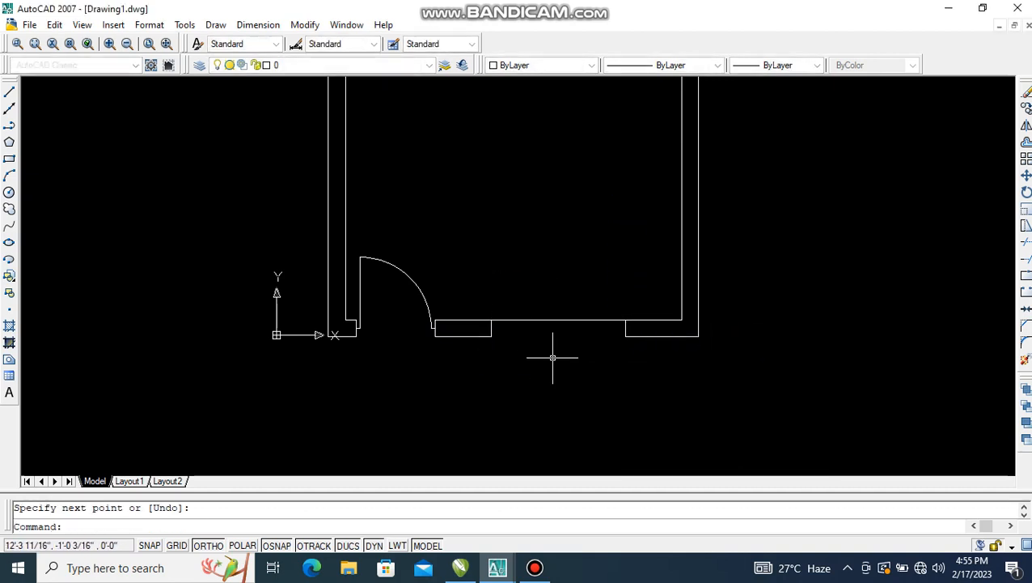
key(Return)
key(Escape)
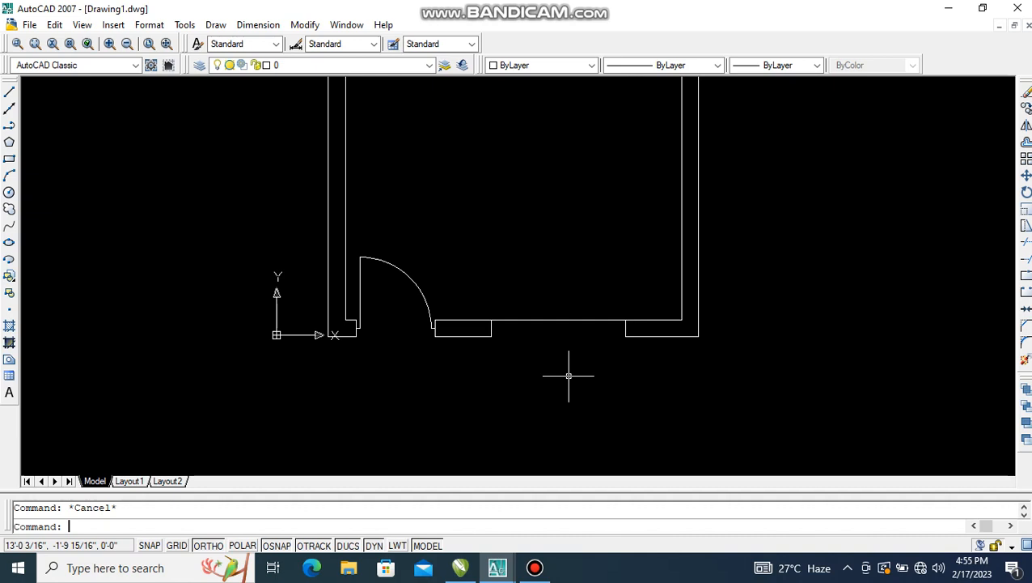
Step: Offset the window's inner line by 3" three times in succession toward the wall's outer edge
text(o)
key(Return)
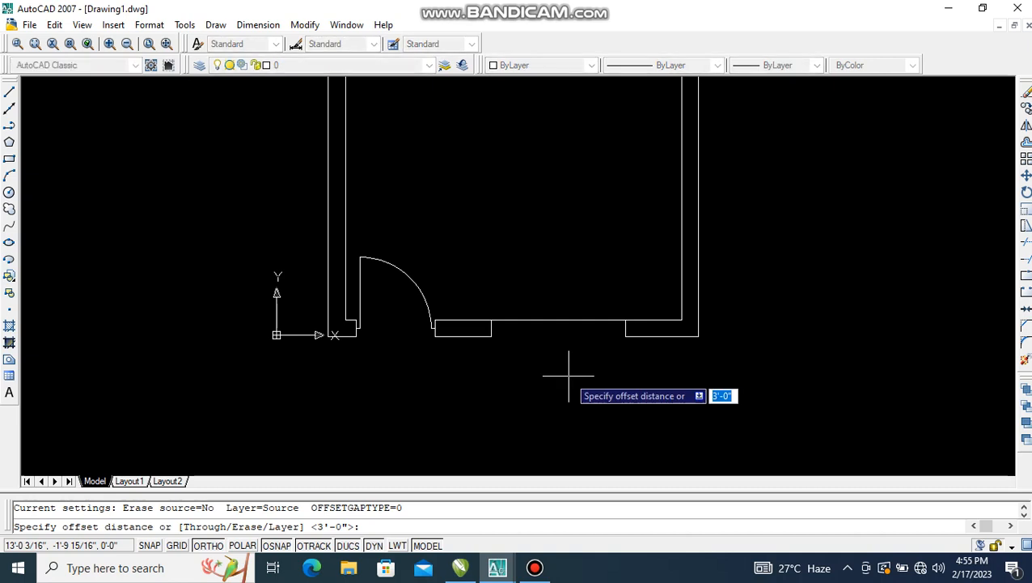
text(3)
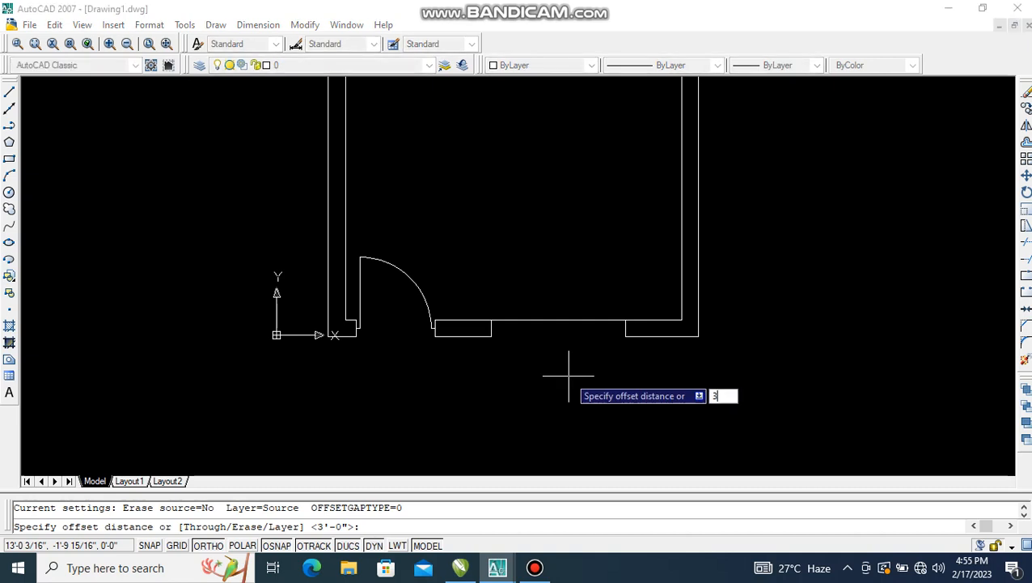
key(Return)
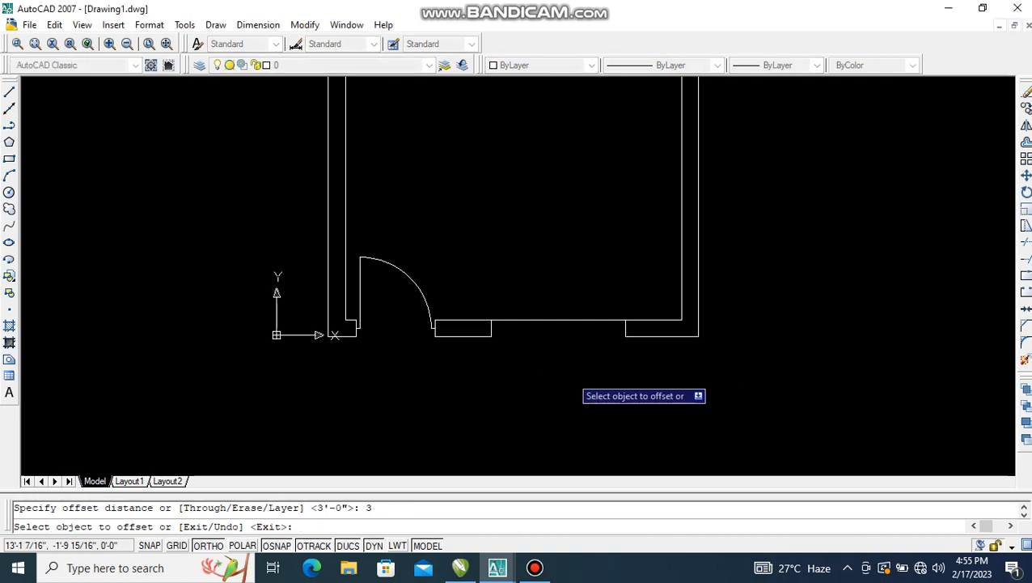
click(586, 321)
click(583, 357)
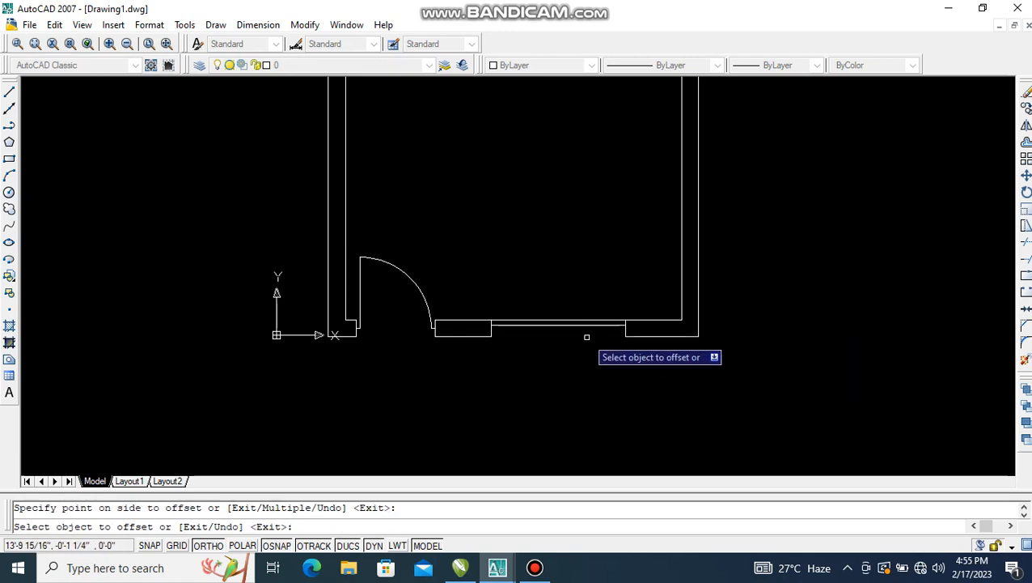
click(590, 326)
click(590, 354)
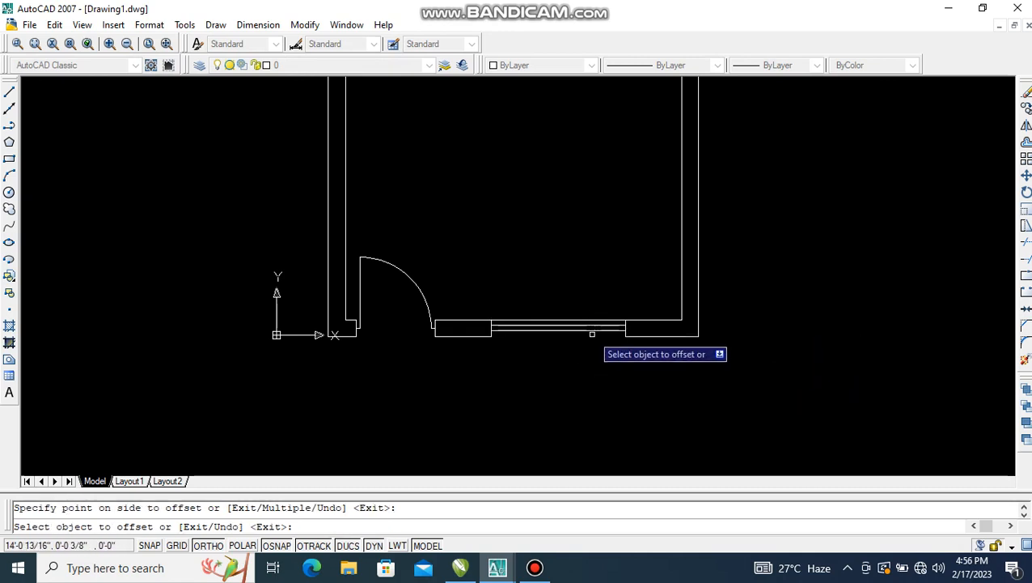
click(595, 332)
click(596, 363)
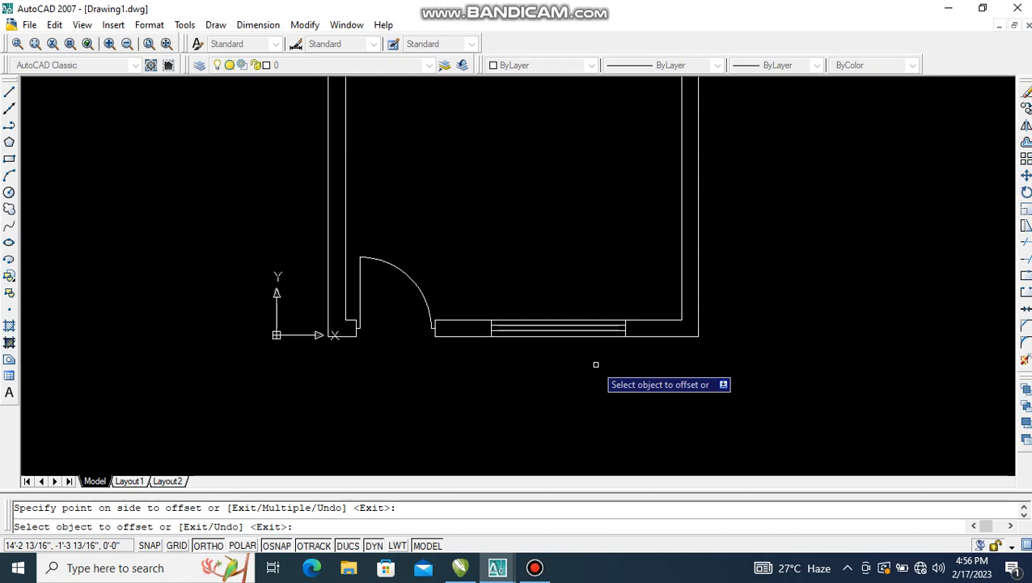
key(Escape)
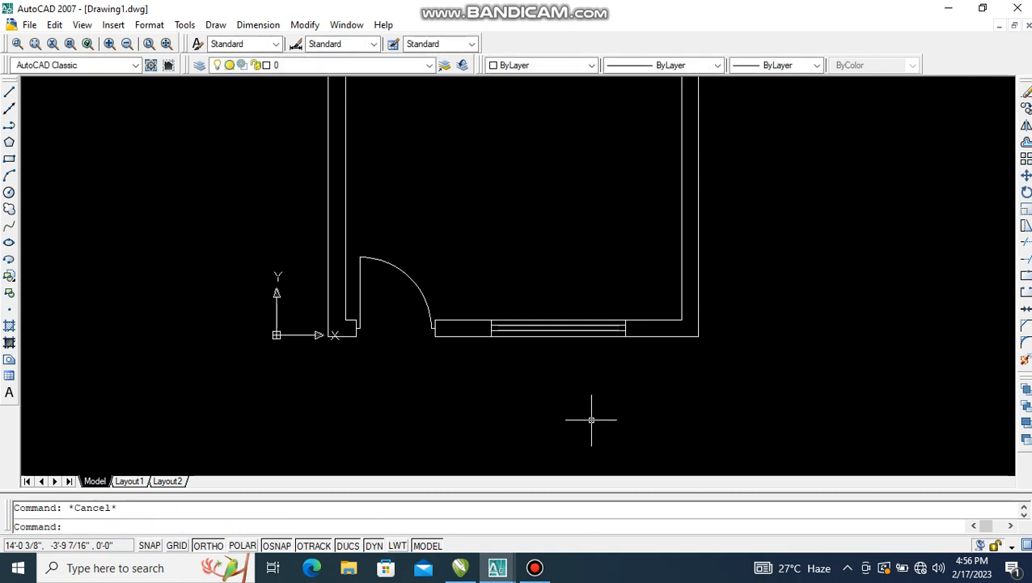
middle_drag(539, 362, 573, 383)
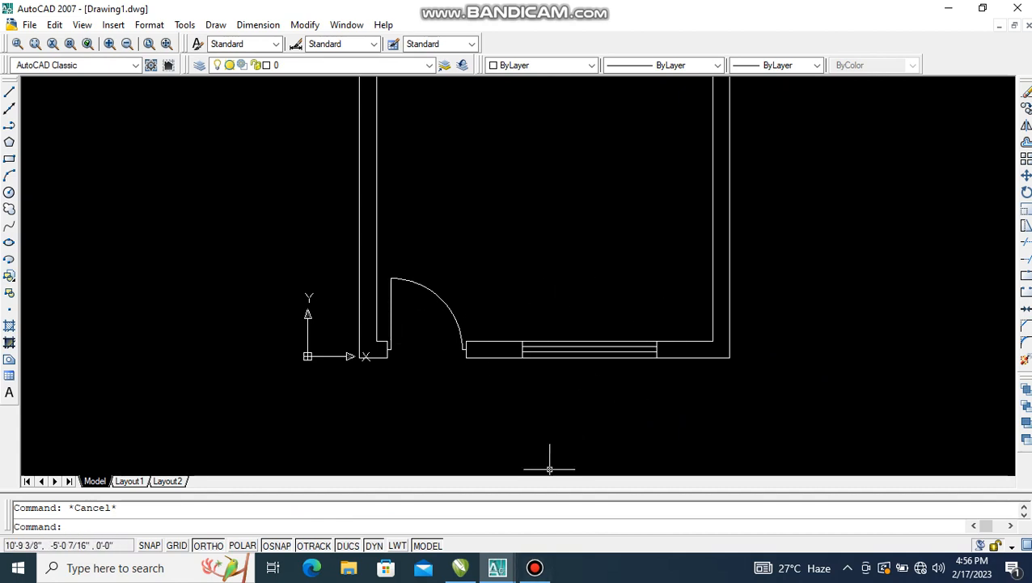
click(534, 567)
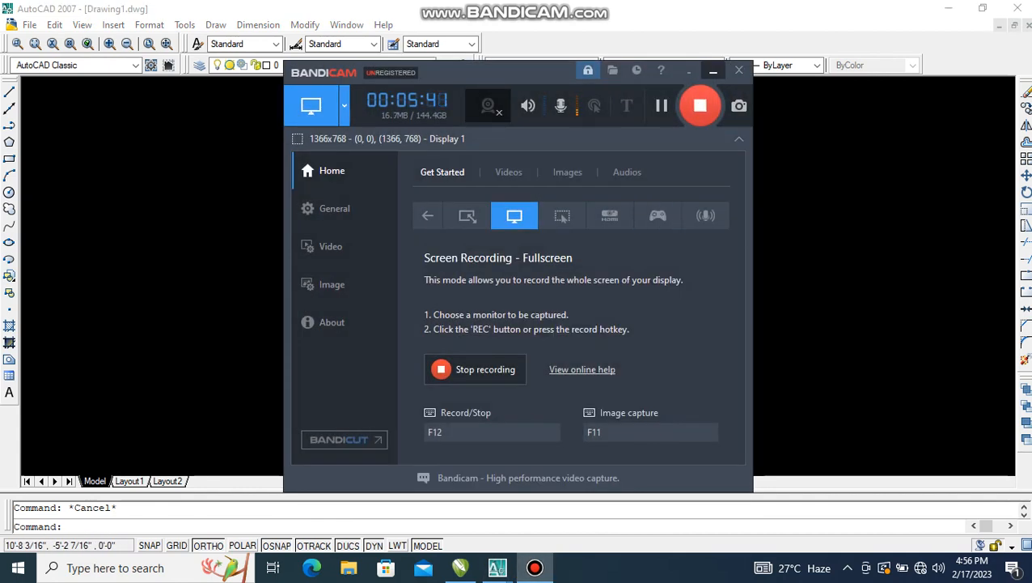
click(713, 71)
Step: Explode the inner wall outline into separate lines and select its top, right and left edges to check them
middle_drag(464, 309, 473, 378)
scroll(498, 340, down, 2)
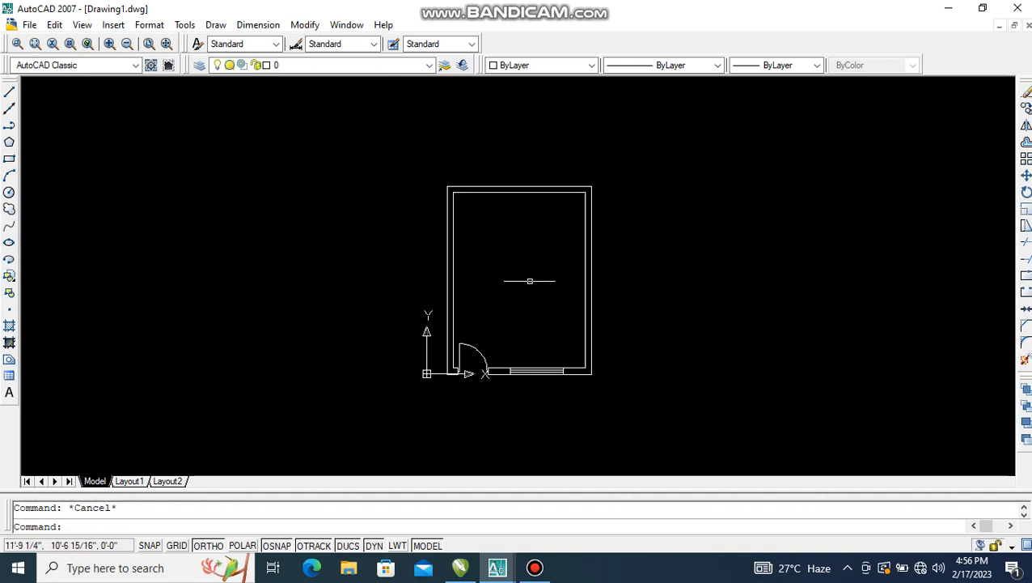
scroll(530, 281, up, 2)
text(x)
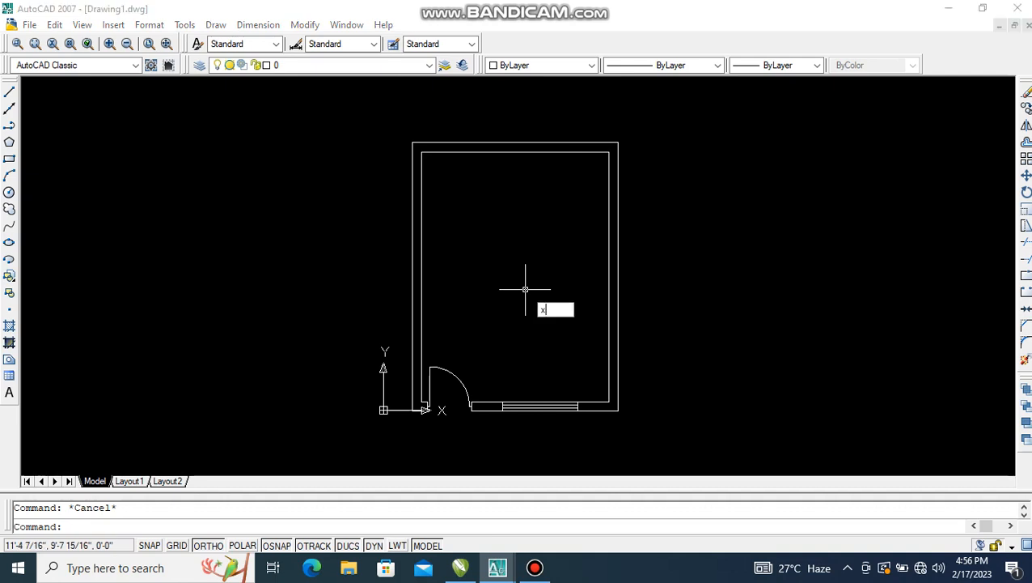
key(Return)
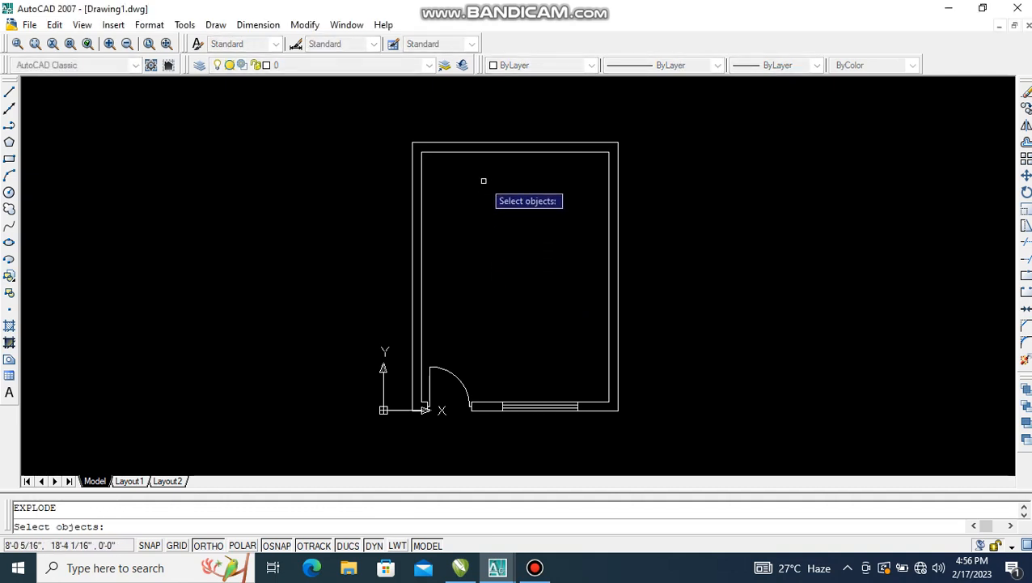
click(487, 152)
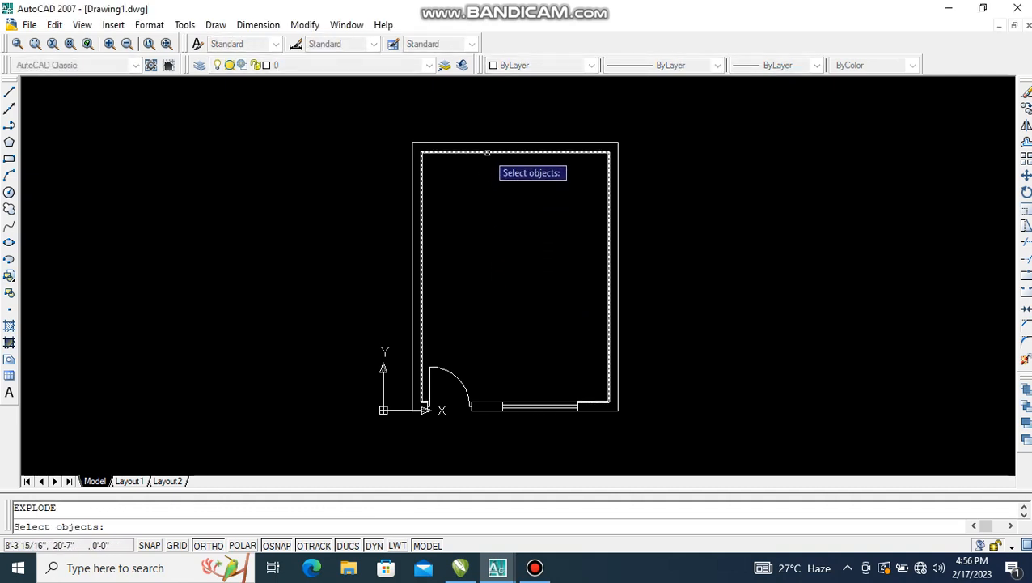
key(Return)
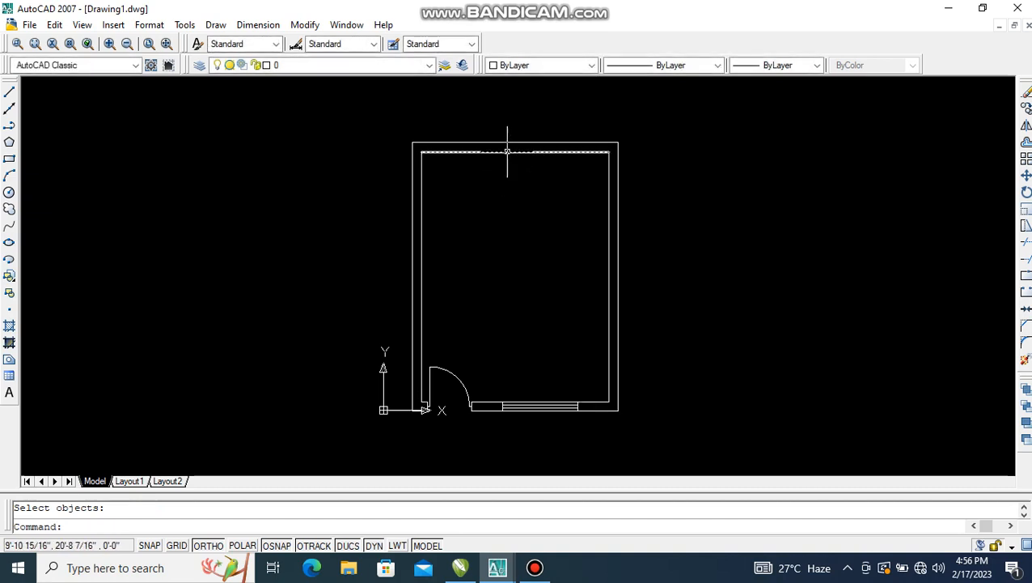
click(507, 152)
click(605, 176)
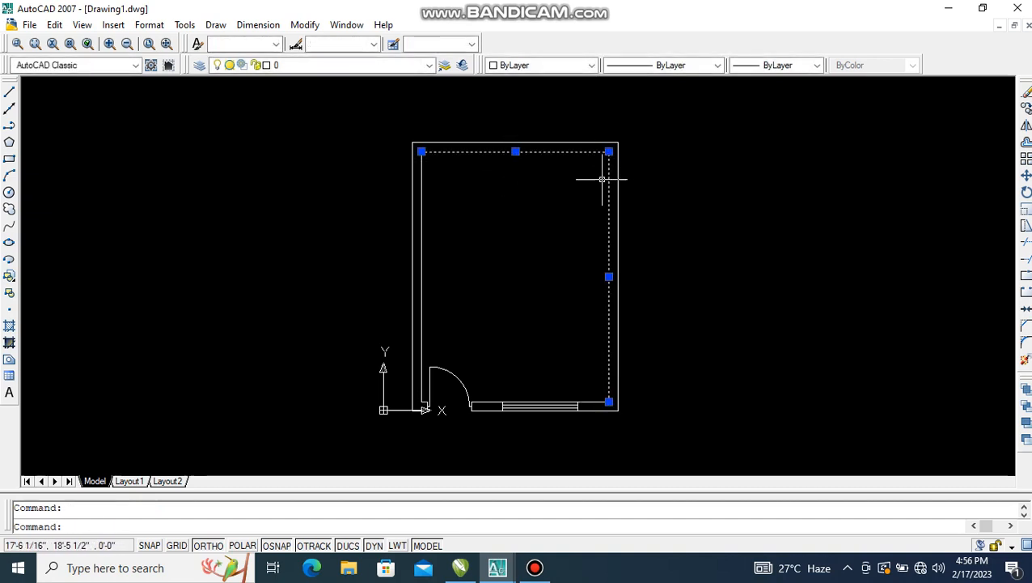
click(421, 193)
key(Escape)
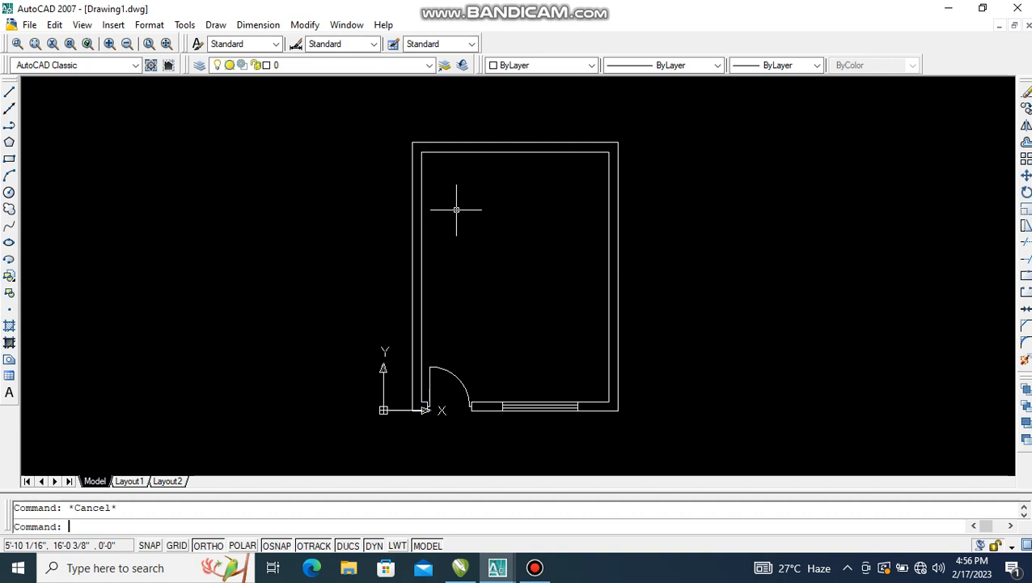
click(534, 567)
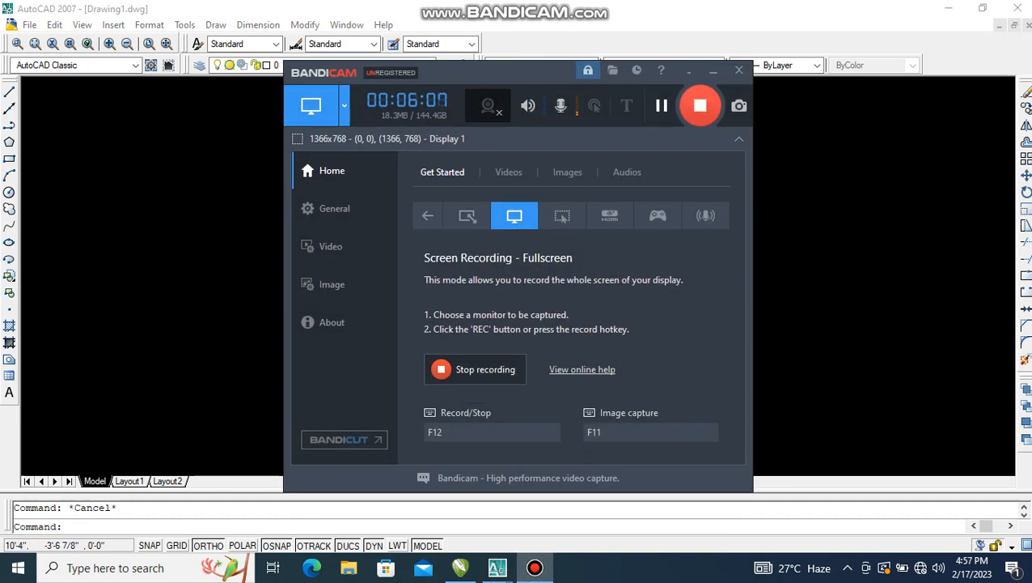
click(712, 70)
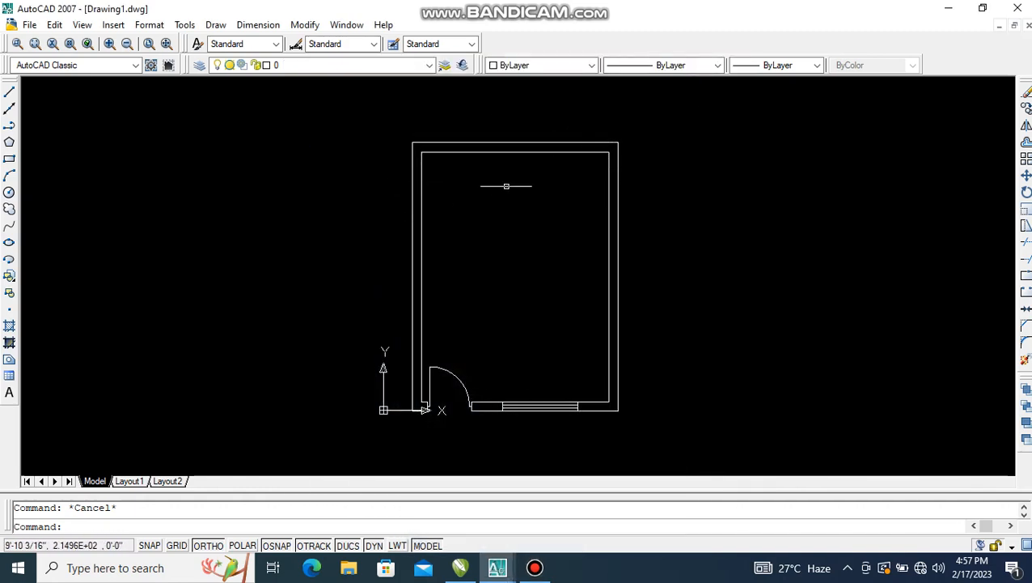
Step: Offset the top wall's inner edge 5' down into the room
text(o)
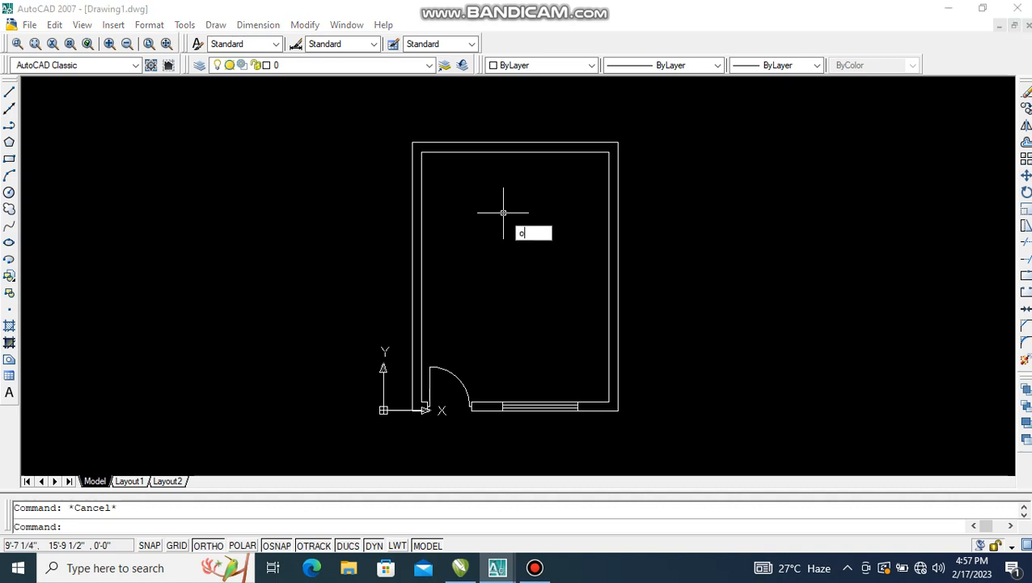
key(Return)
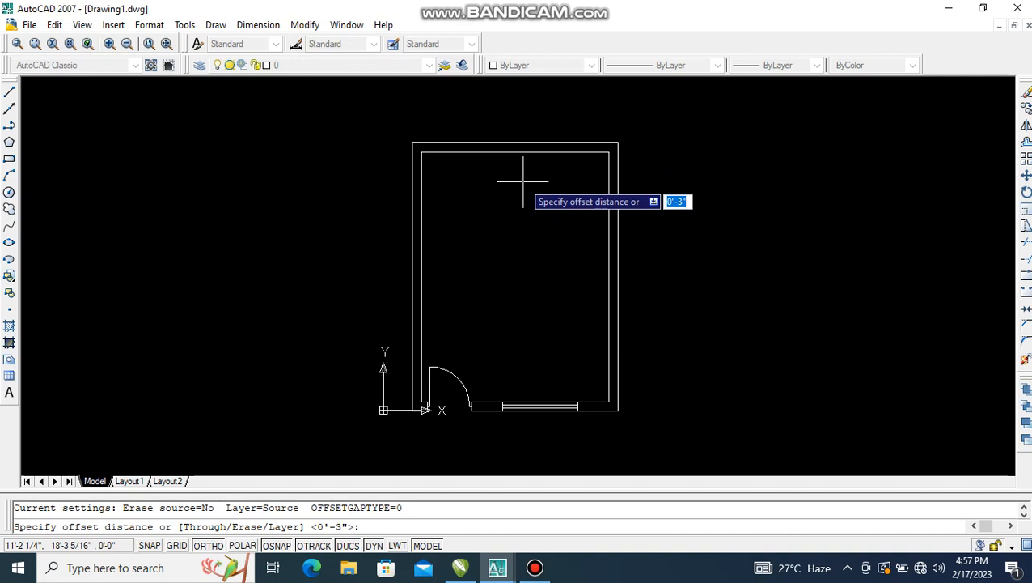
text(5')
key(Return)
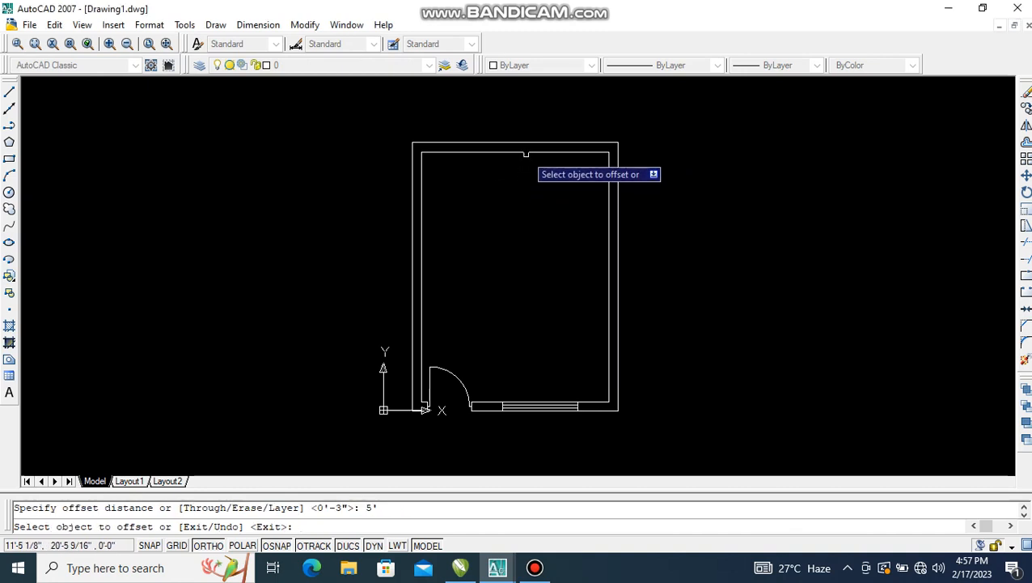
click(527, 152)
click(530, 223)
key(Escape)
key(Escape)
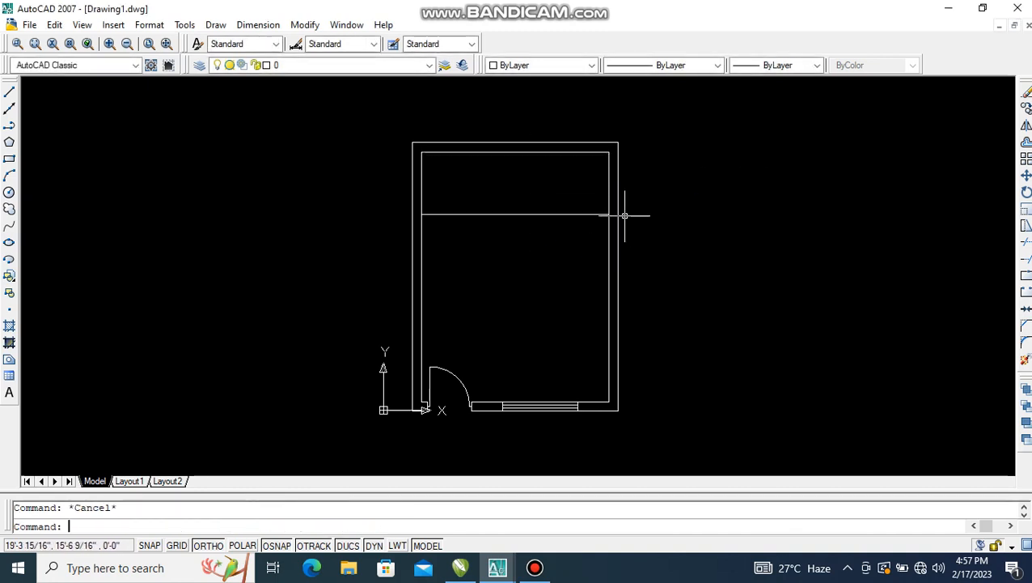
Step: Undo the 5' offset and the explosion of the inner wall outline
key(ctrl+z)
key(ctrl+z)
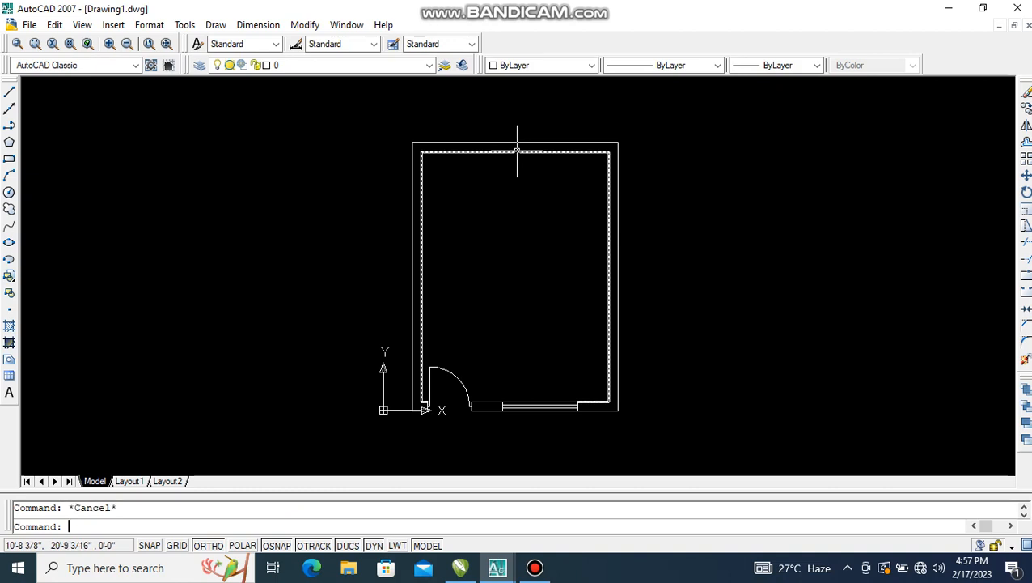
Step: Offset the unexploded inner wall outline 5' toward the inside of the room
text(o)
key(Return)
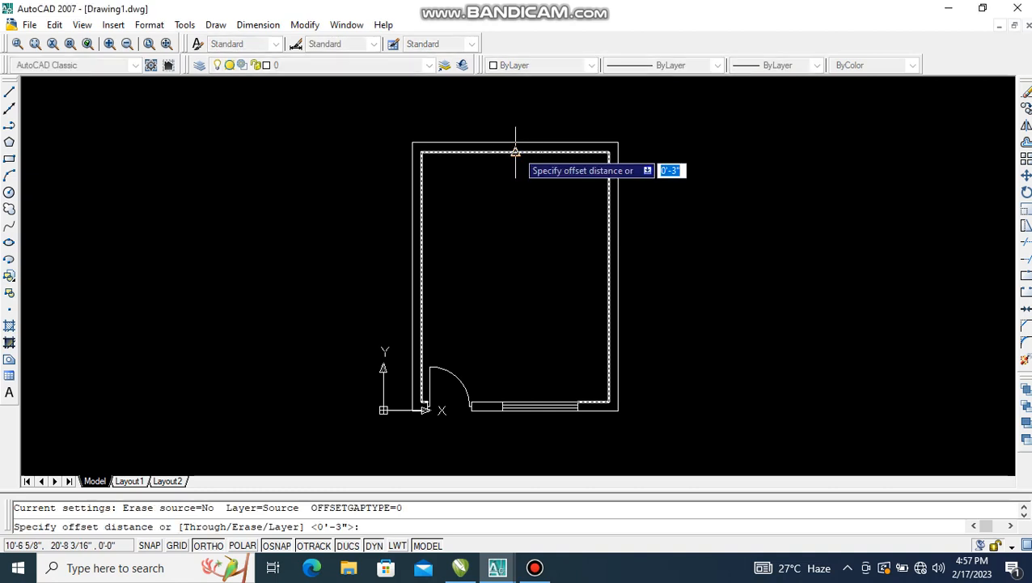
text(5')
key(Return)
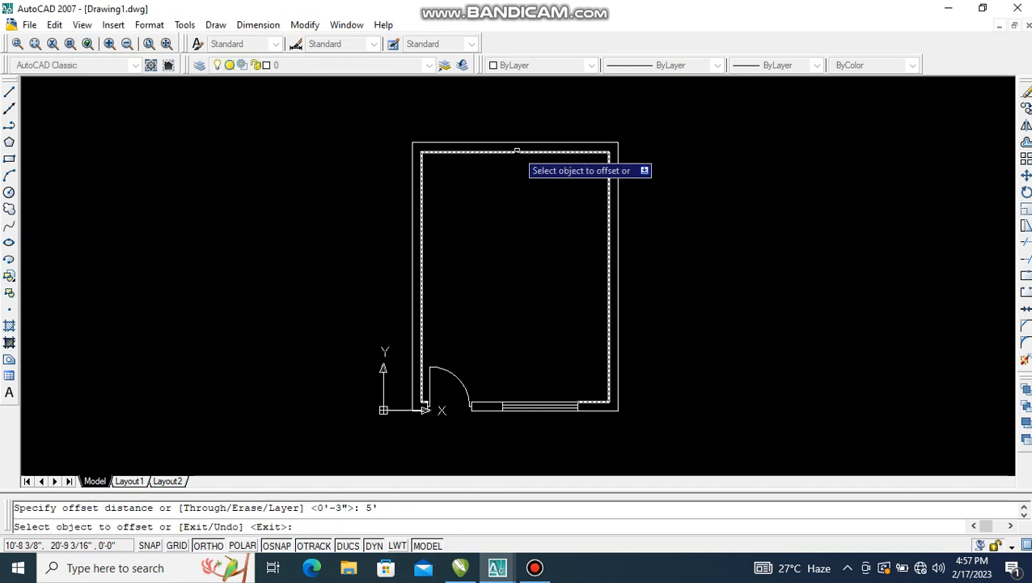
click(517, 152)
click(544, 249)
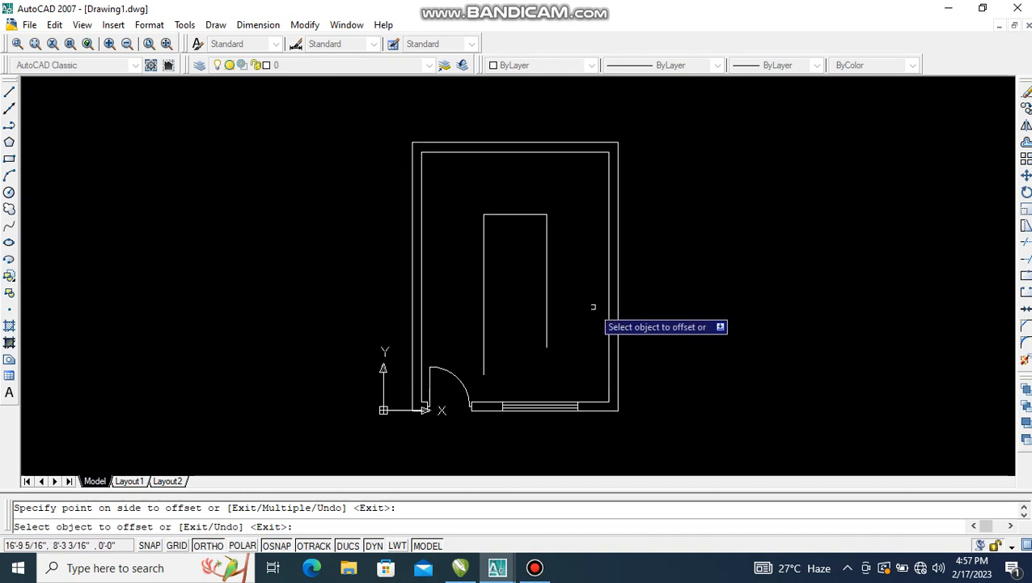
Step: Erase the offset outline from the middle of the room
key(Escape)
click(560, 274)
click(512, 300)
text(e)
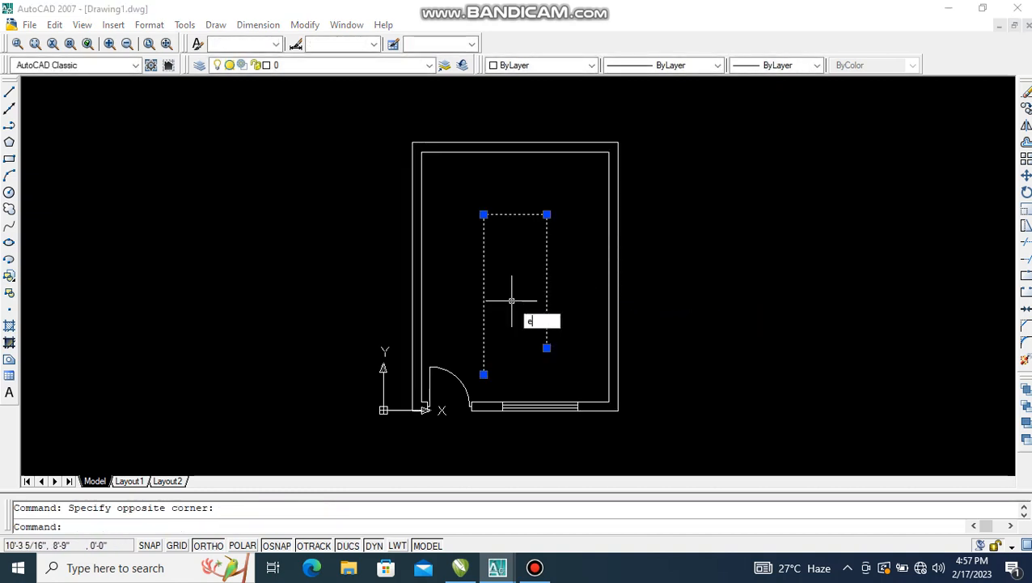
key(Return)
Step: Explode the inner wall outline into separate lines
text(sx)
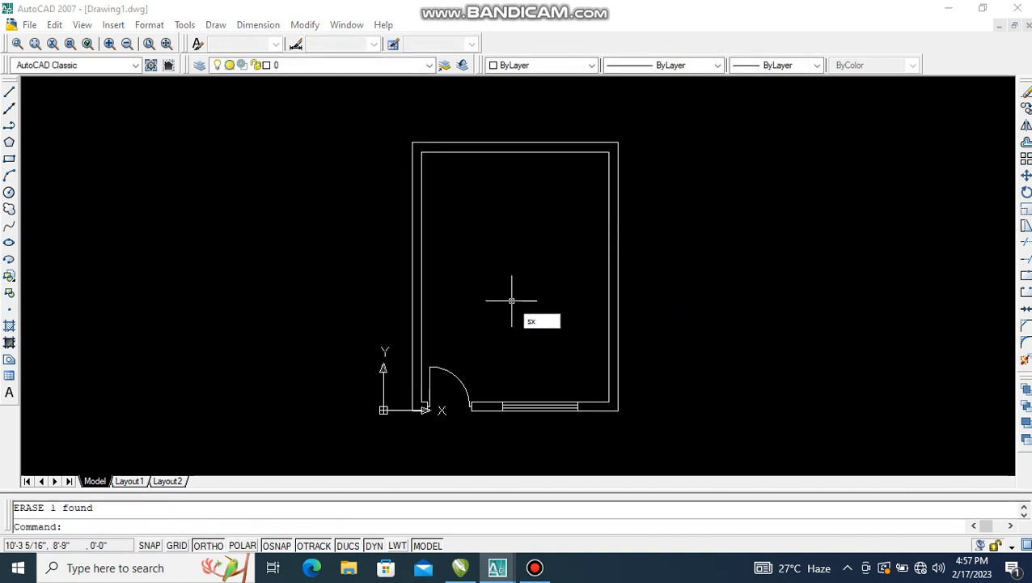
key(Escape)
text(x)
key(Return)
click(529, 152)
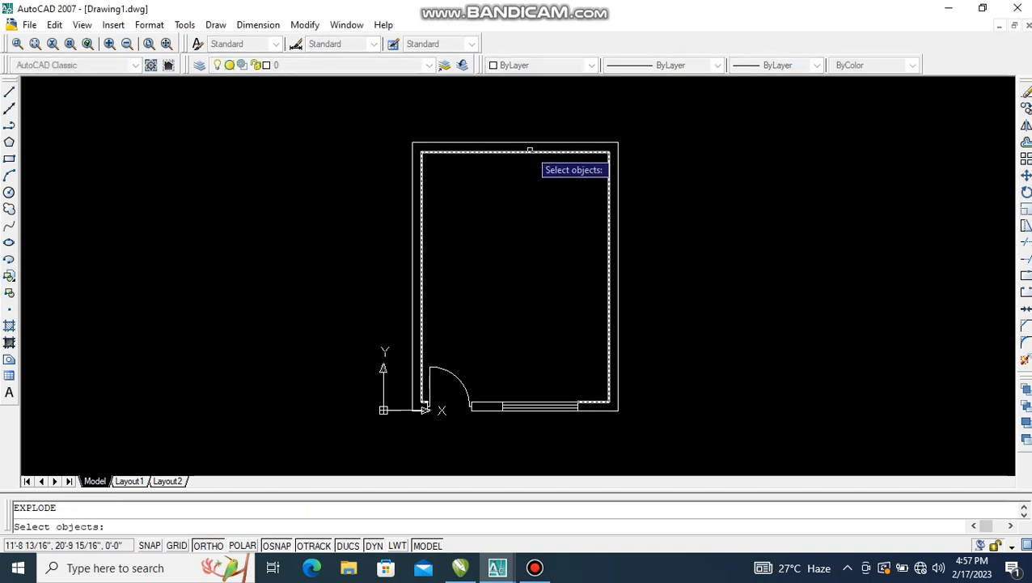
key(Return)
Step: Offset the top wall's inner edge 5' down into the room
text(o)
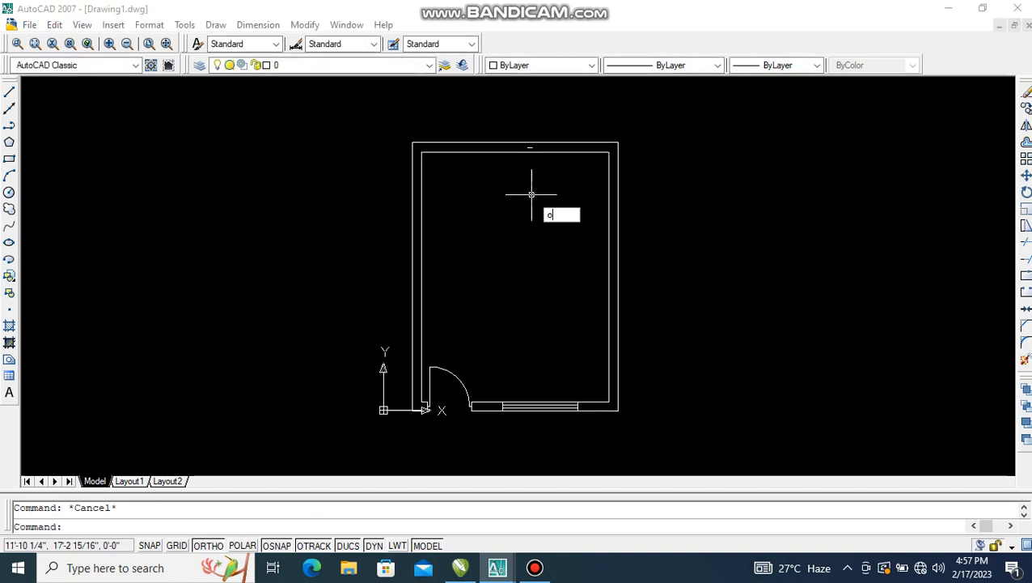
key(Return)
text(5)
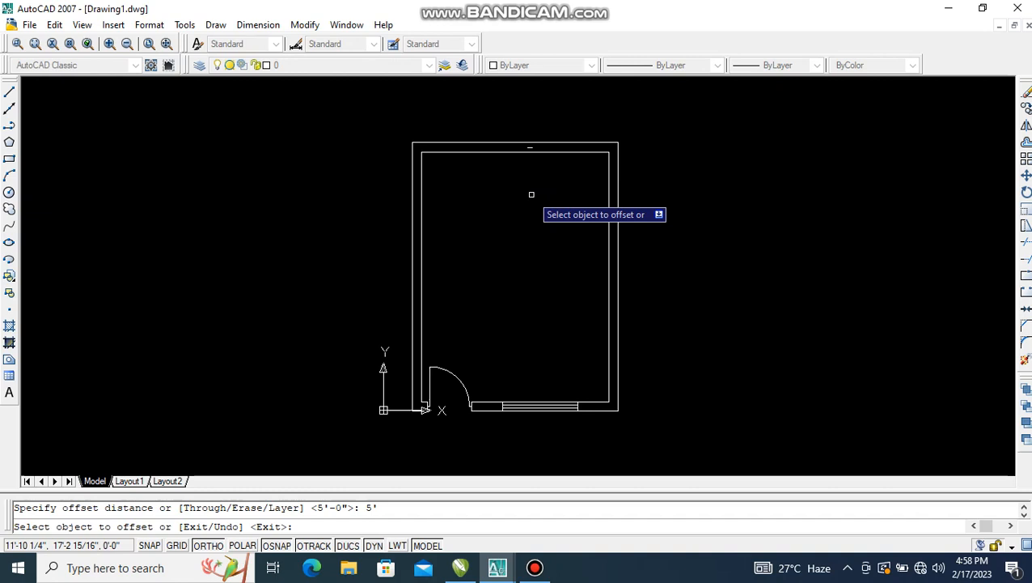
click(528, 152)
click(529, 199)
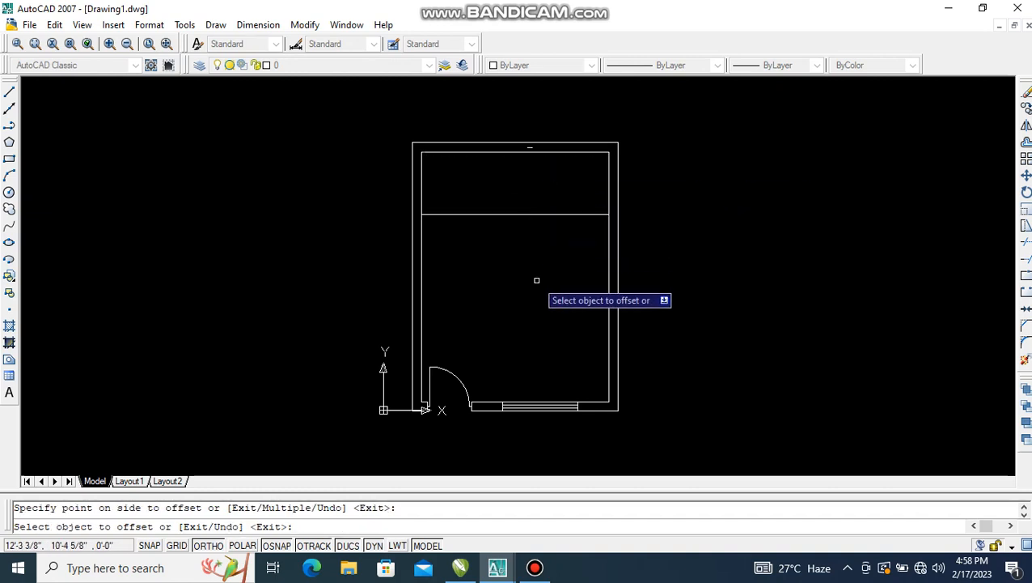
key(Escape)
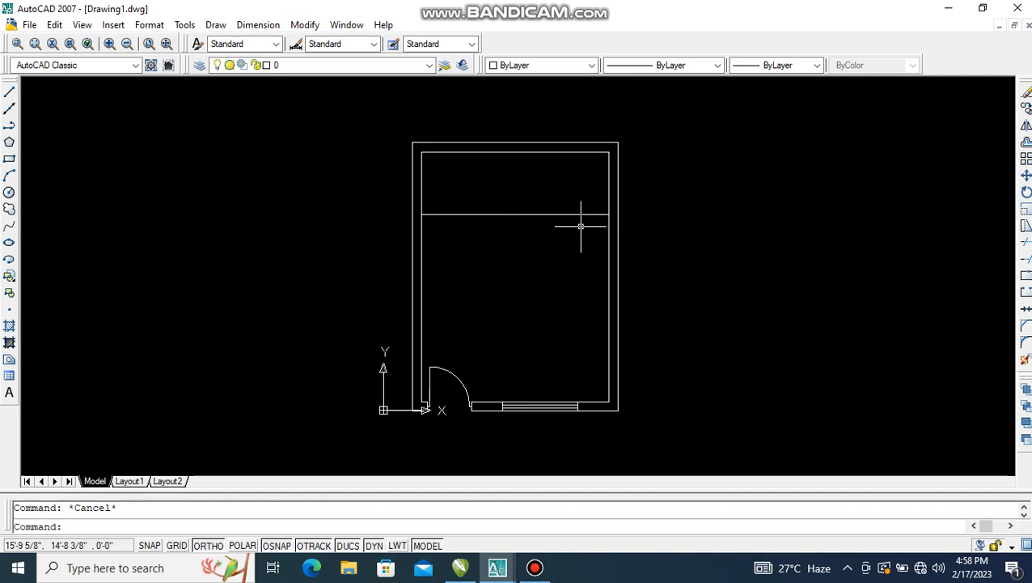
Step: Offset the new horizontal partition line 4.5" downward to give the partition its thickness
text(o)
key(Return)
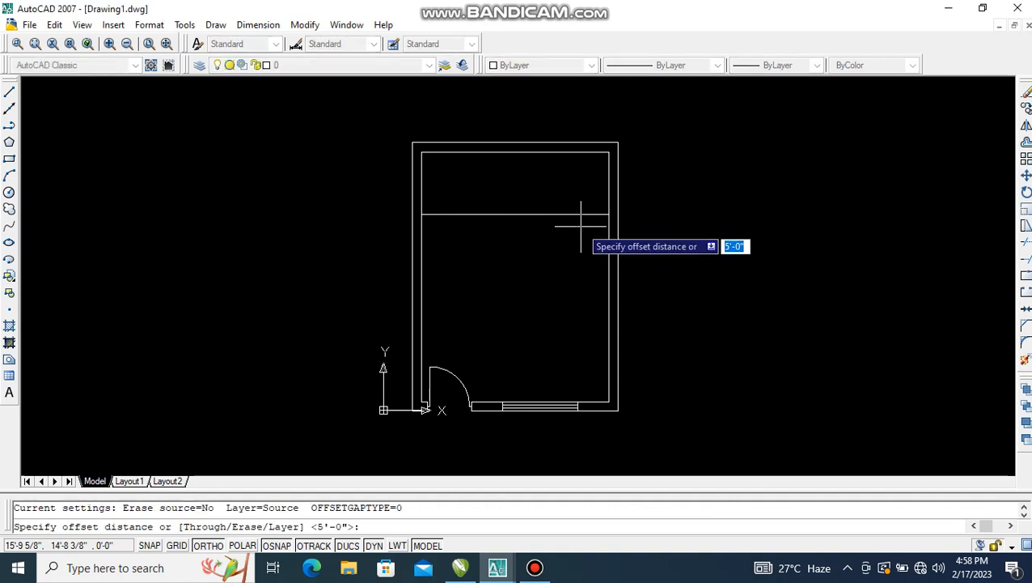
text(4.5)
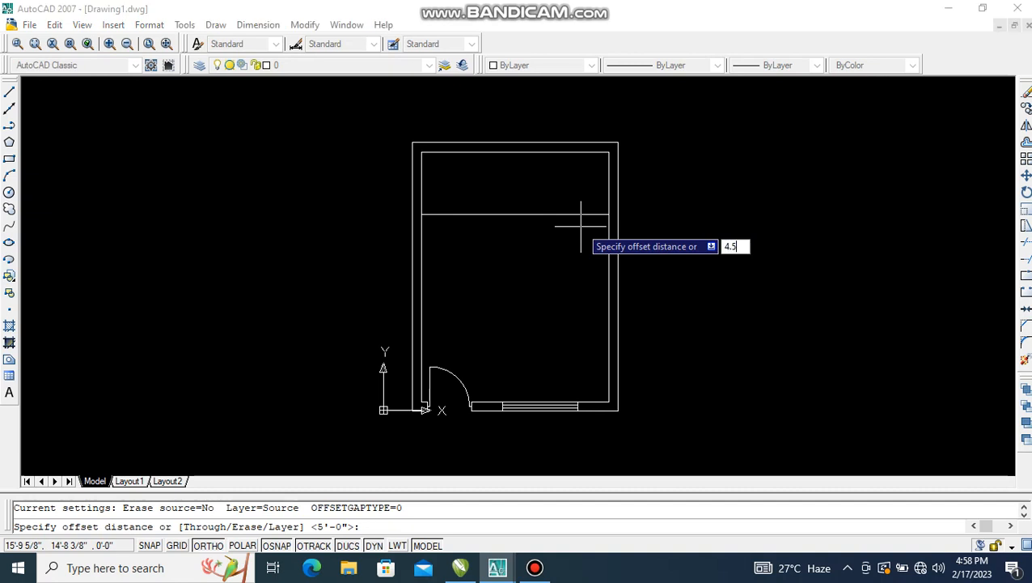
key(Return)
click(568, 217)
click(568, 270)
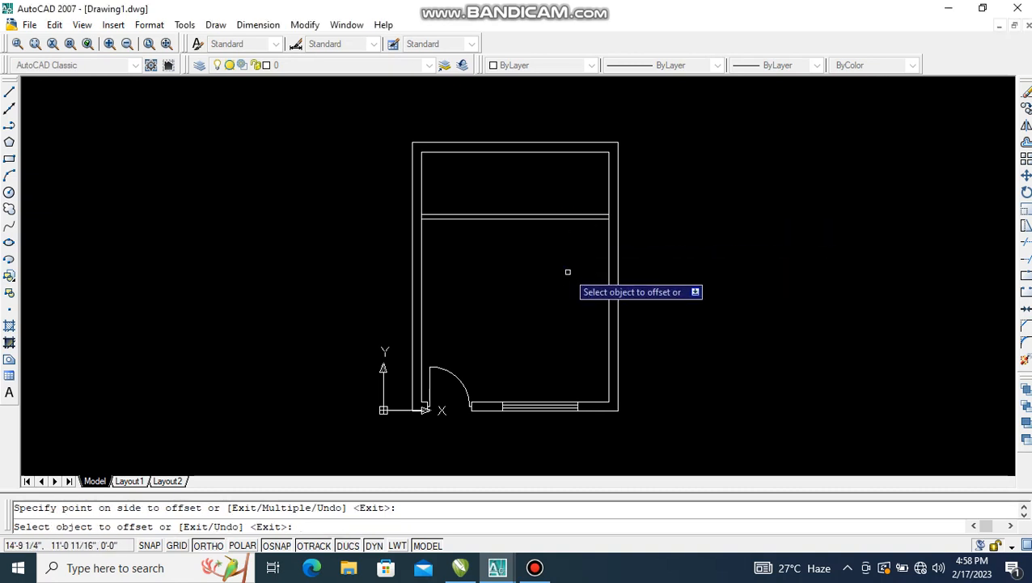
key(Escape)
Step: Trim the inner side-wall lines between the two horizontal partition lines at both ends of the partition
text(tr)
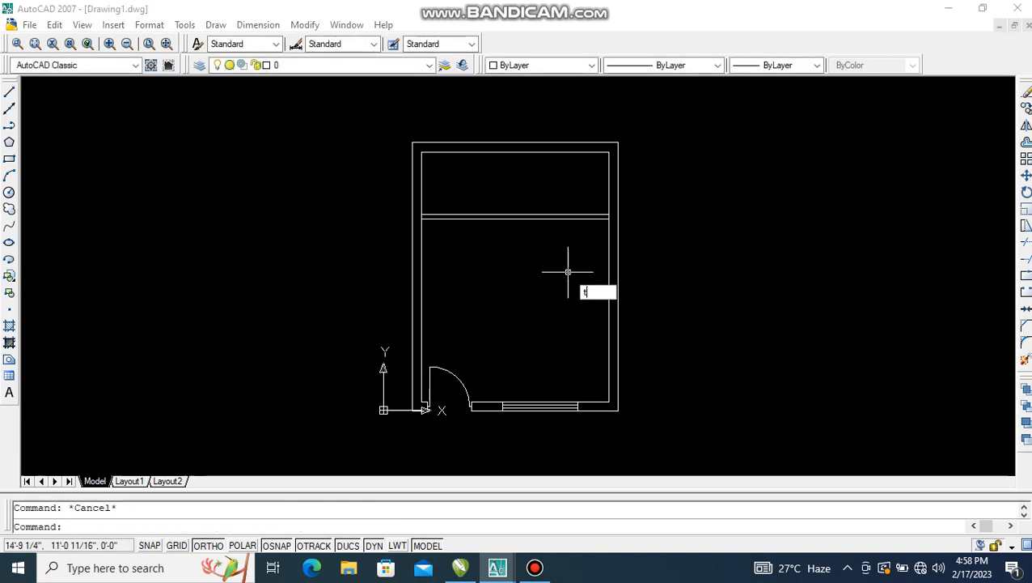
key(Return)
key(Return)
scroll(615, 222, up, 5)
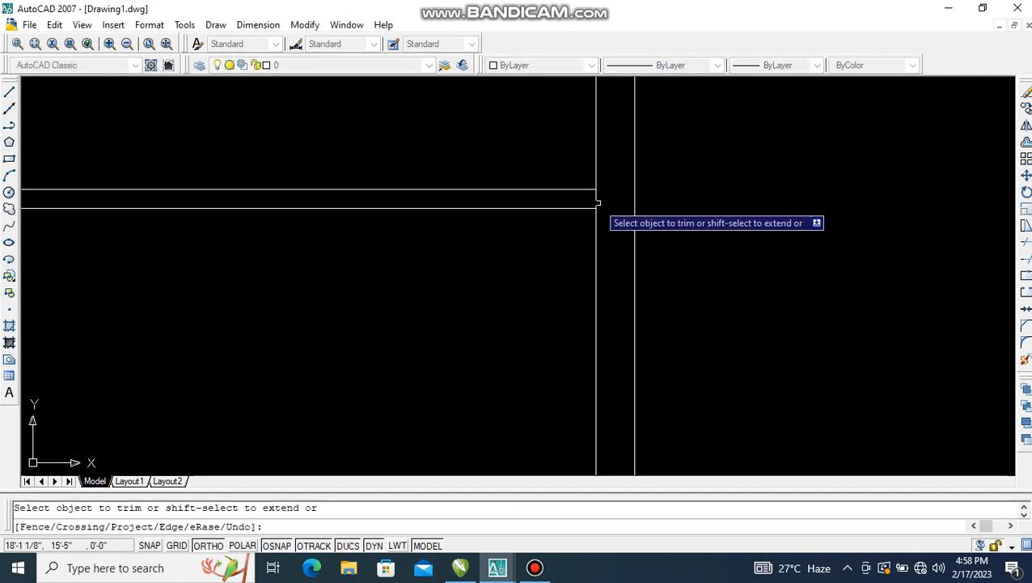
scroll(599, 228, down, 5)
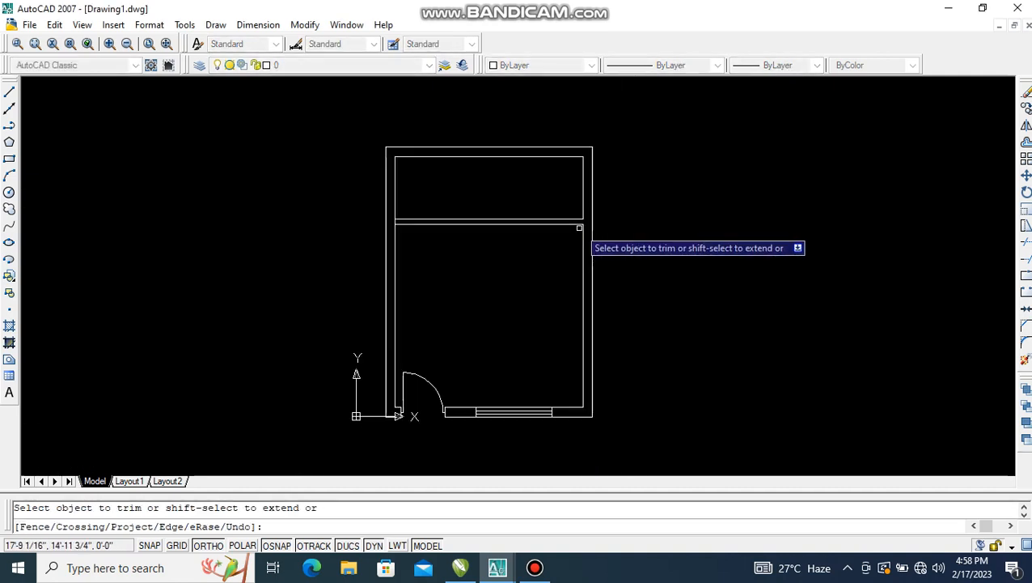
scroll(408, 217, up, 5)
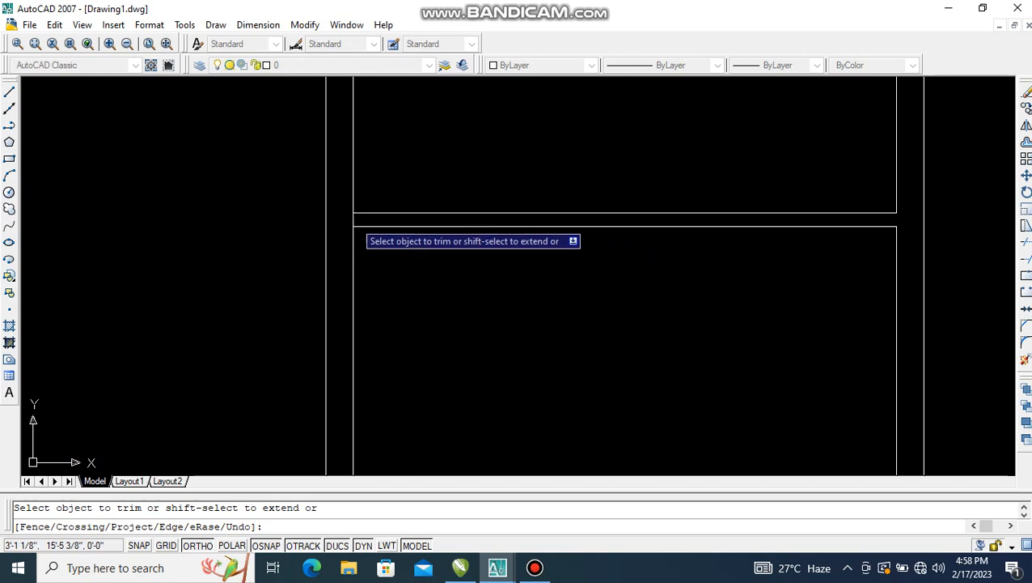
scroll(485, 267, down, 2)
middle_drag(553, 260, 556, 302)
key(Escape)
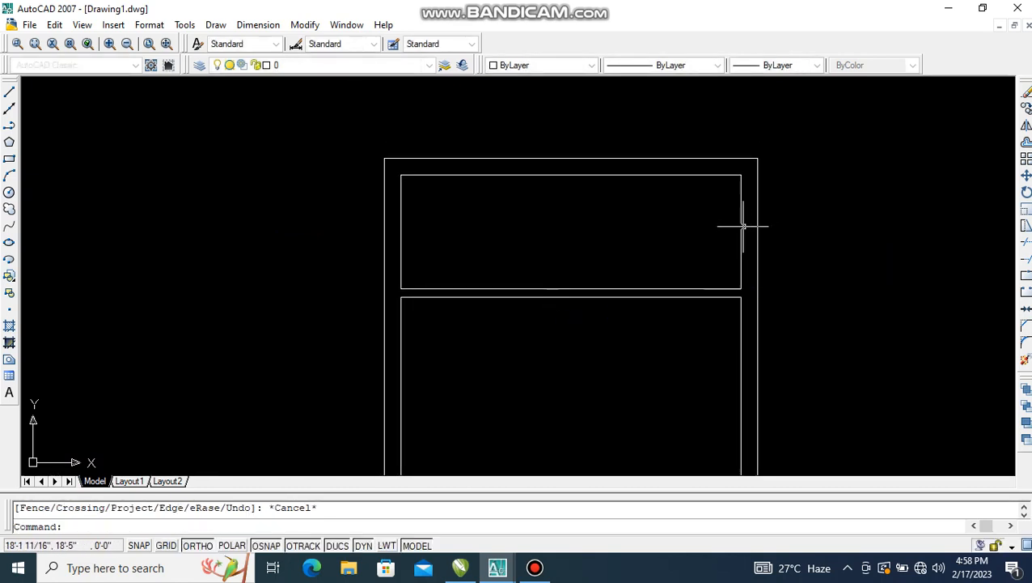
Step: Offset the right wall's inner edge in the upper space 8' to the left
key(Escape)
text(o)
key(Return)
text(8)
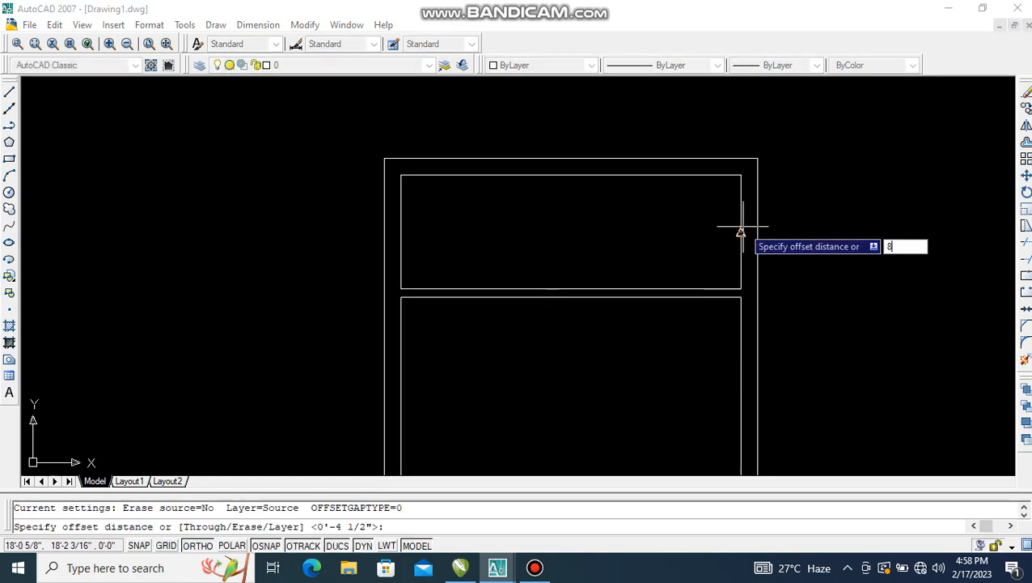
key(Return)
click(738, 234)
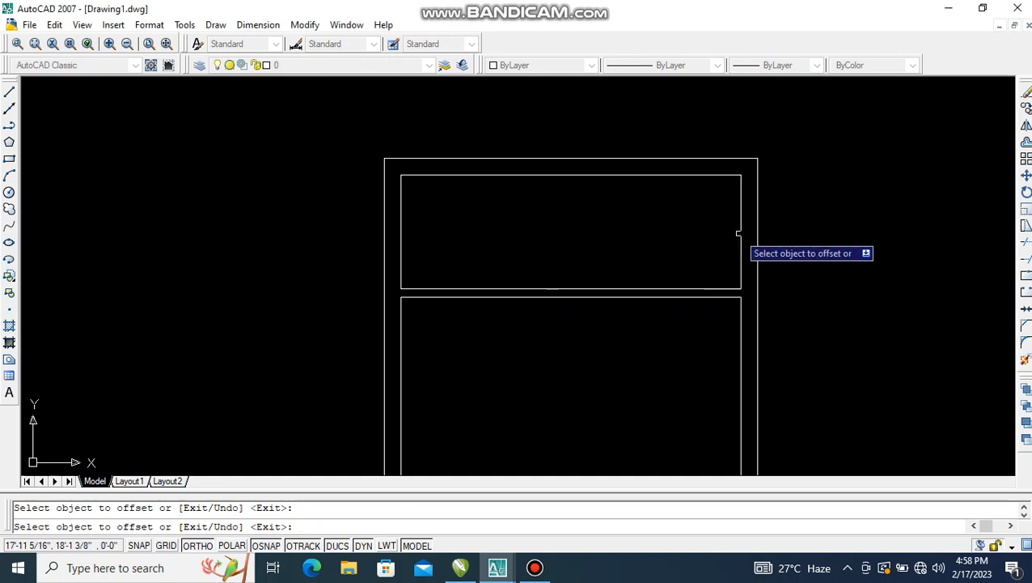
click(738, 233)
click(544, 251)
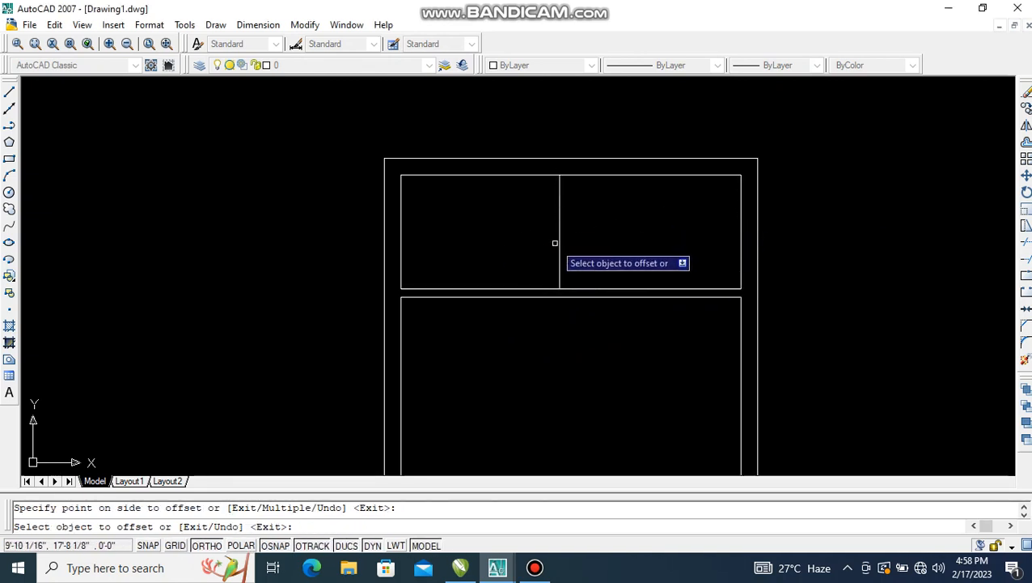
key(Escape)
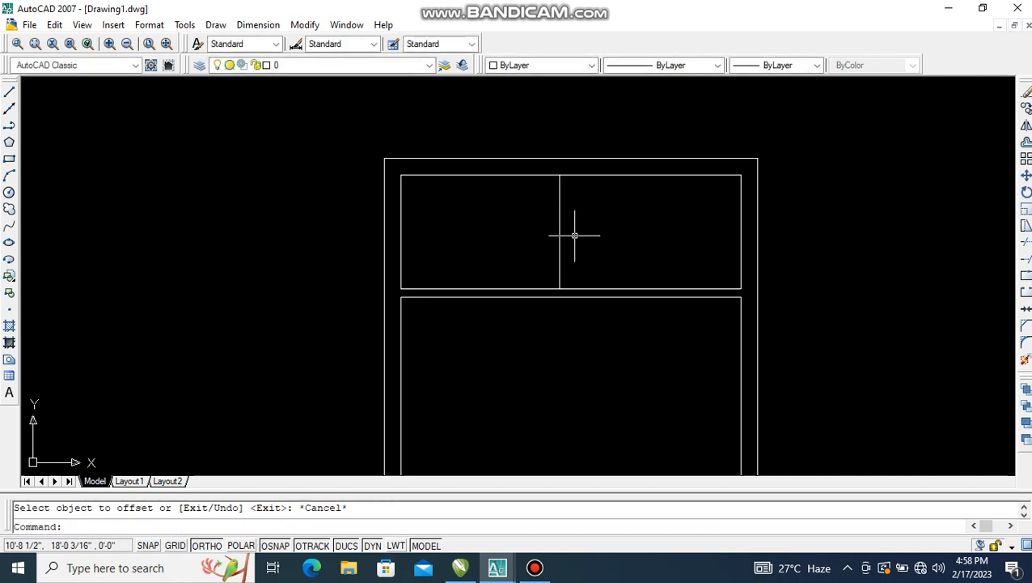
Step: Offset the new vertical partition line 4.5" to the left
key(Return)
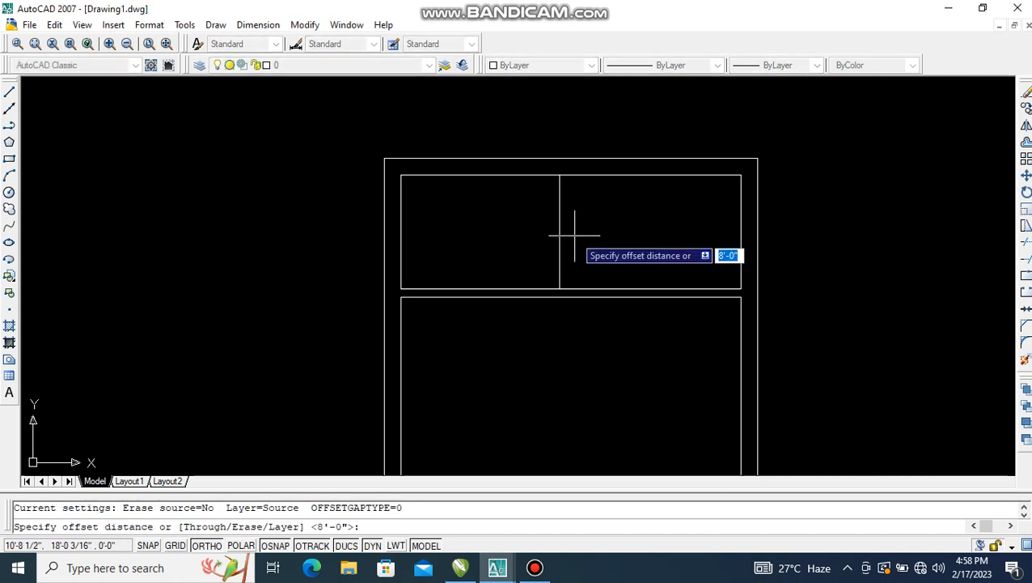
text(4.5)
key(Return)
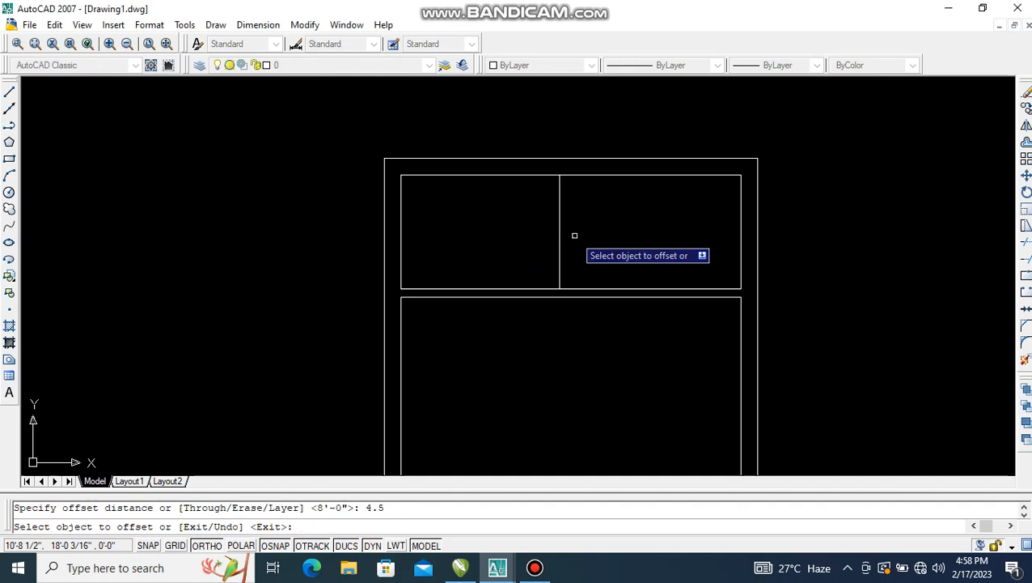
click(558, 234)
click(536, 237)
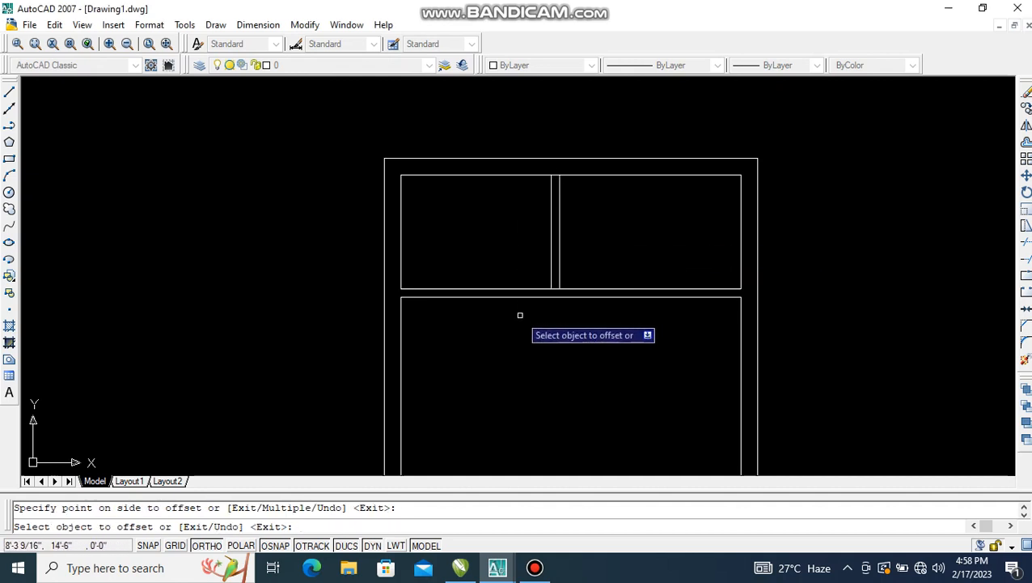
middle_drag(519, 329, 518, 288)
key(Escape)
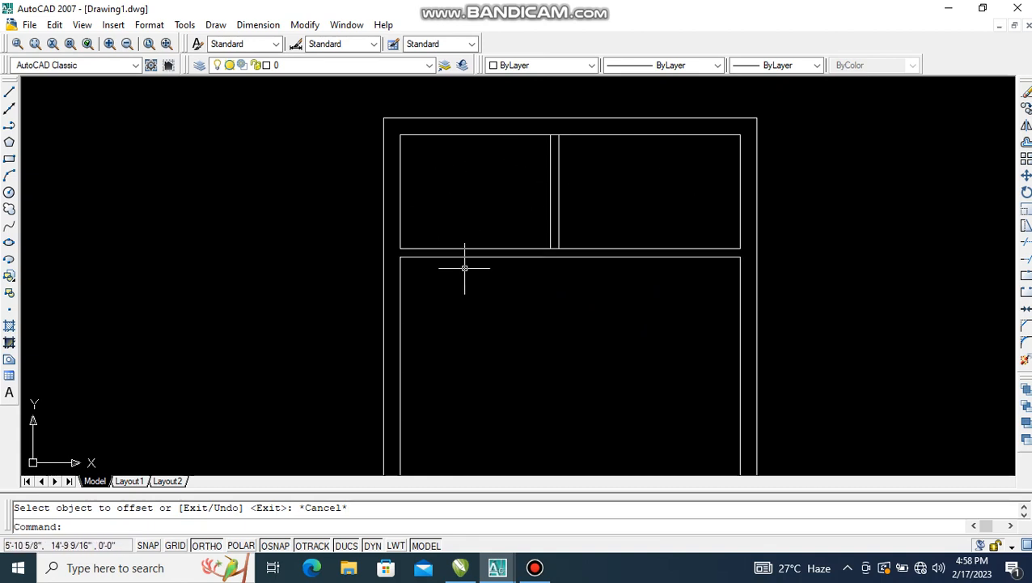
Step: Trim the upper horizontal partition line between the two vertical partition lines to open the wall junction
text(tr)
key(Return)
key(Return)
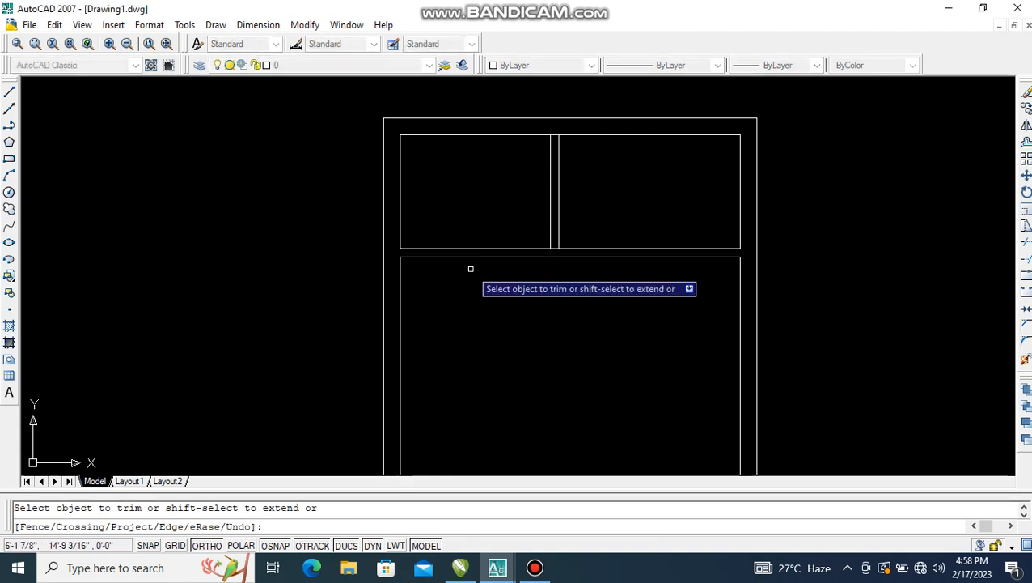
scroll(552, 247, up, 3)
click(556, 248)
scroll(545, 282, down, 2)
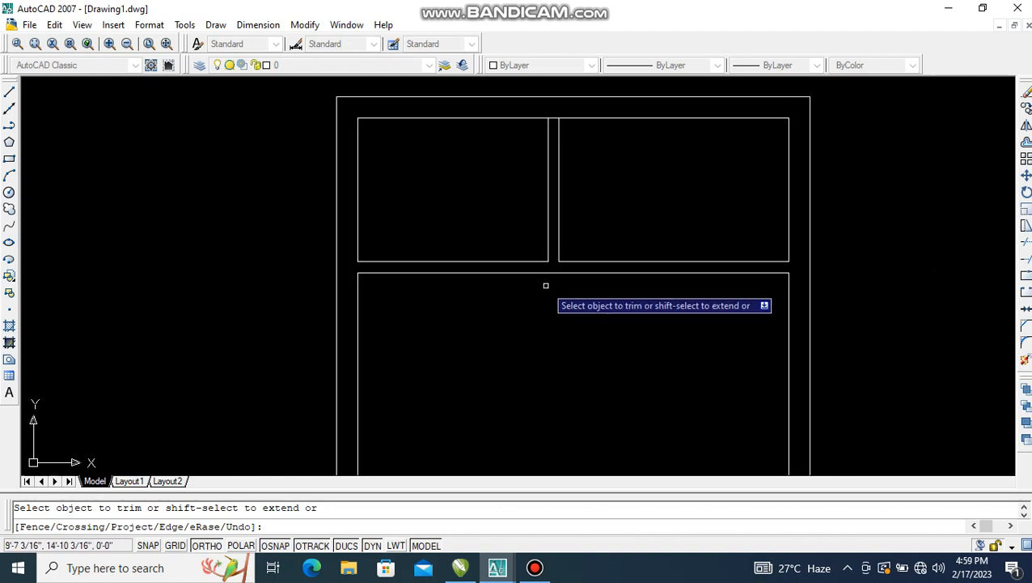
middle_drag(546, 285, 546, 342)
key(Escape)
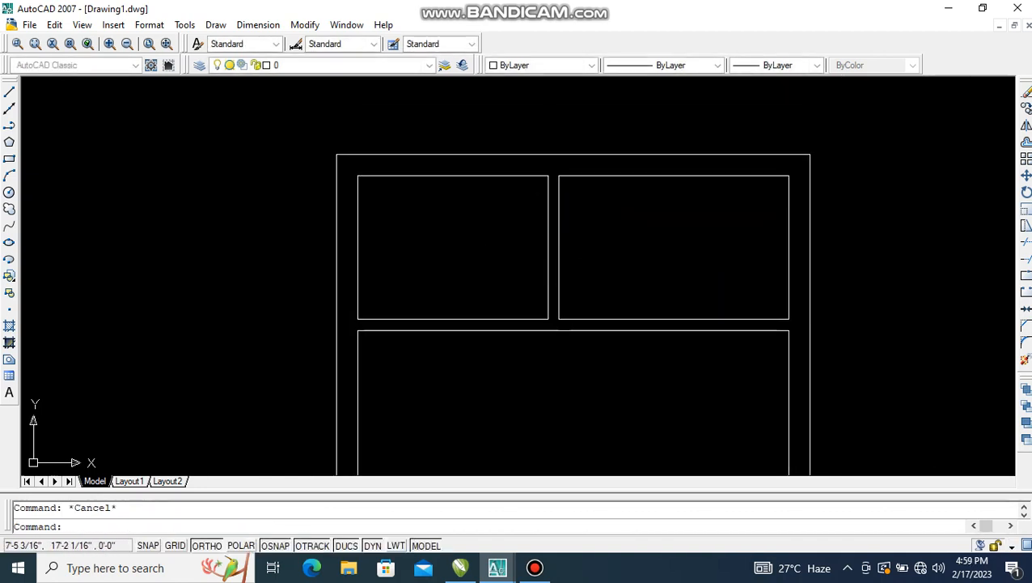
Step: Draw a line from the upper-left room's bottom-left corner 6" right, continuing about 1'-6" straight down across the horizontal partition
middle_drag(467, 295, 472, 295)
text(l)
key(Return)
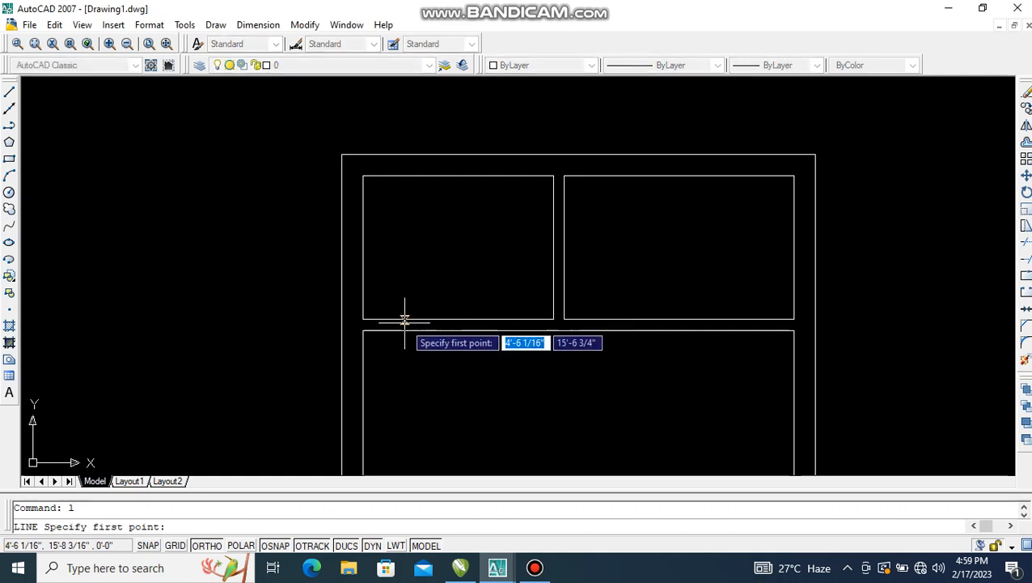
scroll(380, 322, up, 3)
click(344, 314)
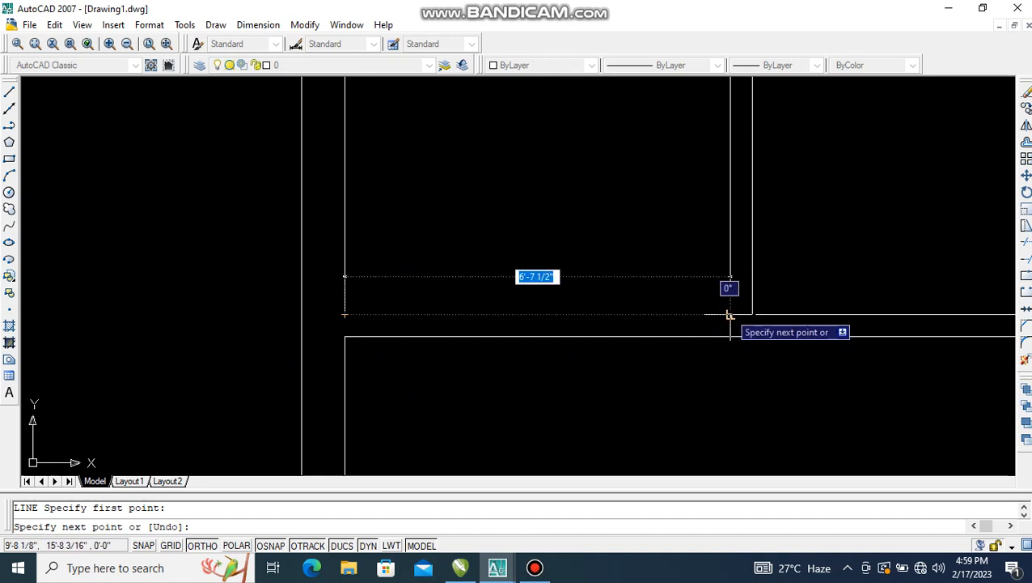
text(6)
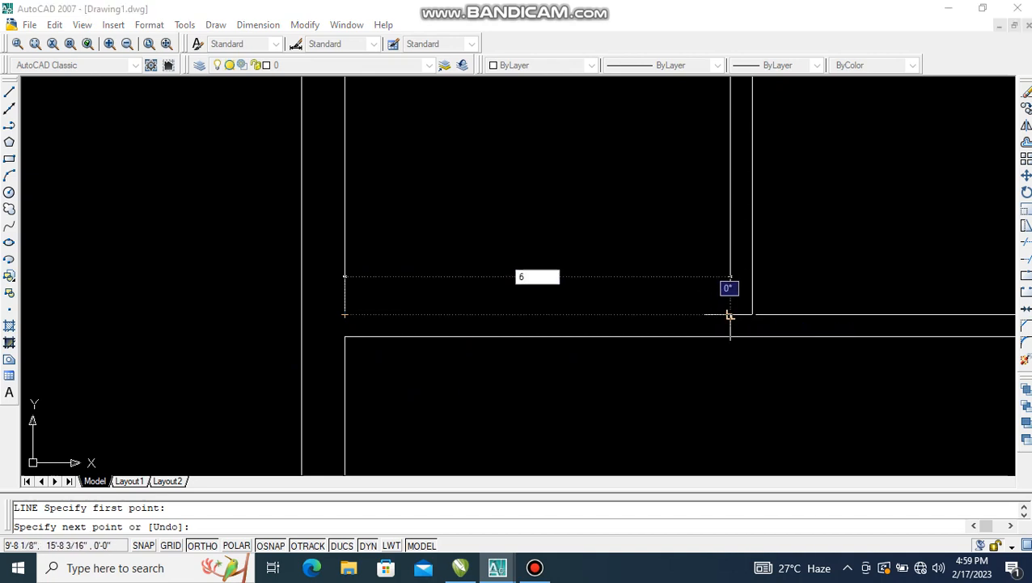
key(Return)
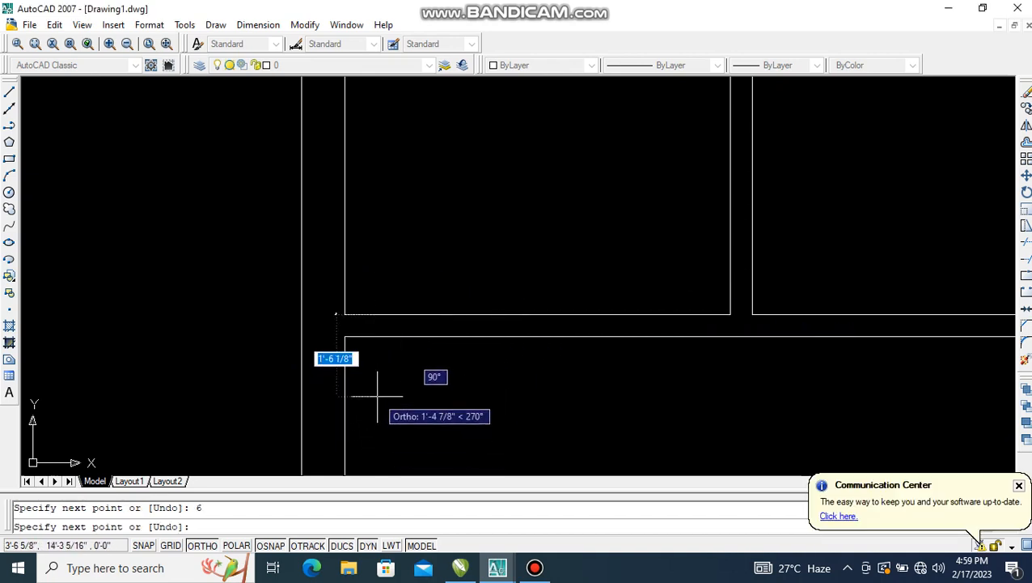
click(374, 403)
key(Return)
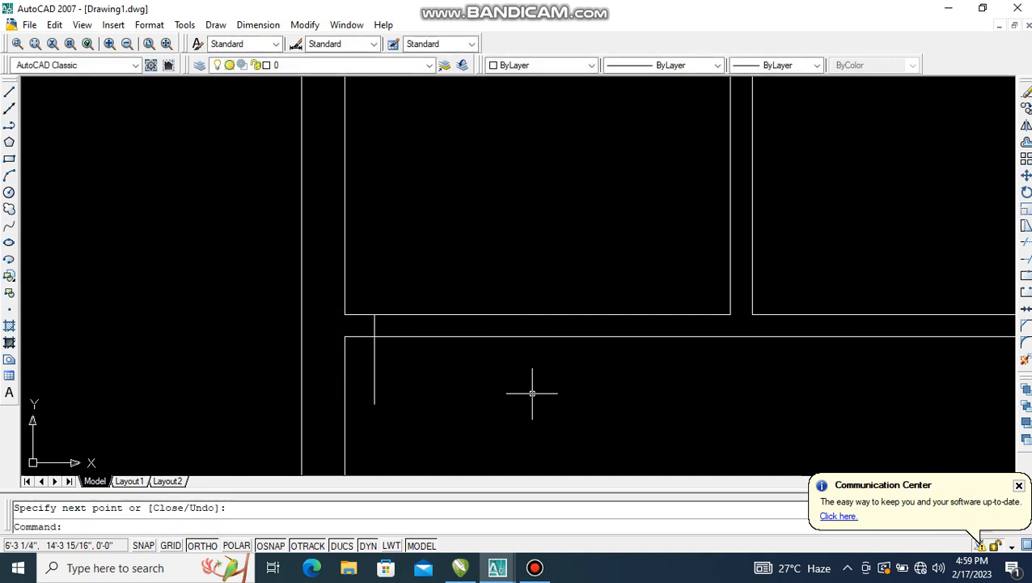
Step: Offset the short vertical line crossing the horizontal partition 30" to the right
text(o)
key(Return)
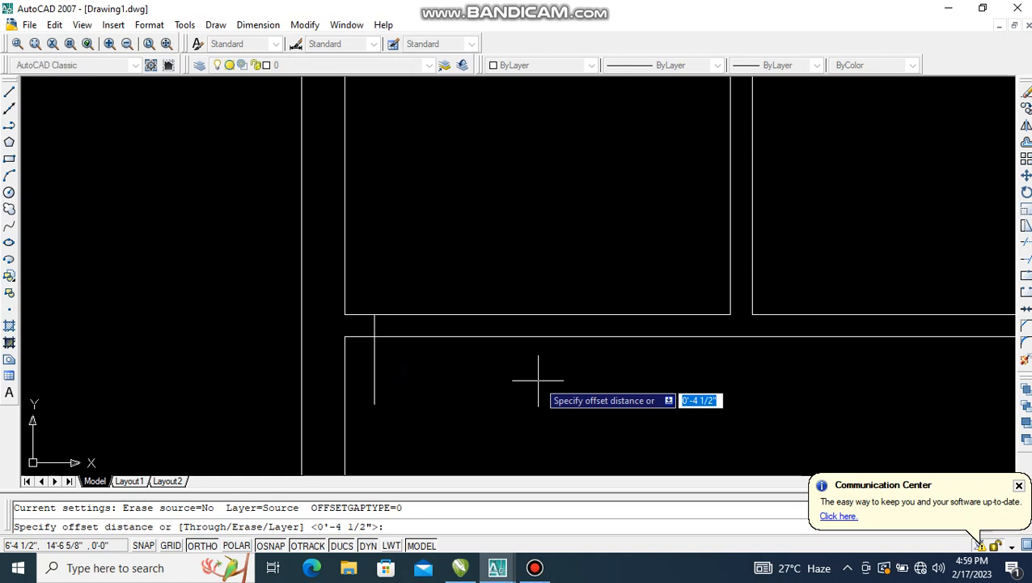
text(30)
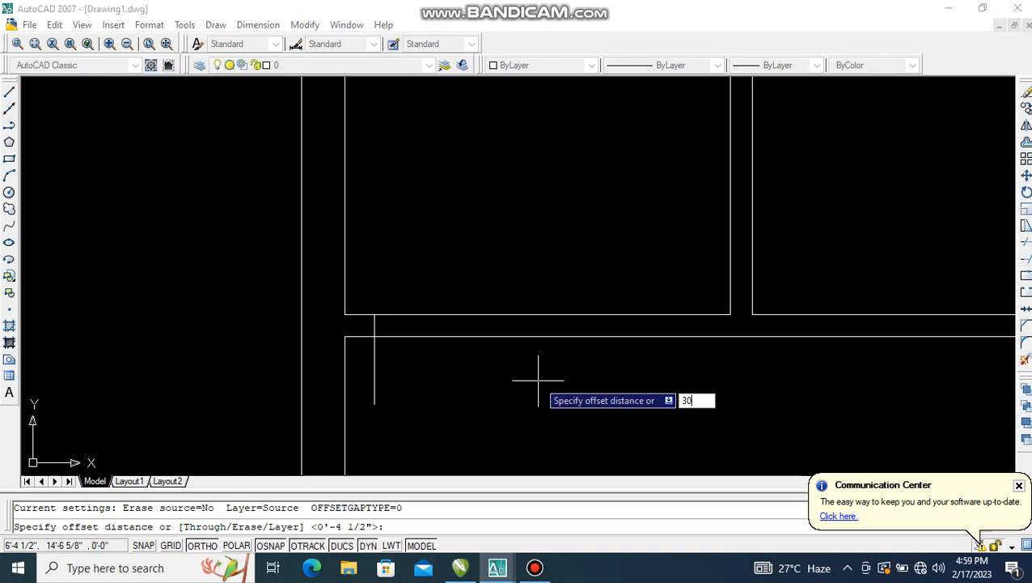
key(Return)
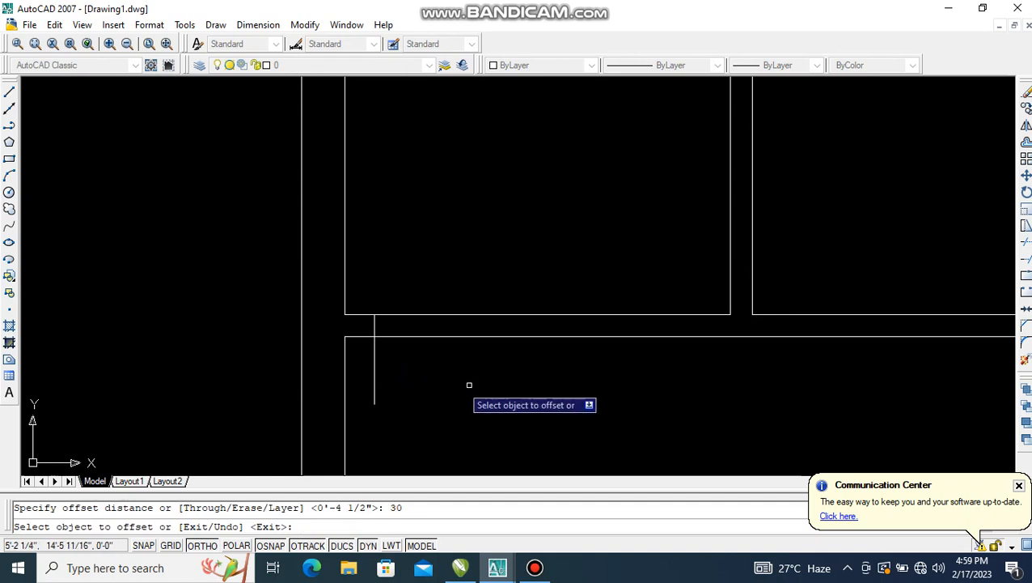
click(374, 374)
click(463, 376)
key(Escape)
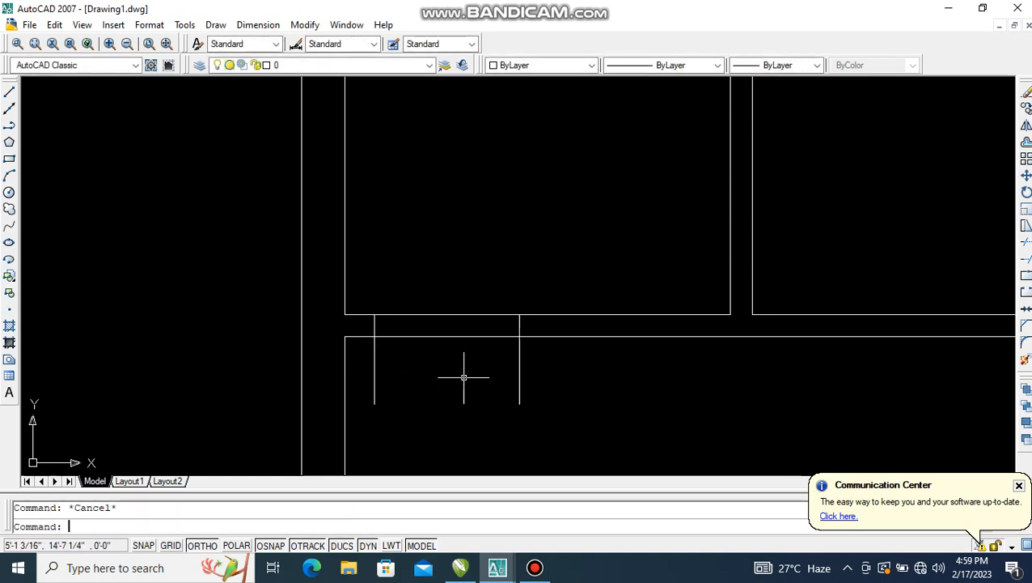
Step: Trim the horizontal partition between the two short vertical lines and remove their ends below it to form the opening
text(tr)
key(Return)
key(Return)
click(563, 386)
click(444, 303)
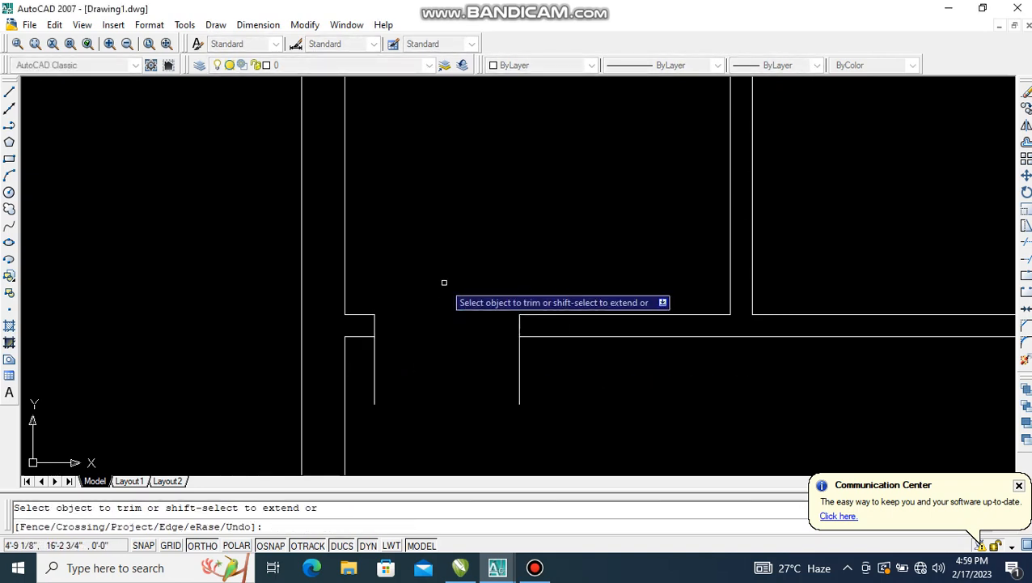
click(536, 350)
click(376, 386)
scroll(427, 369, up, 3)
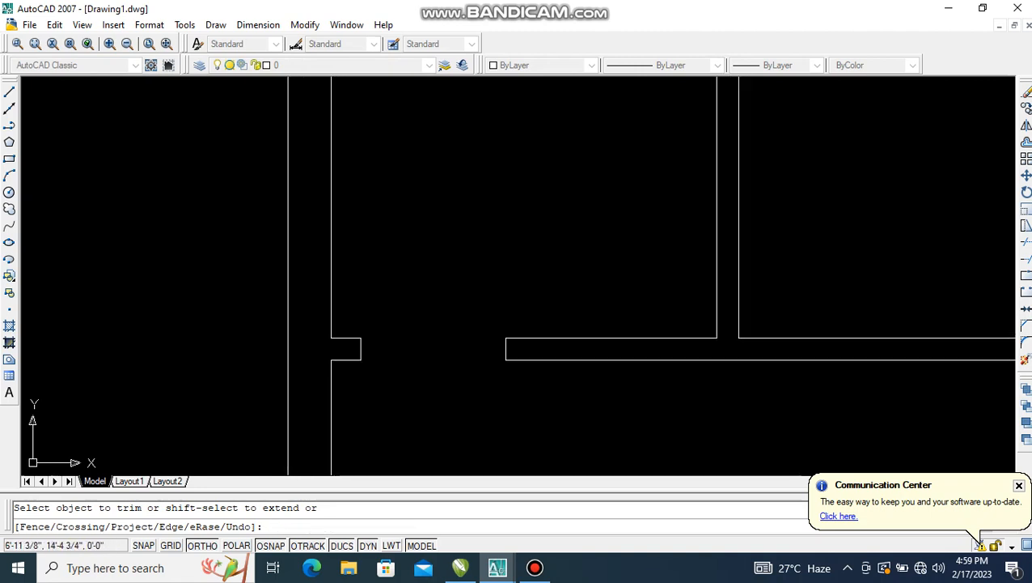
key(Escape)
scroll(424, 401, down, 5)
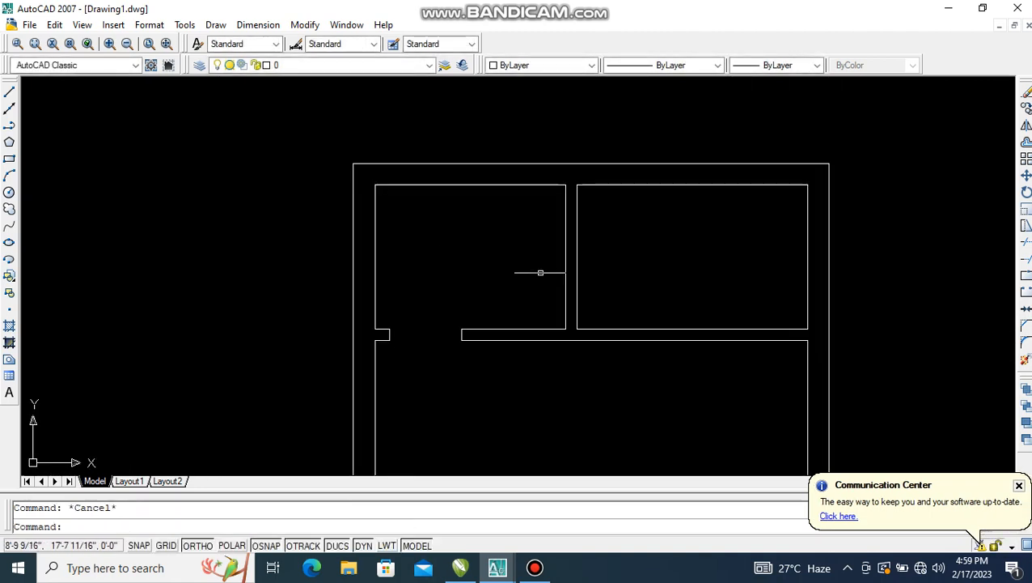
Step: Draw a line from the upper-left room's bottom-right corner 6" up, continuing straight right across the vertical partition
text(l)
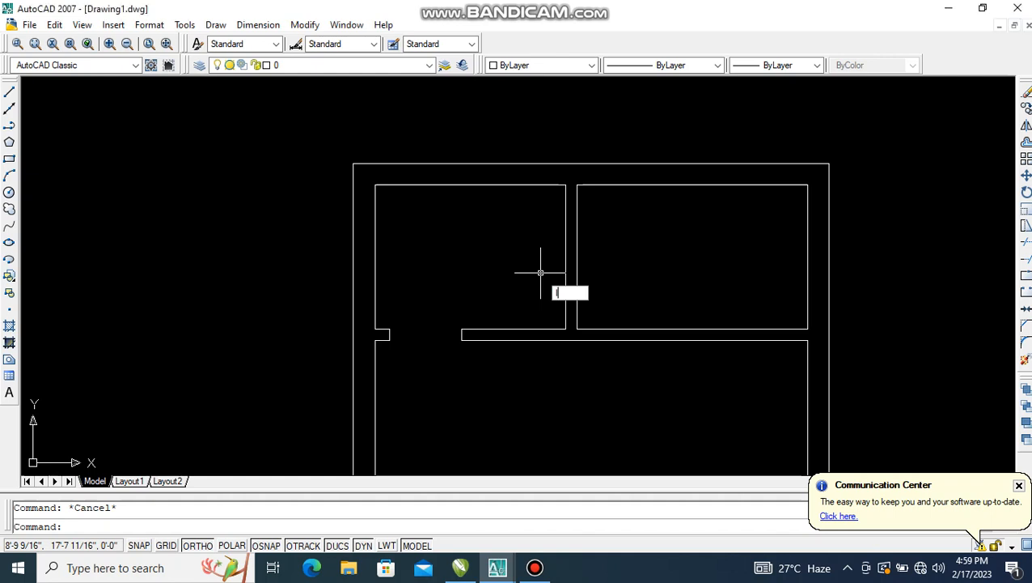
key(Return)
click(564, 329)
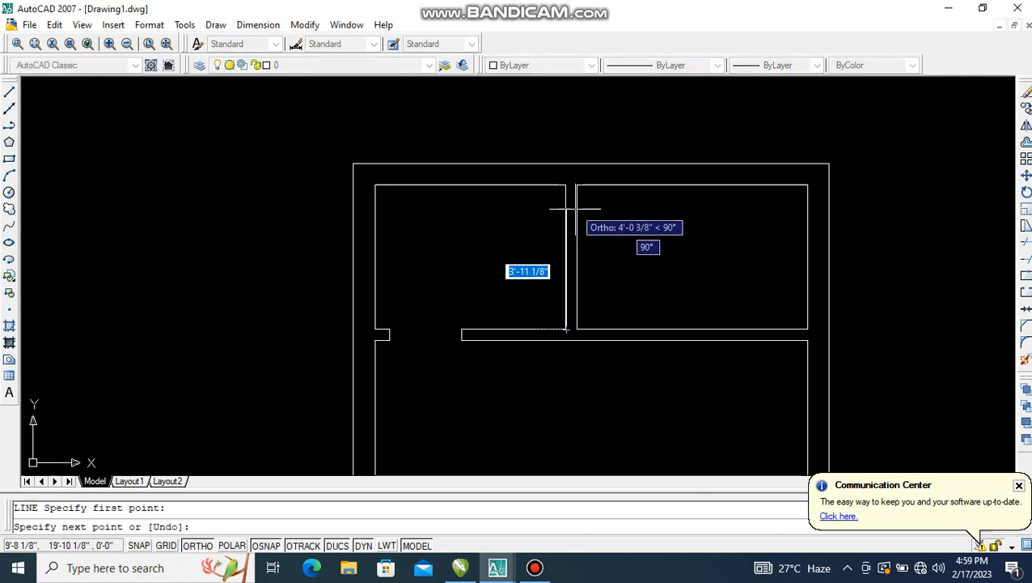
text(6)
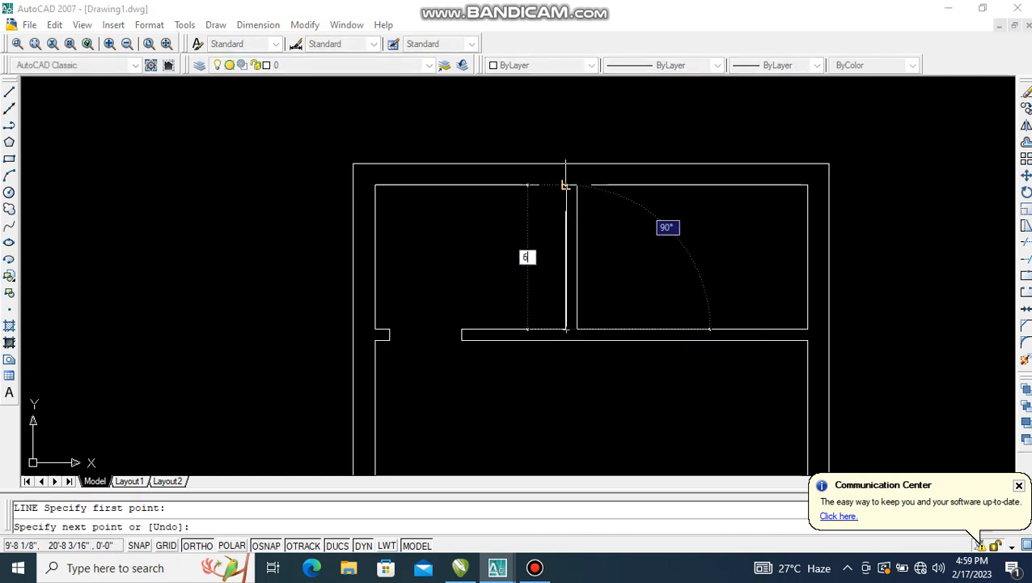
key(Return)
scroll(607, 316, up, 3)
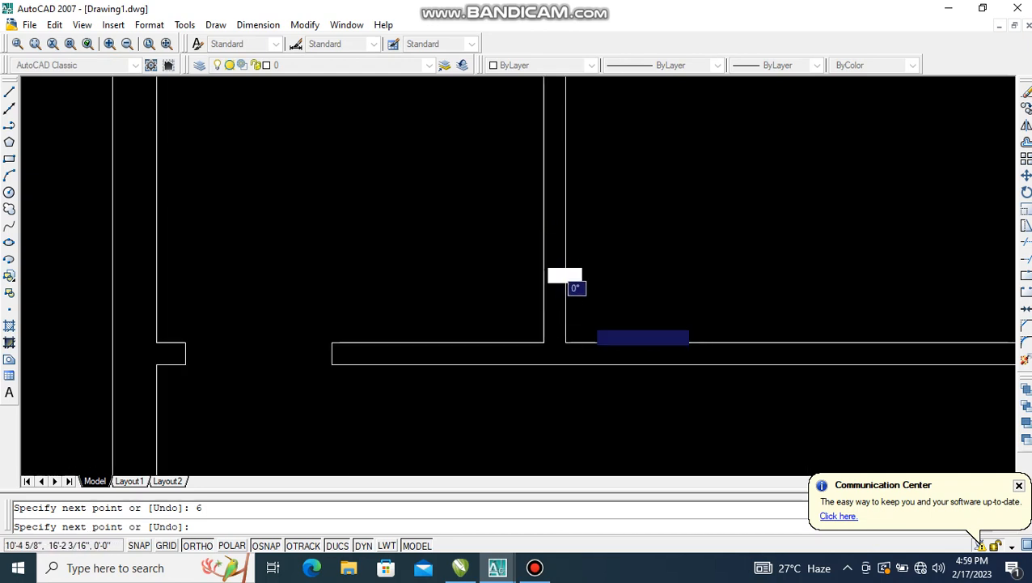
click(595, 311)
key(Return)
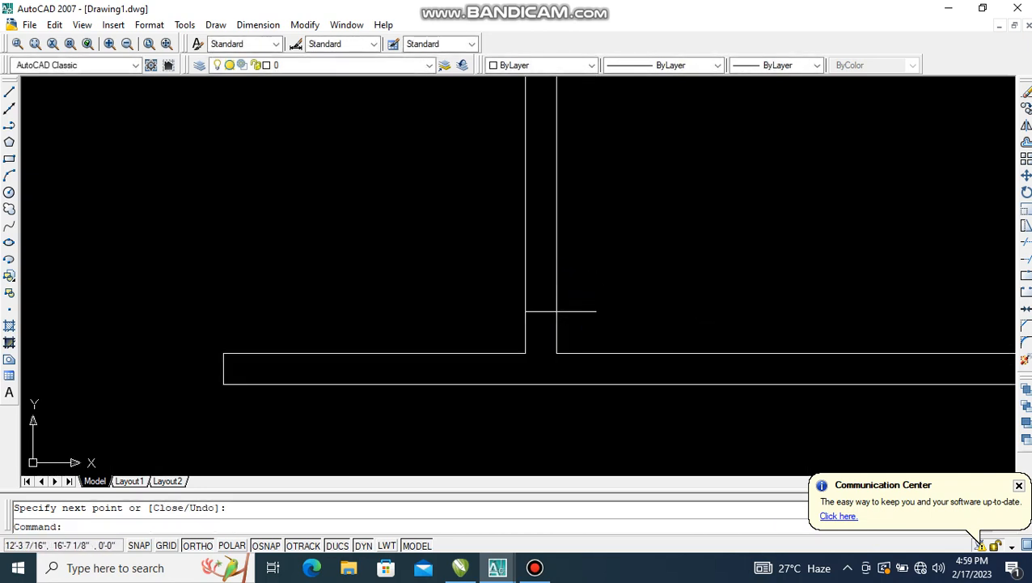
Step: Offset the short horizontal line crossing the vertical partition 30" upward
text(o)
key(Return)
text(3)
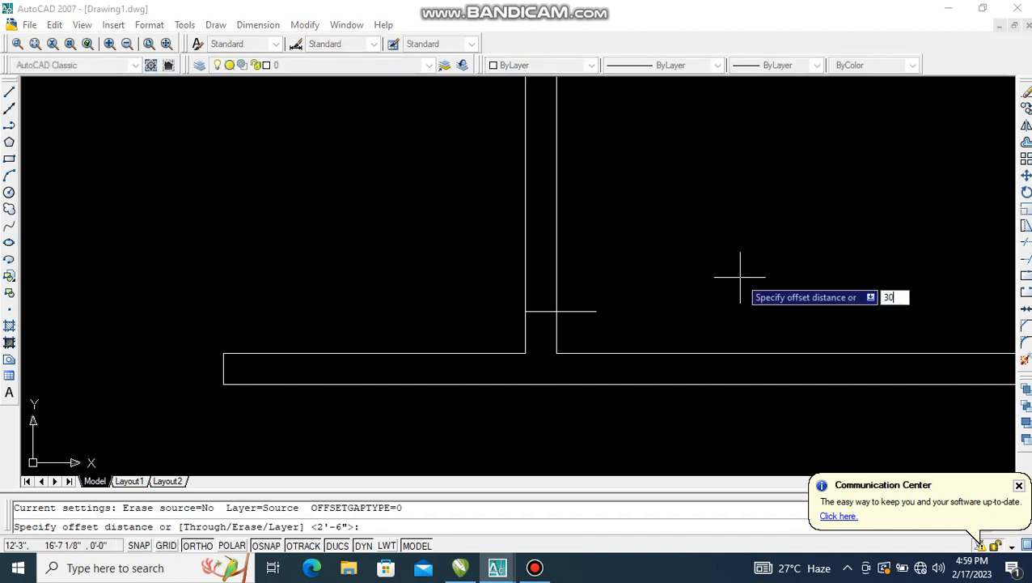
text(0)
key(Return)
click(586, 311)
click(611, 263)
scroll(619, 263, down, 4)
key(Escape)
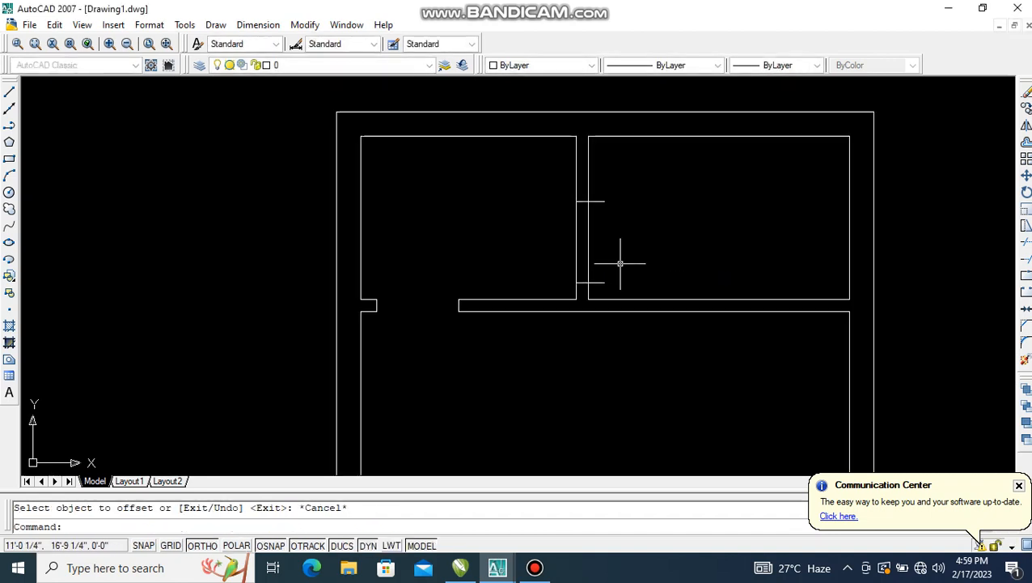
Step: Trim the vertical partition between the two short horizontal lines and remove their overhanging right ends to form a door opening
text(tr)
key(Return)
key(Return)
click(620, 234)
click(540, 248)
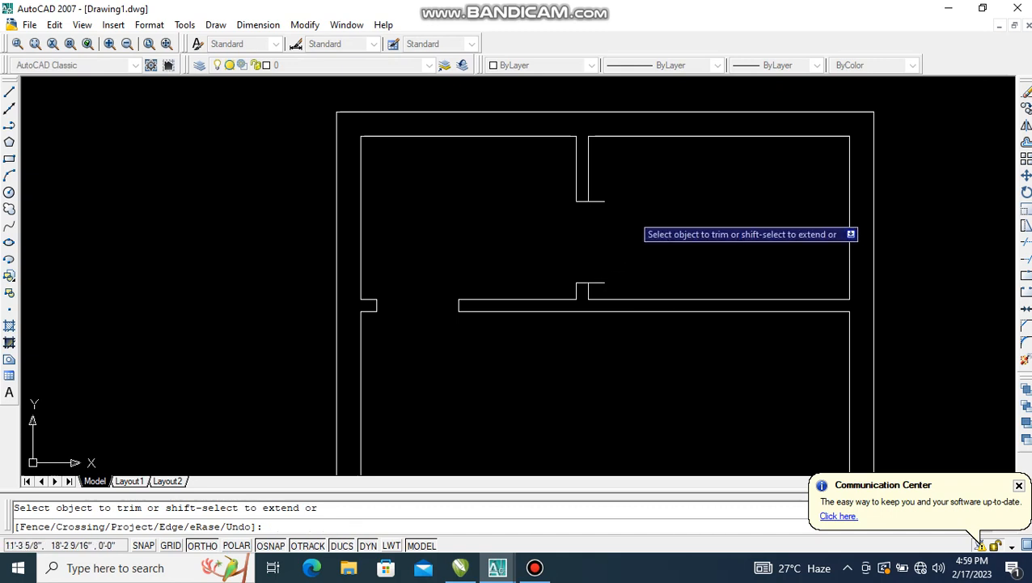
click(650, 173)
click(603, 285)
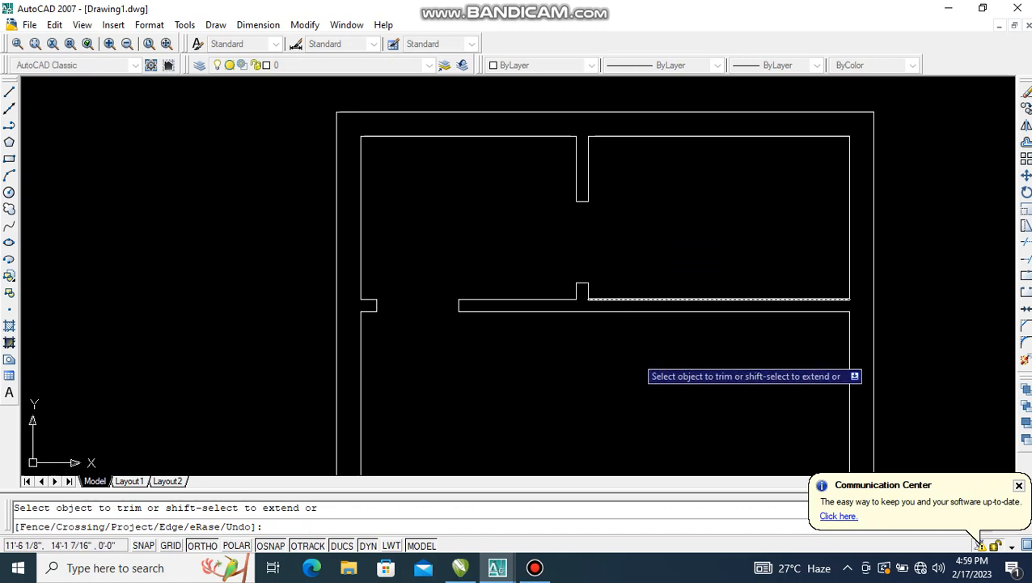
key(Escape)
Step: Draw a line from the midpoint of the door opening's lower jamb 2" up, continuing straight right into the upper-right room
text(l)
key(Return)
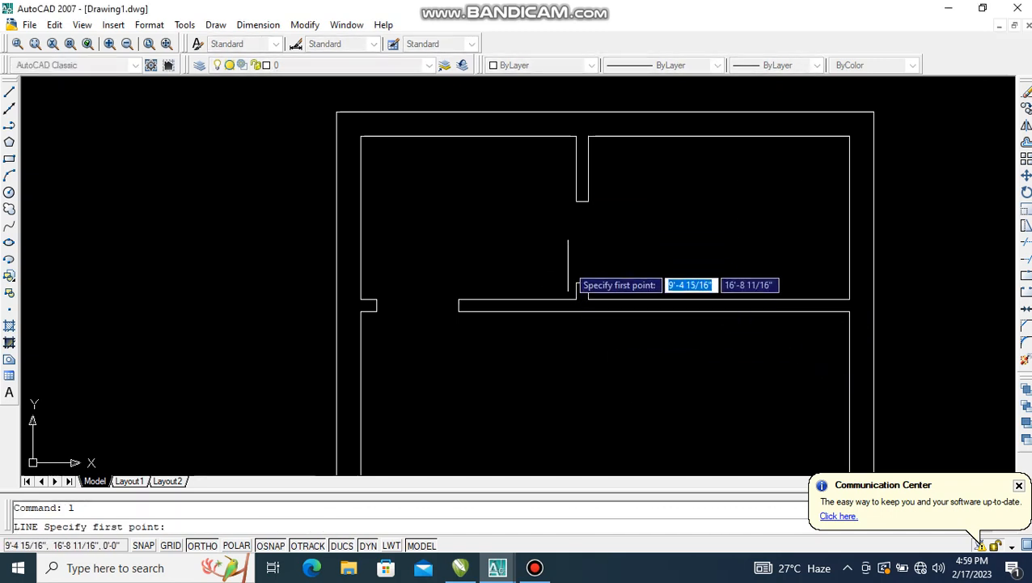
click(582, 285)
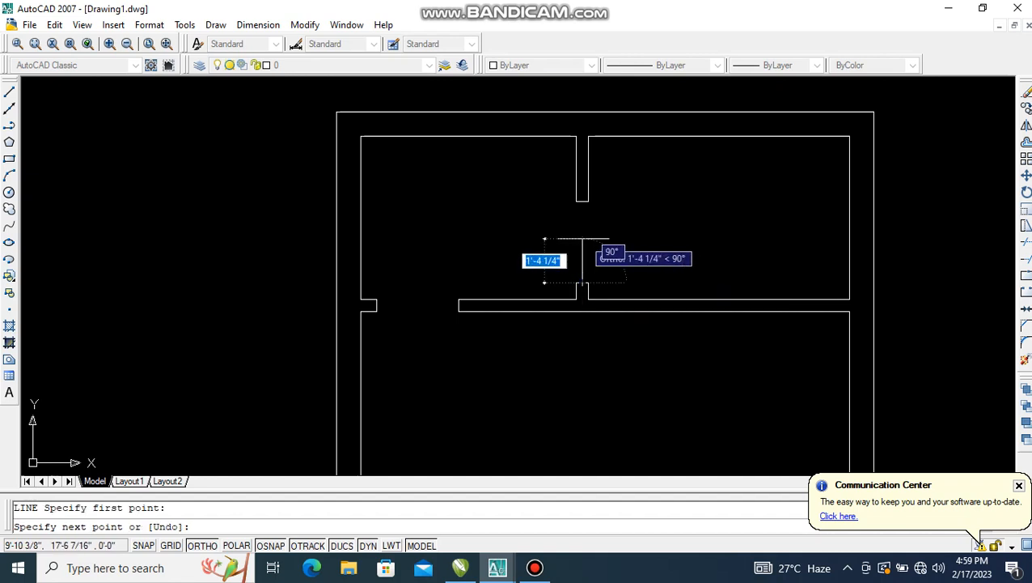
text(2)
key(Return)
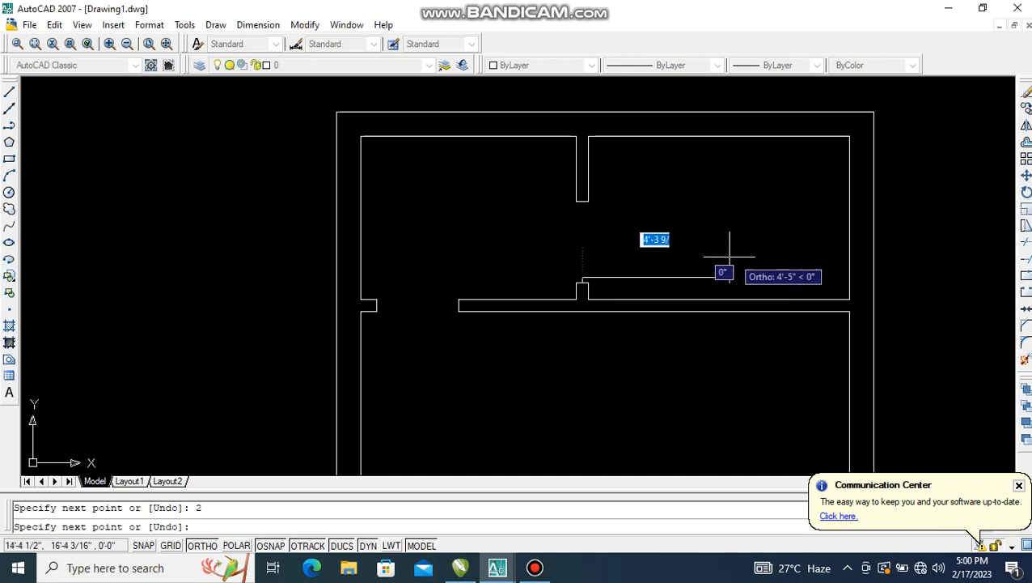
click(776, 257)
key(Return)
Step: Draw a 2" line straight down from the midpoint of the door opening's upper jamb
key(Return)
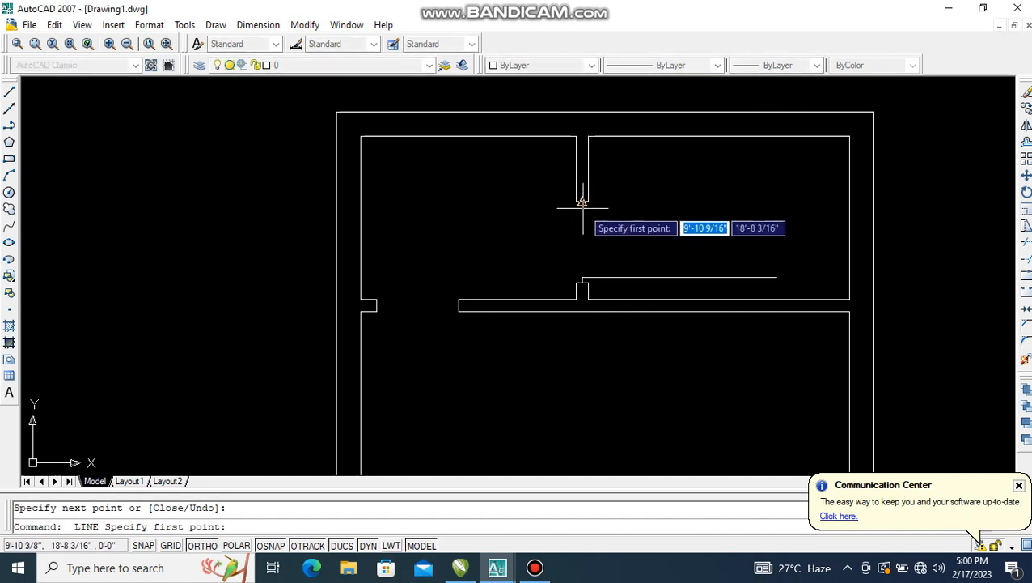
click(583, 202)
text(2)
key(Return)
key(Return)
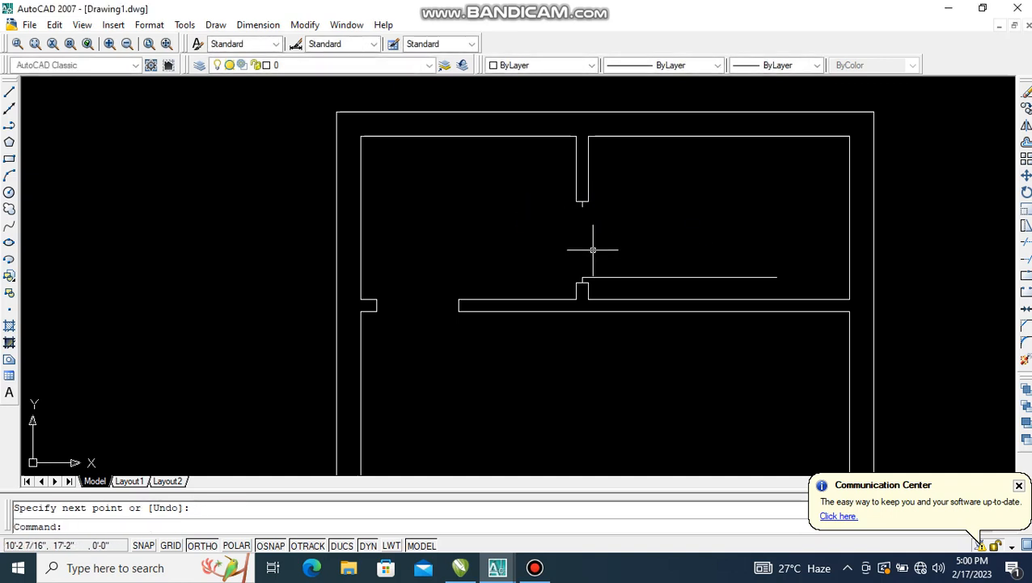
Step: Draw a circle centred on the top of the lower 2" stub, passing through the end of the upper stub
scroll(592, 258, up, 2)
scroll(592, 258, up, 1)
text(c)
key(Return)
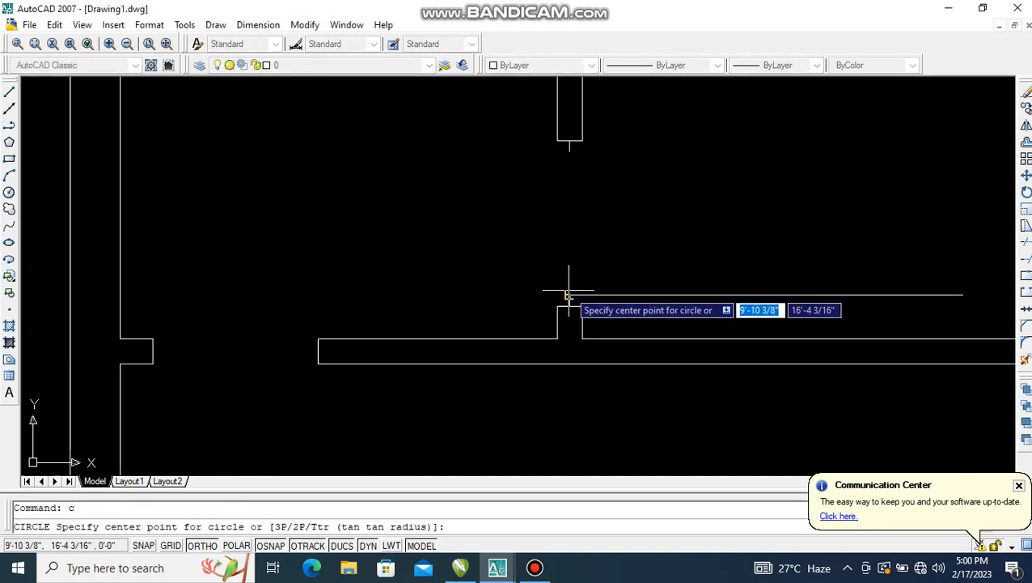
click(570, 296)
click(570, 156)
key(Escape)
scroll(804, 225, down, 4)
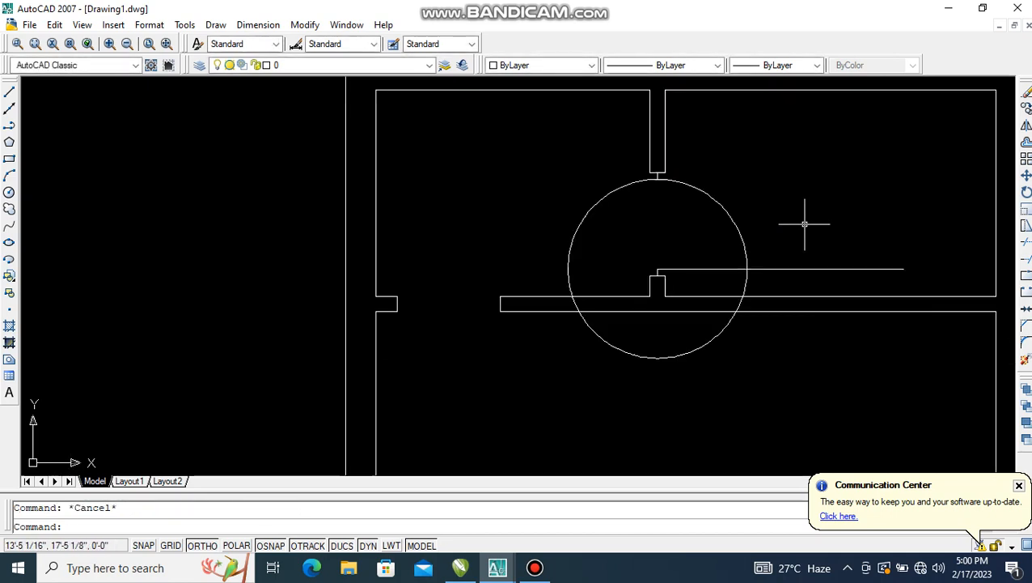
Step: Trim the door line beyond the circle and cut the circle down to a quarter-arc door swing in the upper-right room
text(tr)
key(Return)
key(Return)
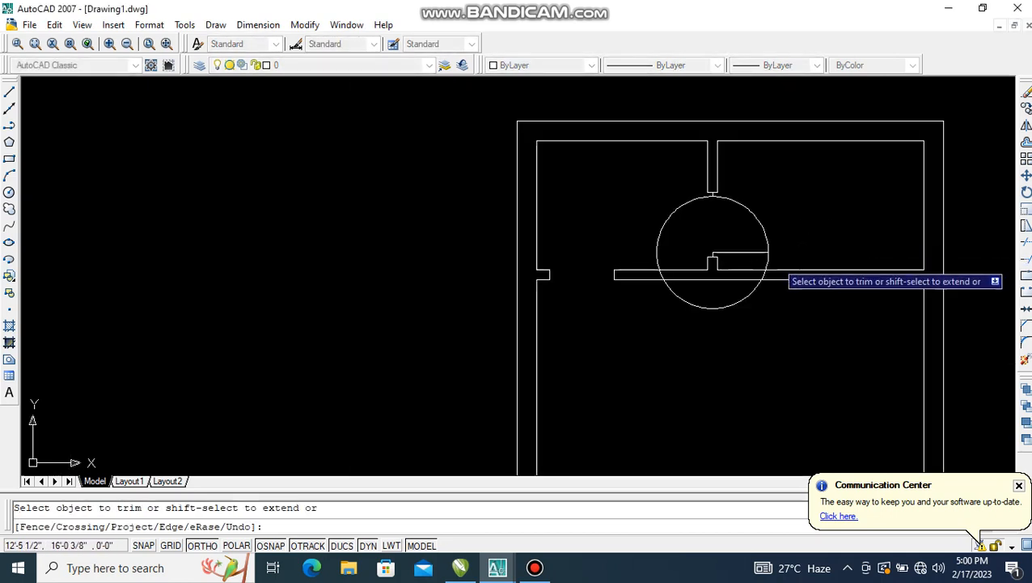
scroll(776, 282, up, 3)
click(776, 265)
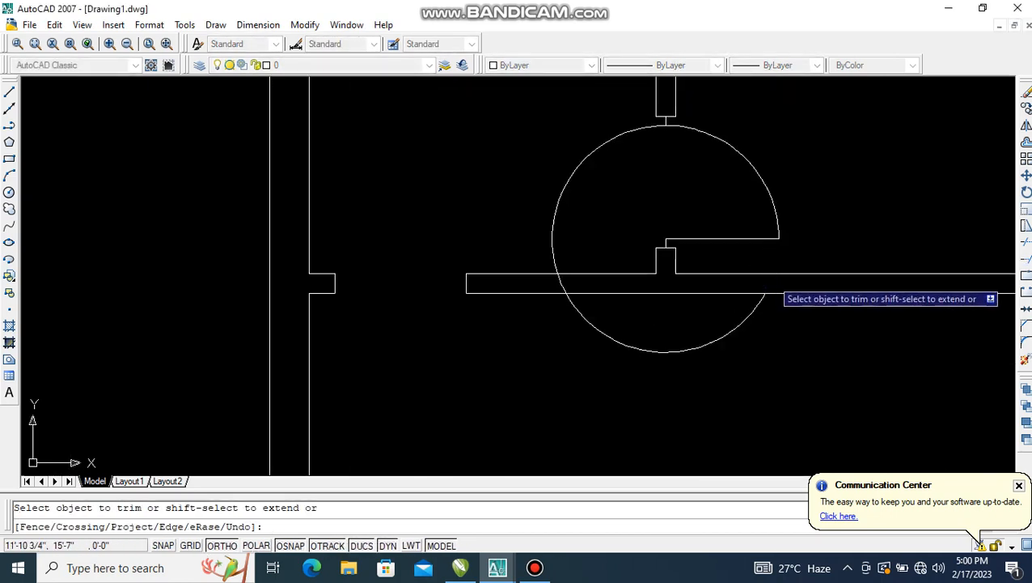
click(767, 327)
click(538, 288)
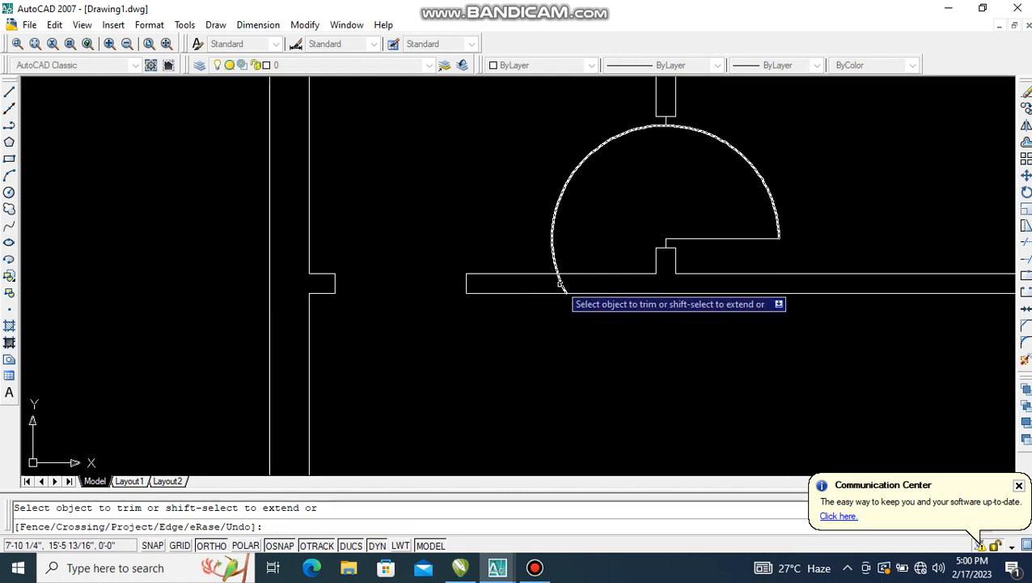
click(521, 203)
key(Escape)
scroll(486, 250, down, 2)
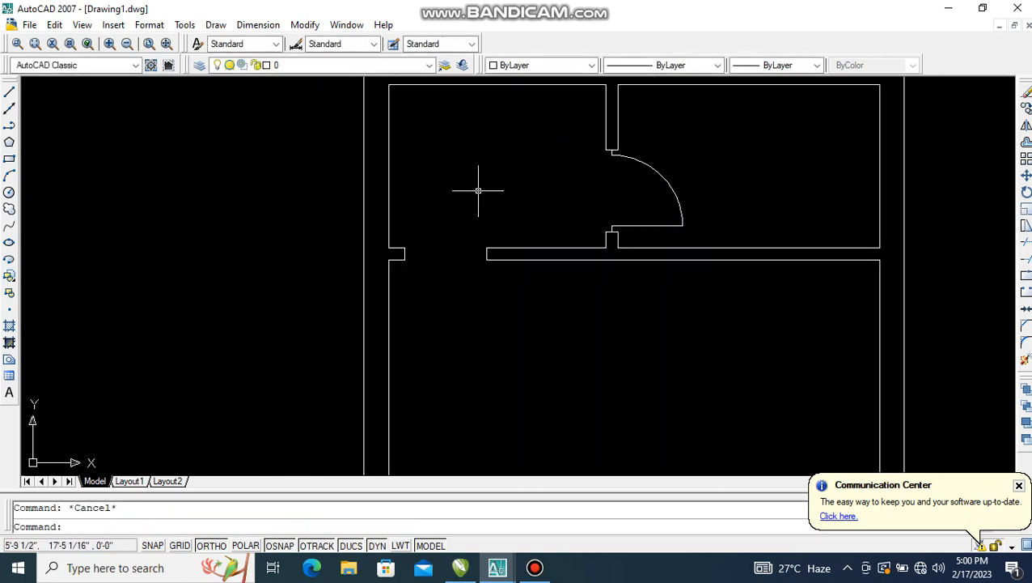
Step: Draw a horizontal line from the left corner of the upper door jamb across the upper-left room to its left wall
middle_drag(536, 217, 548, 278)
text(l)
key(Return)
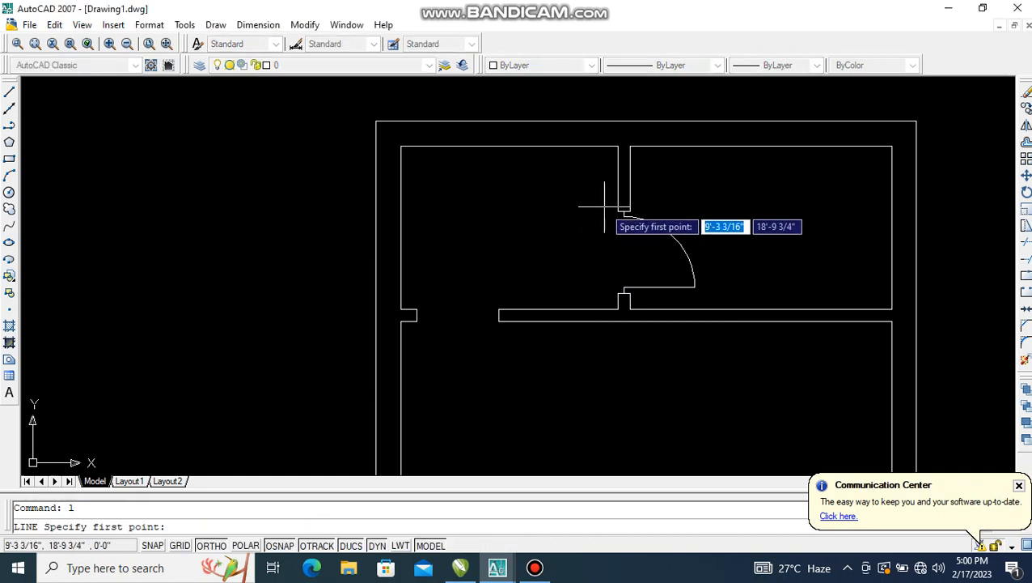
click(620, 212)
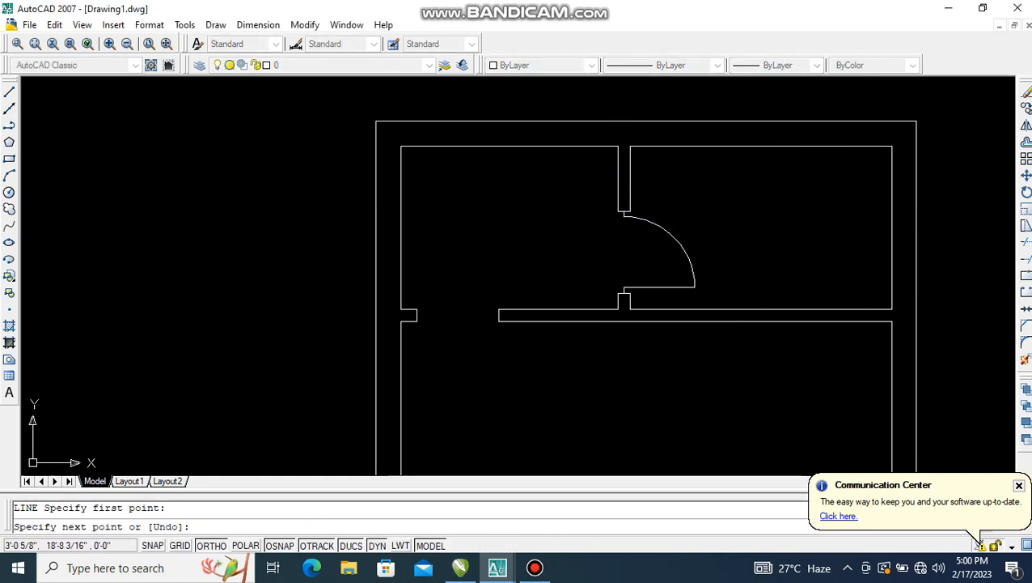
click(401, 212)
key(Return)
Step: Draw a diagonal from the upper-left room's top-left corner to the left corner of the upper door jamb
key(Return)
click(401, 144)
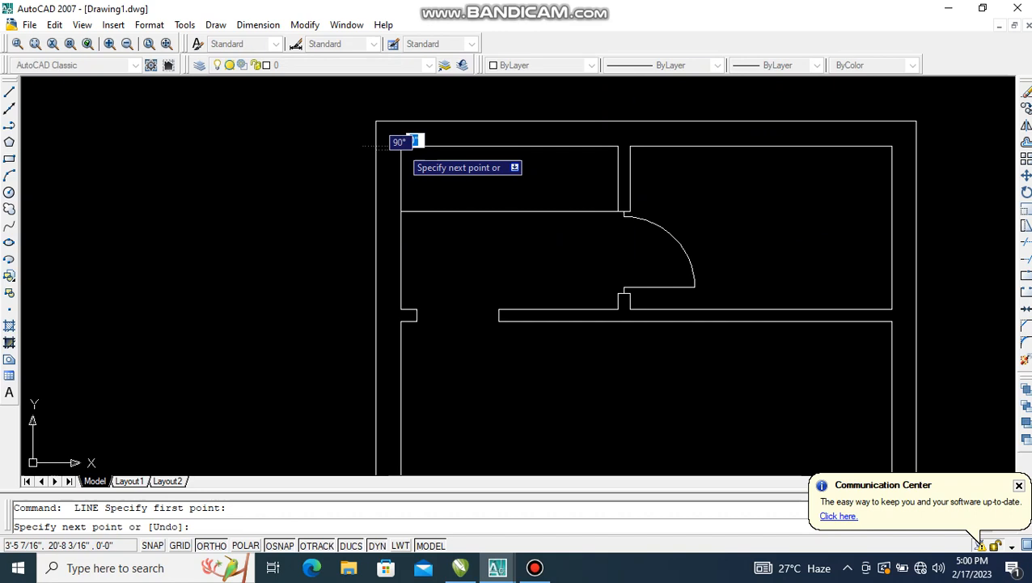
click(618, 211)
key(Return)
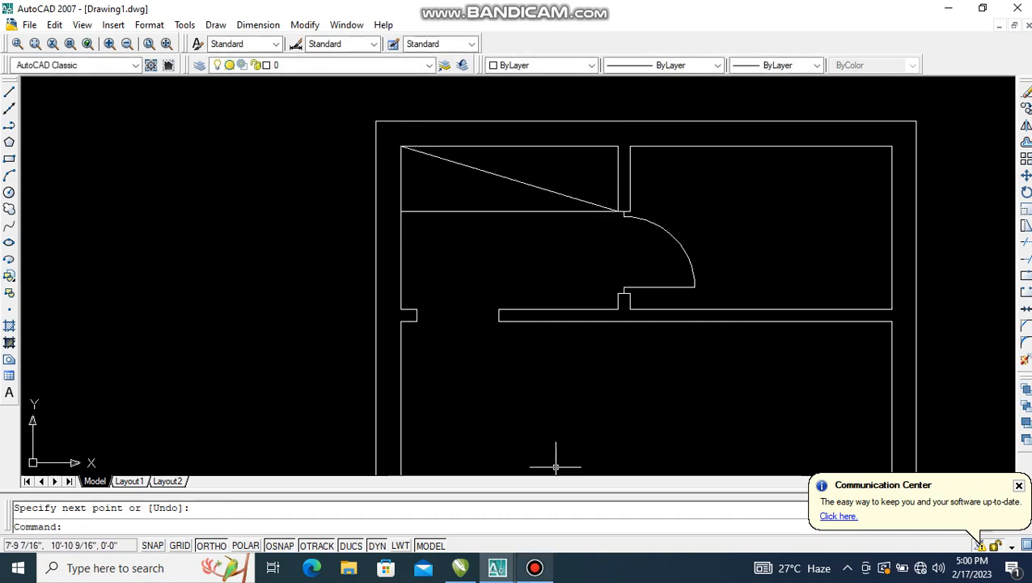
click(535, 567)
click(535, 567)
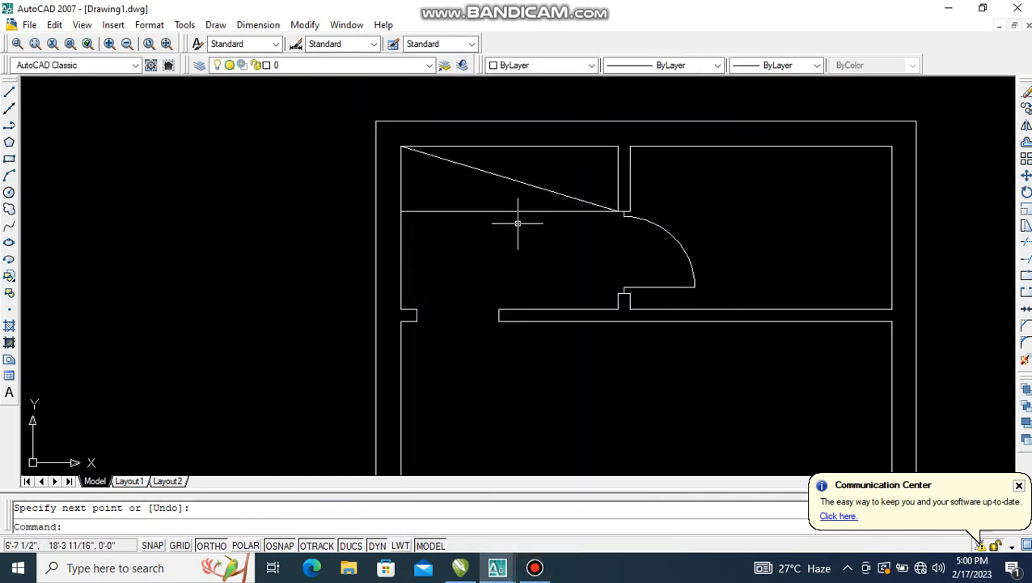
Step: Zoom to the drawing extents to view the whole floor plan
scroll(518, 222, down, 2)
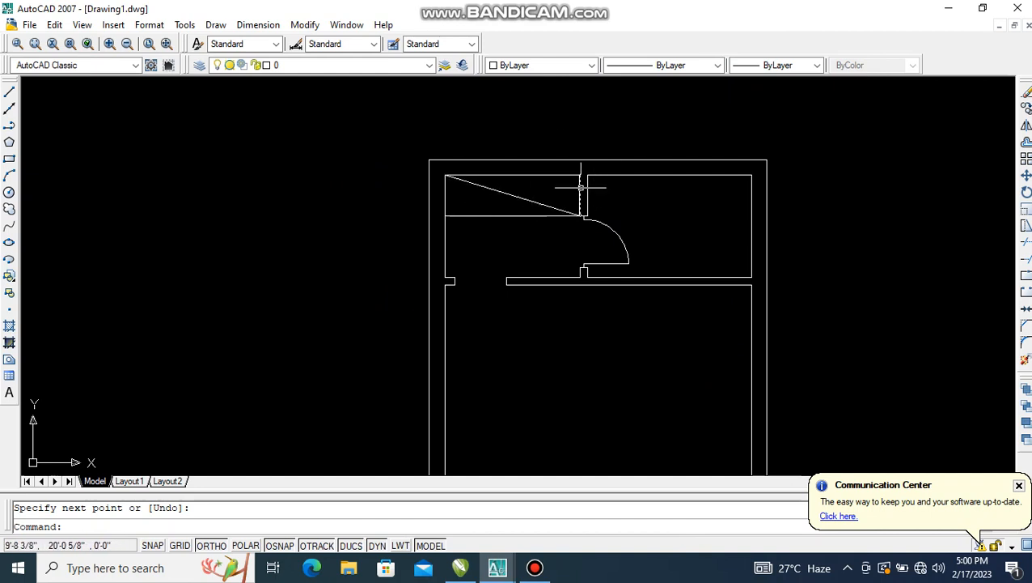
scroll(581, 187, down, 1)
middle_drag(578, 251, 583, 224)
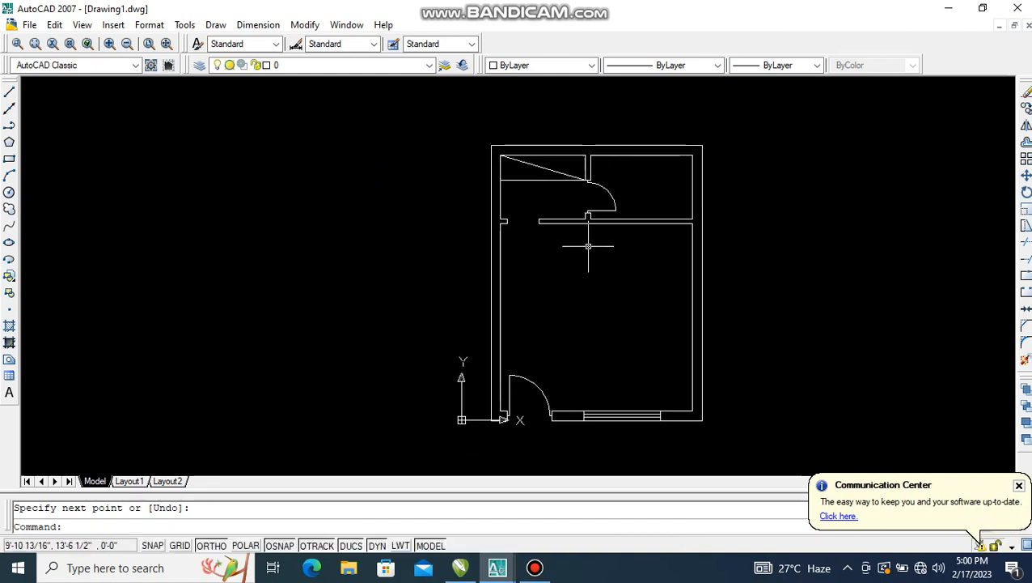
text(z)
key(Return)
text(e)
key(Return)
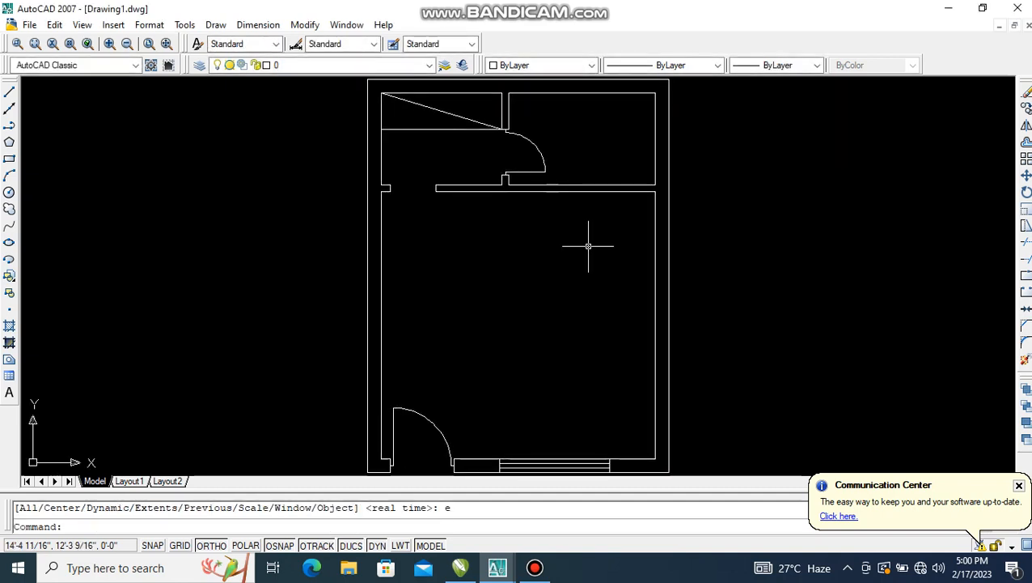